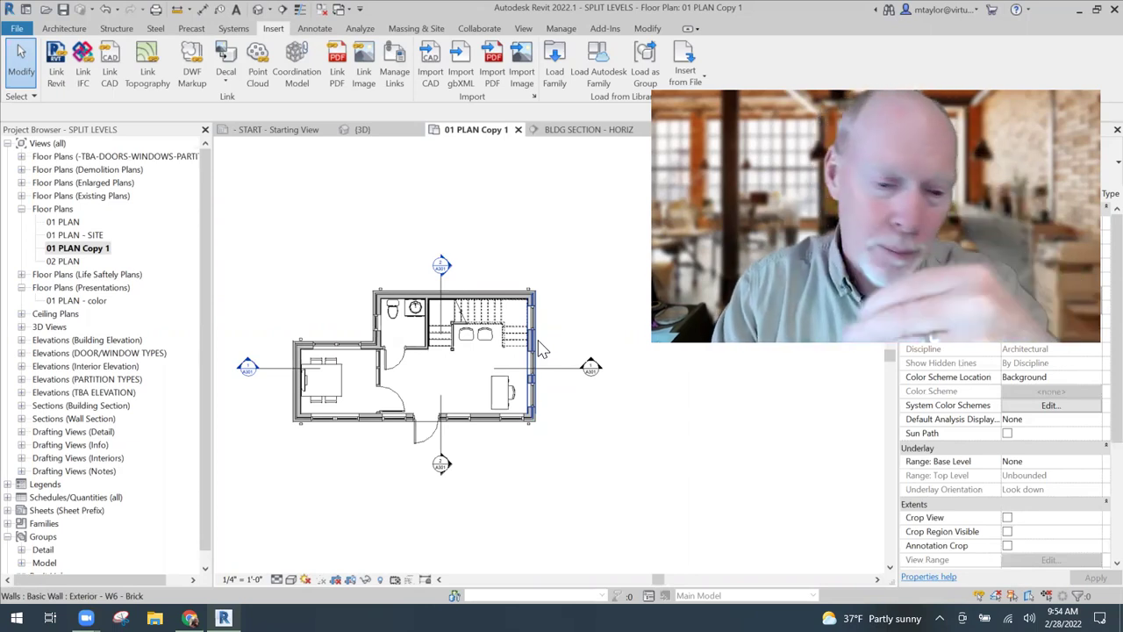
{"action": "middle_click_drag", "start_coordinate": [594, 289], "coordinate": [538, 249]}
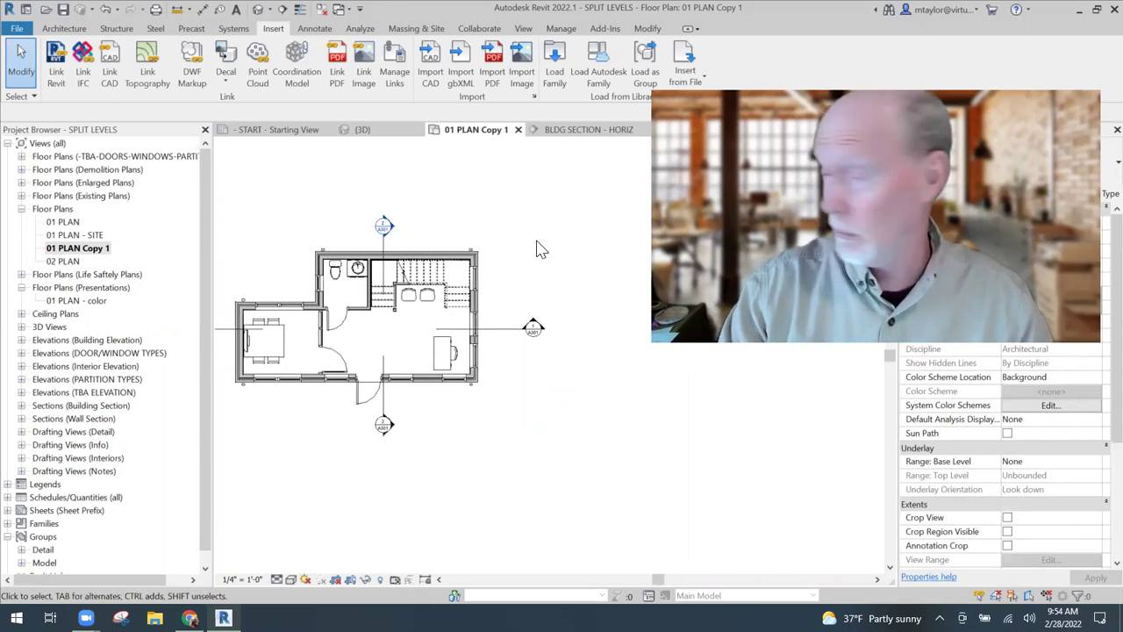
{"action": "scroll", "coordinate": [552, 263], "scroll_direction": "up", "scroll_amount": 2}
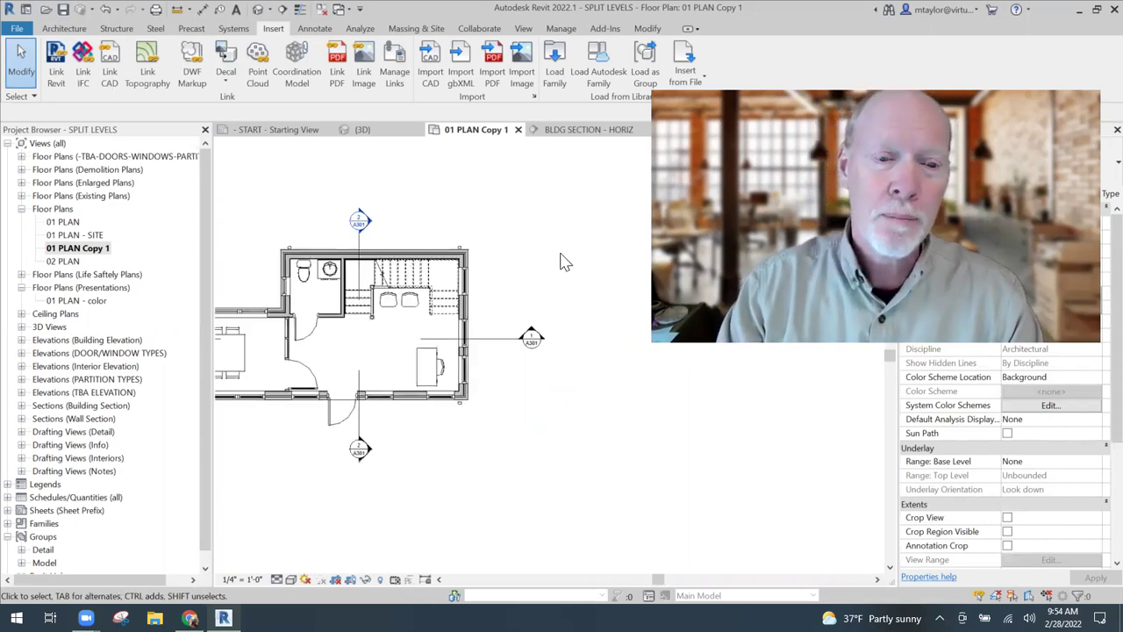
{"action": "scroll", "coordinate": [531, 264], "scroll_direction": "down", "scroll_amount": 1}
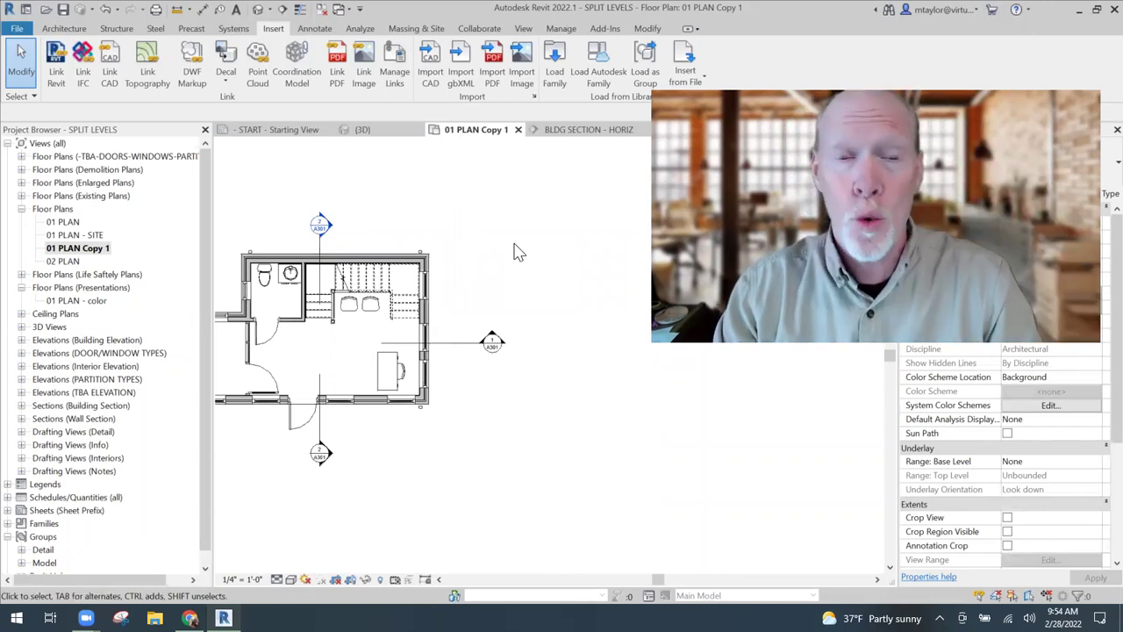
{"action": "scroll", "coordinate": [472, 300], "scroll_direction": "up", "scroll_amount": 3}
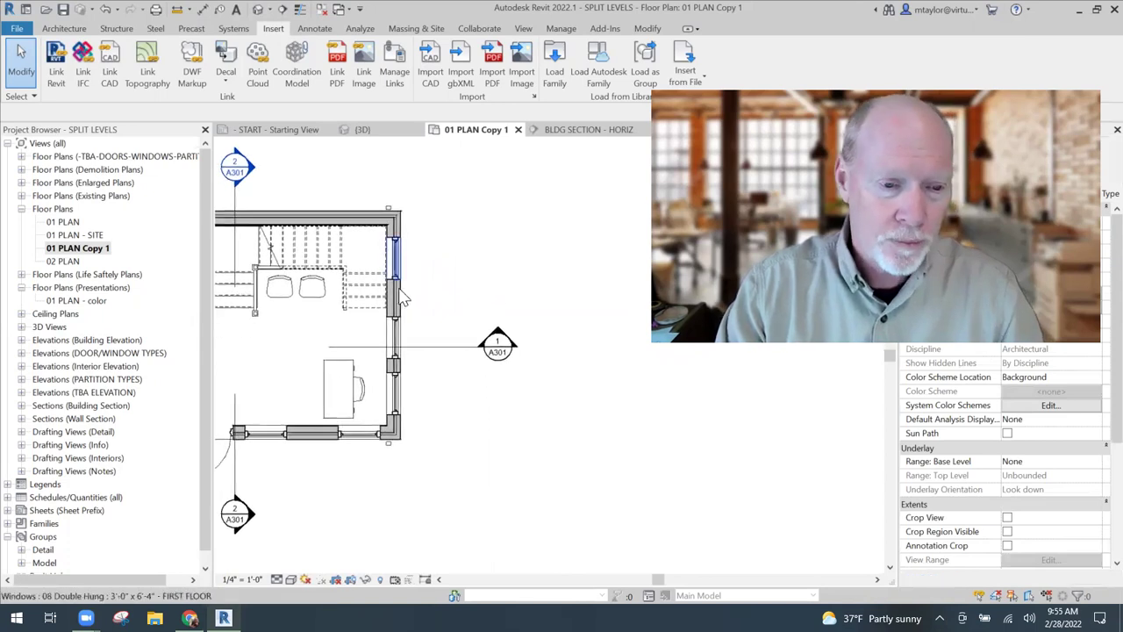
Start a new wall matching the right exterior brick wall, with its top constrained to SECOND FLOOR
{"action": "left_click", "coordinate": [430, 300]}
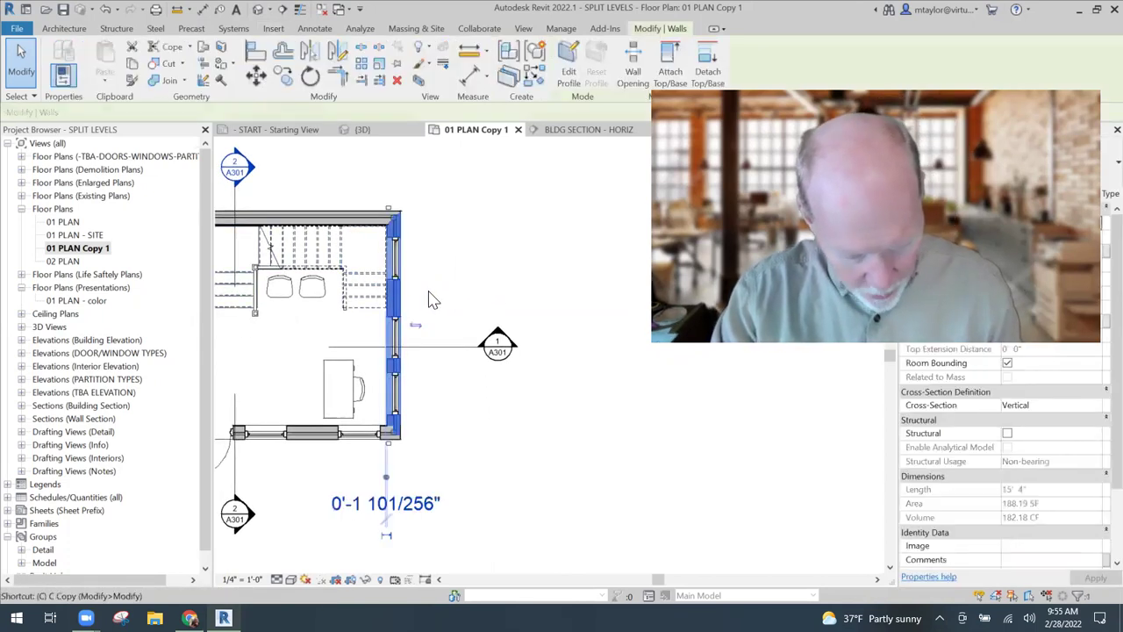
{"action": "key", "text": "c"}
{"action": "key", "text": "s"}
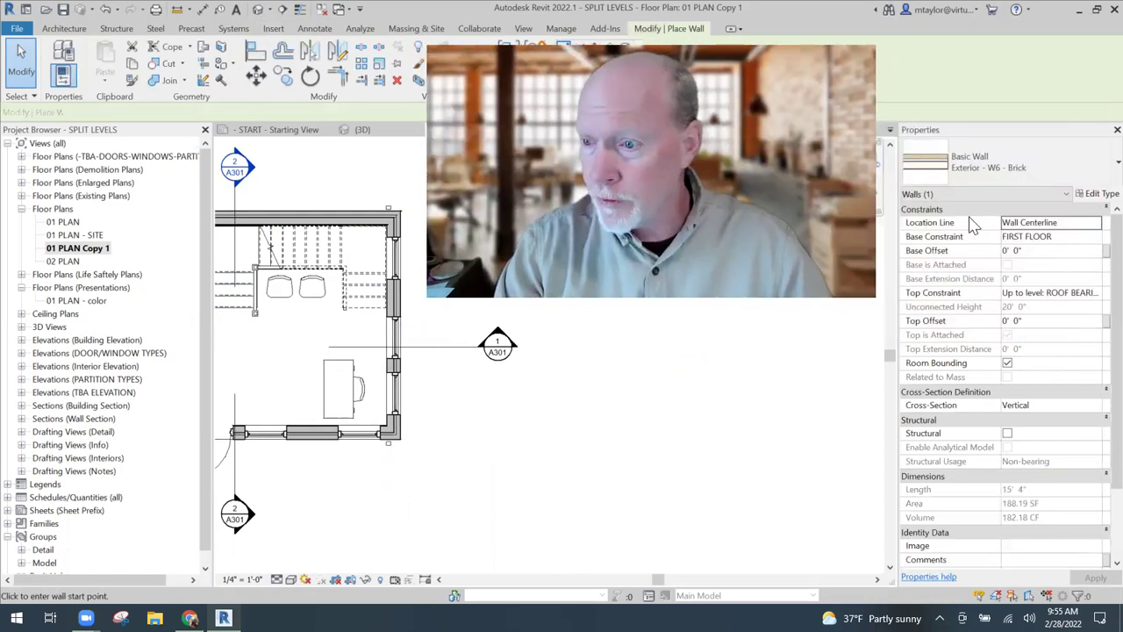
{"action": "left_click", "coordinate": [1053, 292]}
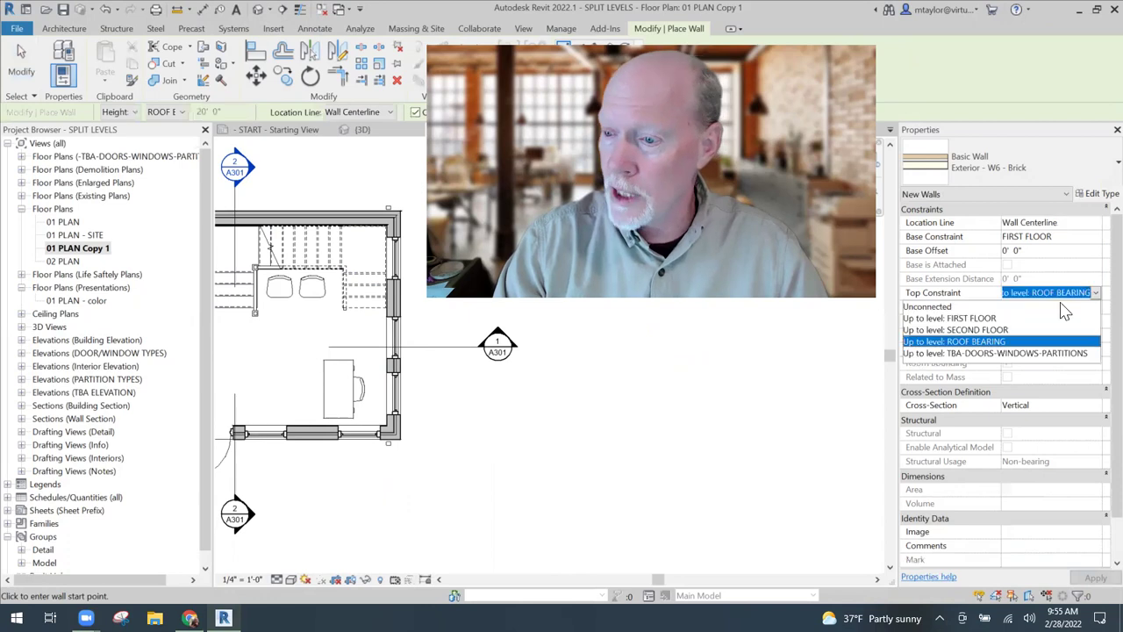
{"action": "left_click", "coordinate": [987, 329]}
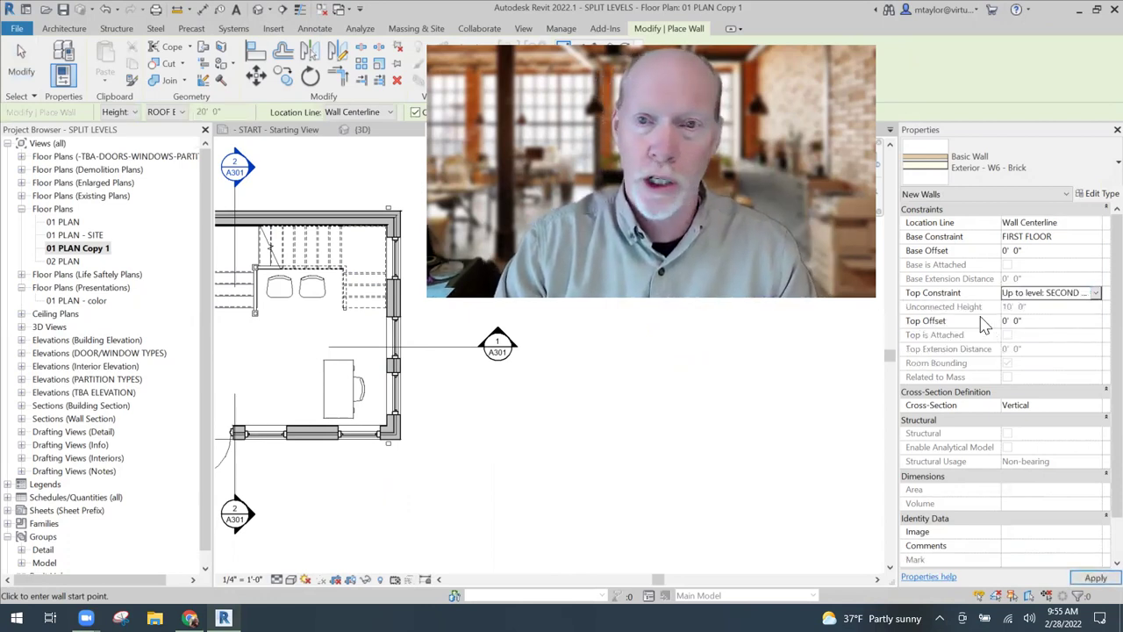
Sketch the room's top, side and bottom walls, extending 12'-6" right of the building
{"action": "left_click", "coordinate": [395, 292]}
{"action": "scroll", "coordinate": [507, 292], "scroll_direction": "down", "scroll_amount": 3}
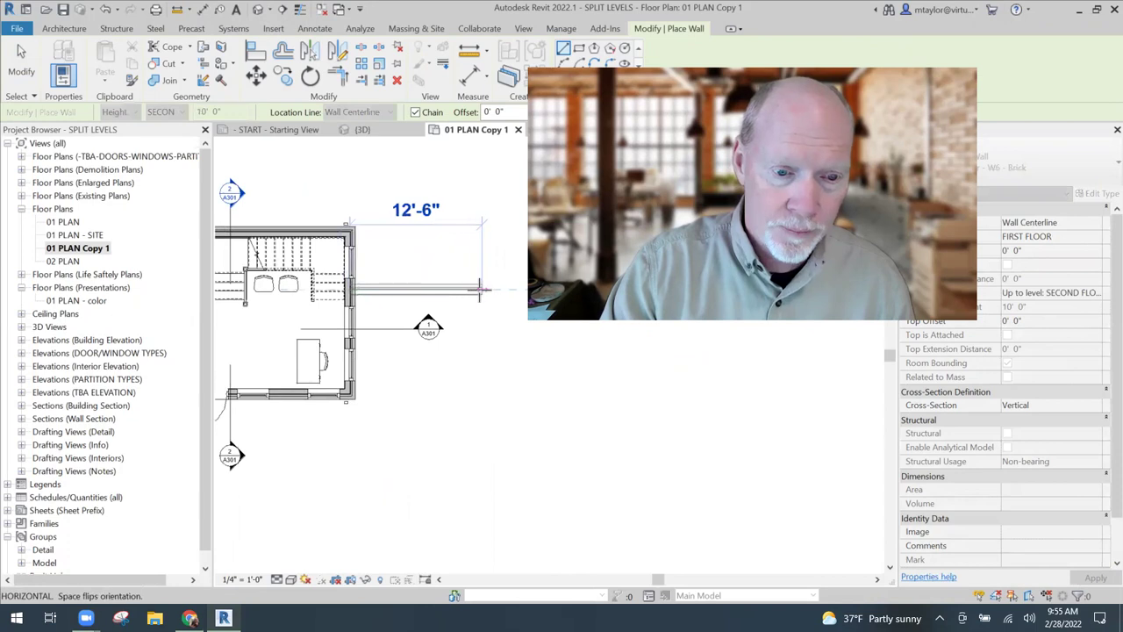
{"action": "left_click", "coordinate": [482, 289]}
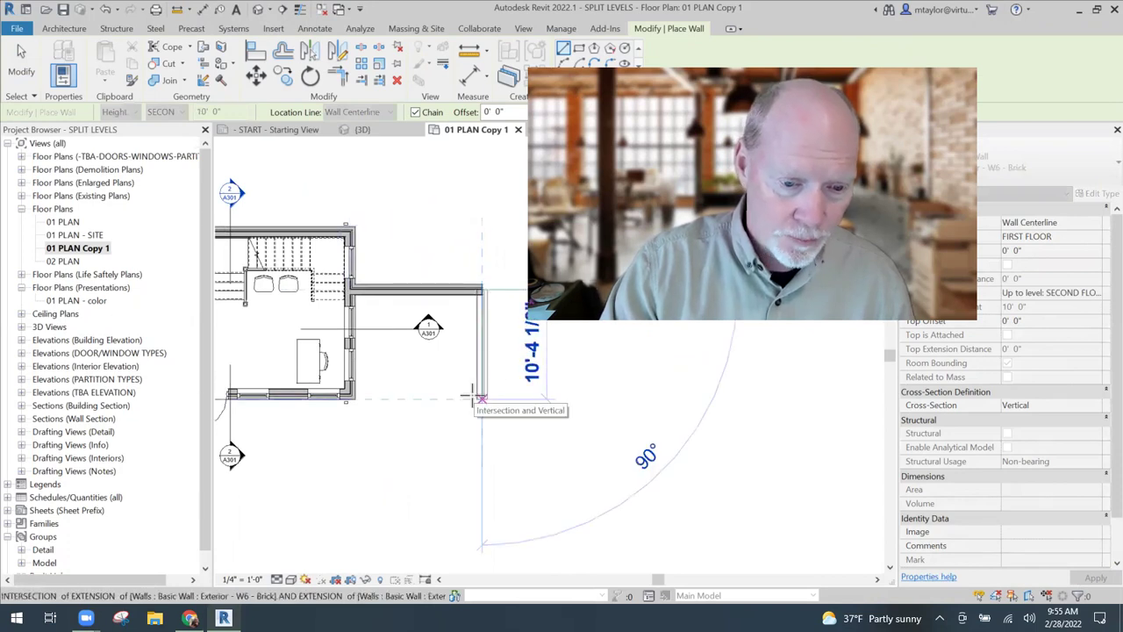
{"action": "left_click", "coordinate": [478, 399]}
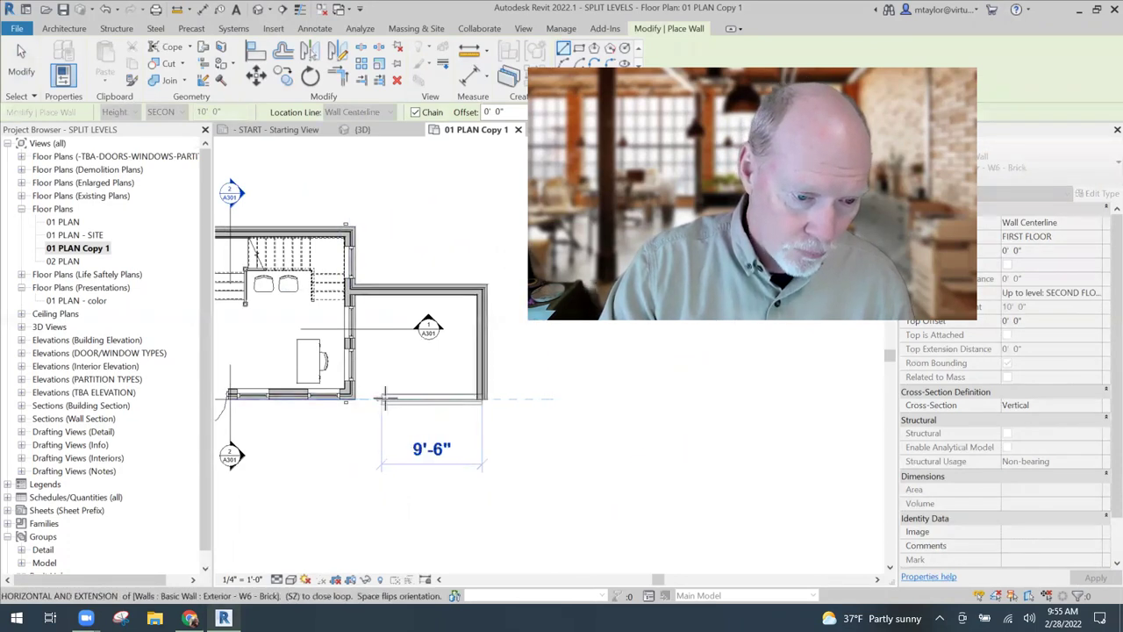
{"action": "left_click", "coordinate": [397, 401]}
{"action": "key", "text": "Escape"}
{"action": "scroll", "coordinate": [383, 409], "scroll_direction": "up", "scroll_amount": 4}
{"action": "key", "text": "Escape"}
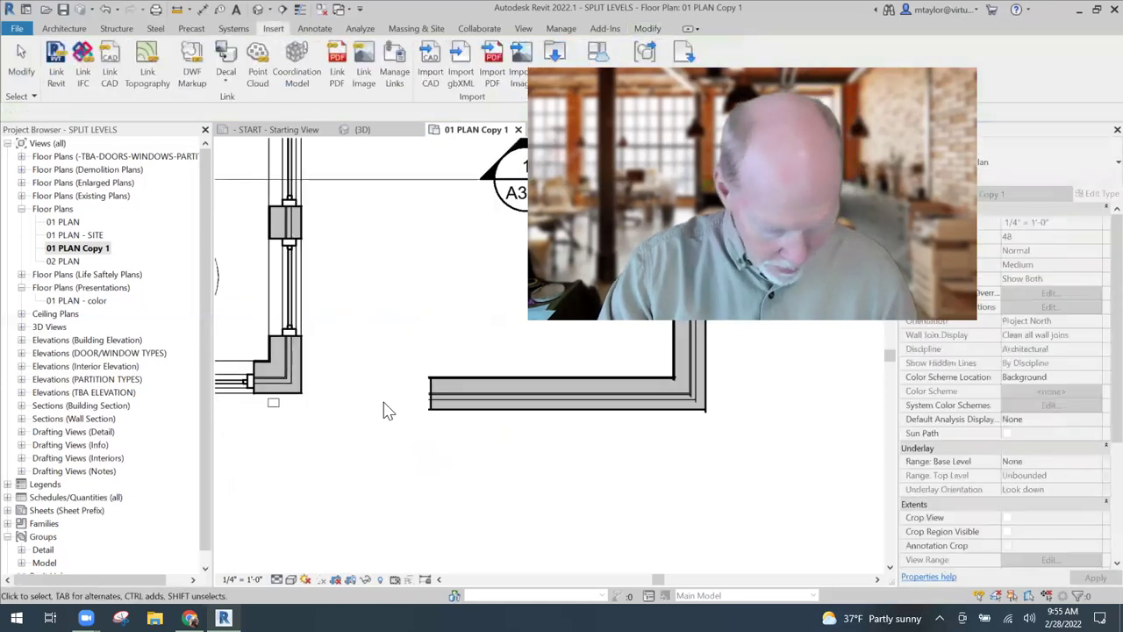
Align the new bottom wall with the building's bottom wall face and extend it left to meet it
{"action": "key", "text": "a"}
{"action": "key", "text": "l"}
{"action": "left_click", "coordinate": [295, 394]}
{"action": "left_click", "coordinate": [459, 412]}
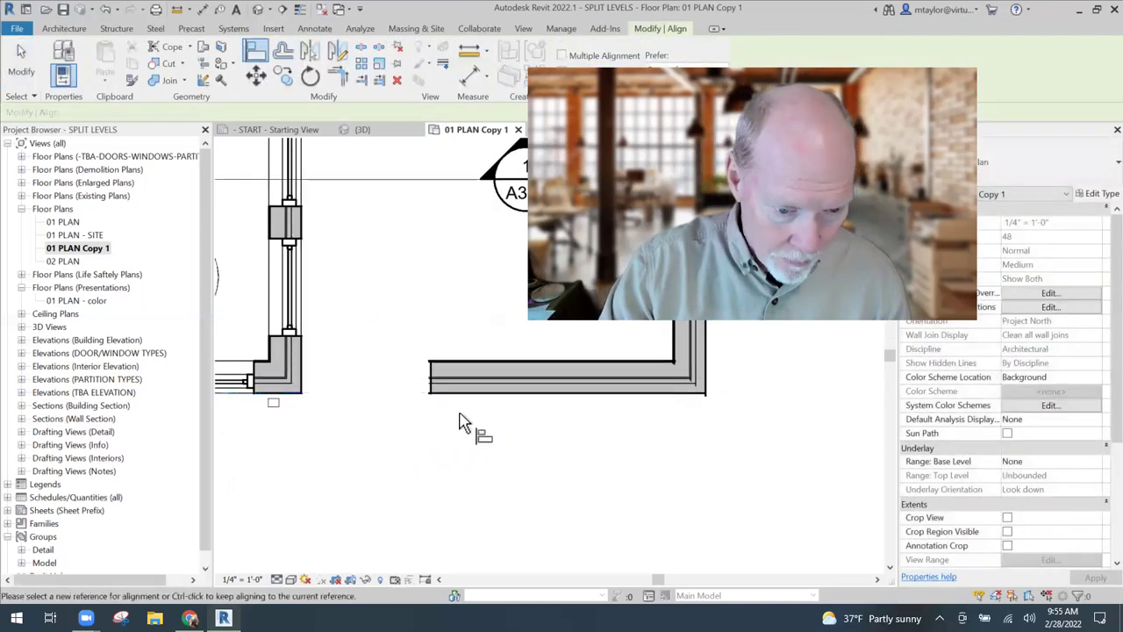
{"action": "key", "text": "Escape"}
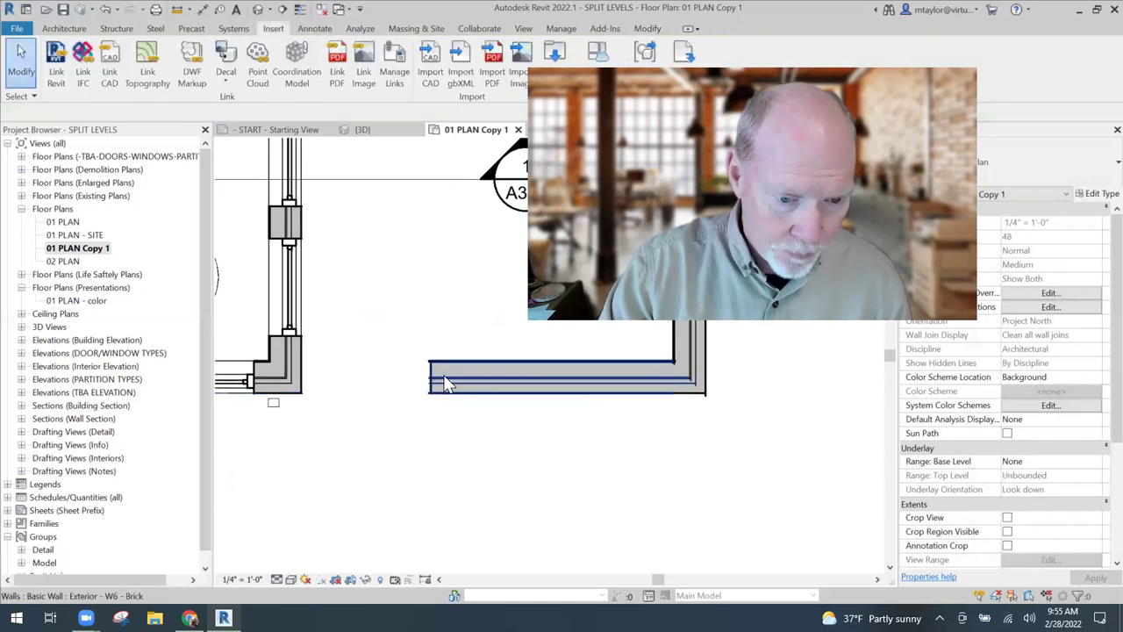
{"action": "left_click", "coordinate": [433, 399]}
{"action": "left_click_drag", "start_coordinate": [306, 373], "coordinate": [302, 377]}
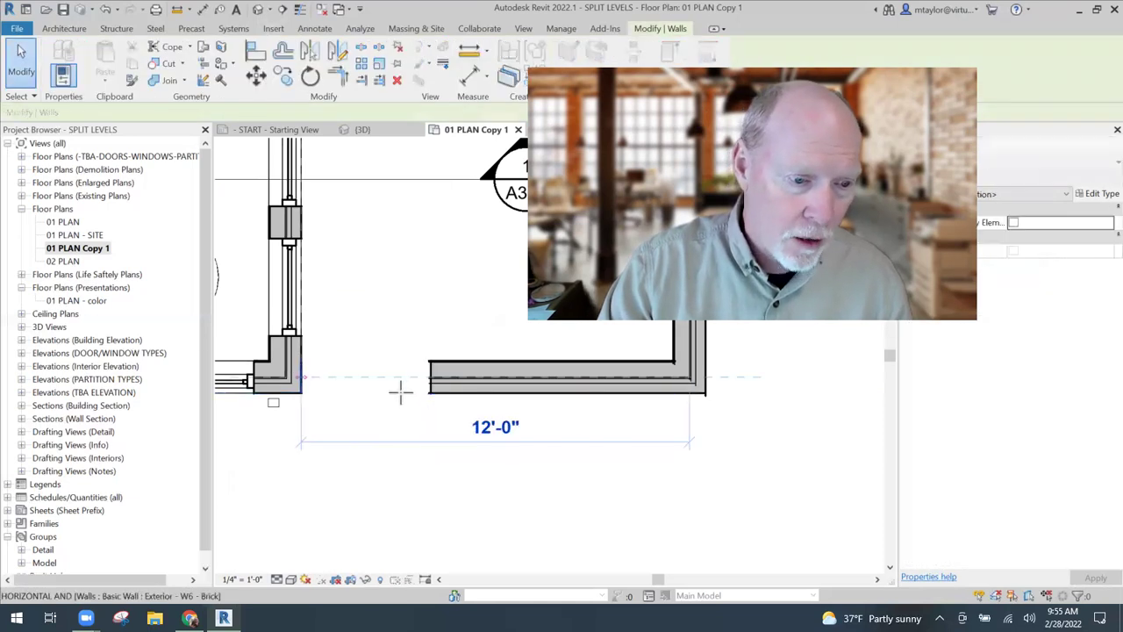
{"action": "left_click", "coordinate": [406, 425]}
Bring the whole new room into view, then switch to the {3D} view of the house
{"action": "scroll", "coordinate": [405, 425], "scroll_direction": "down", "scroll_amount": 2}
{"action": "scroll", "coordinate": [403, 438], "scroll_direction": "down", "scroll_amount": 2}
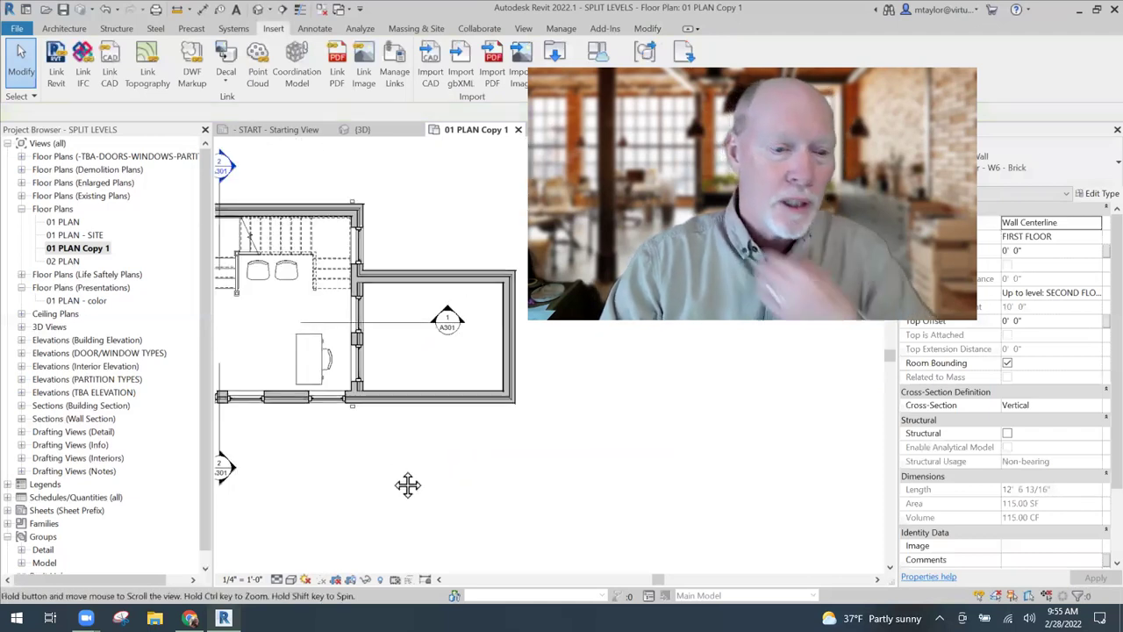
{"action": "middle_click_drag", "start_coordinate": [409, 483], "coordinate": [404, 556]}
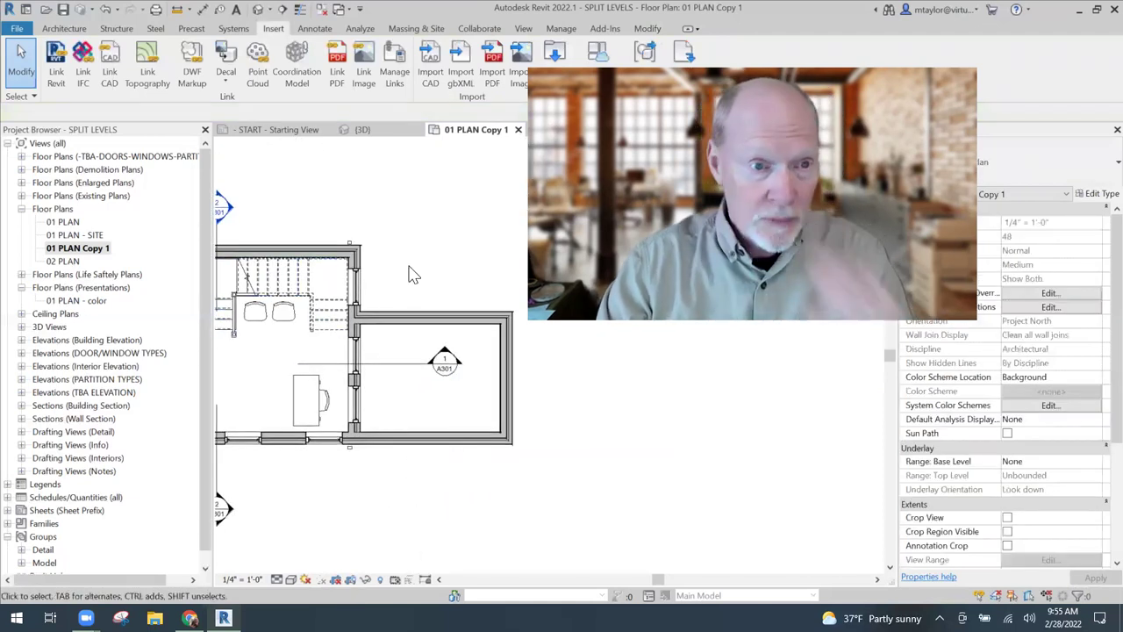
{"action": "left_click", "coordinate": [367, 131]}
Orbit to a front view of the house, then return to the 01 PLAN Copy 1 plan
{"action": "scroll", "coordinate": [527, 460], "scroll_direction": "down", "scroll_amount": 3}
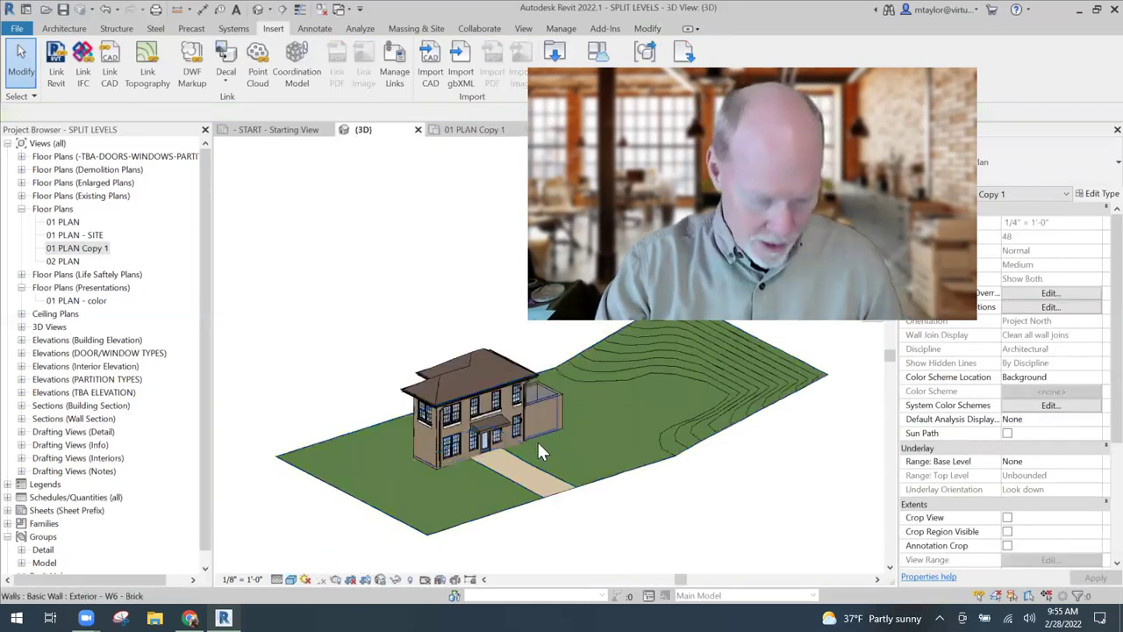
{"action": "middle_click_drag", "start_coordinate": [488, 496], "coordinate": [459, 494], "text": "shift"}
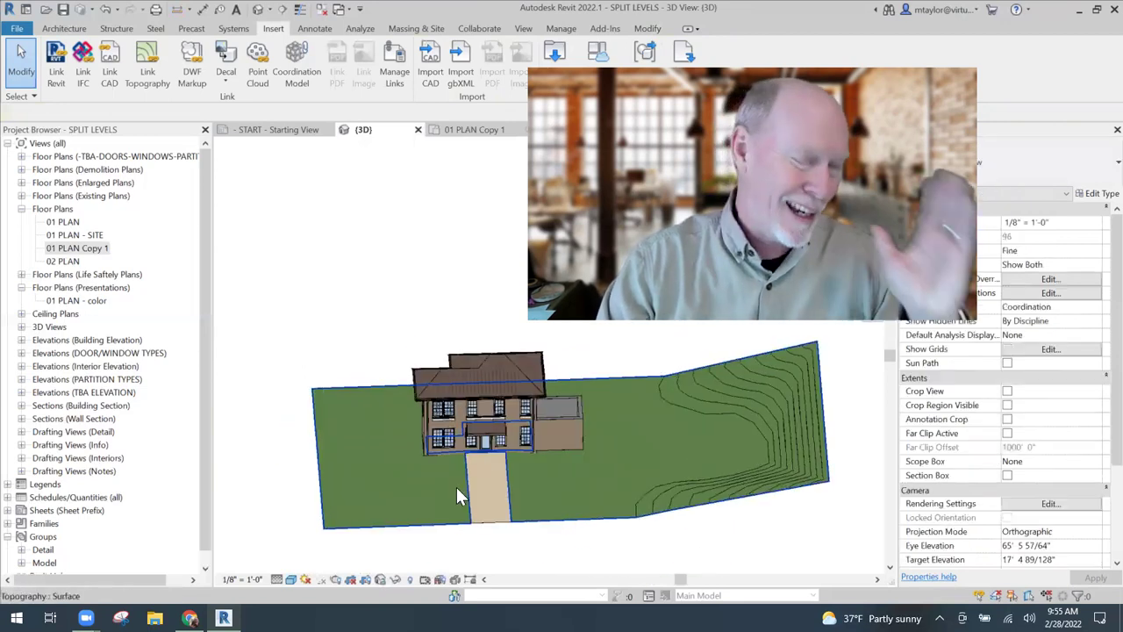
{"action": "left_click", "coordinate": [478, 130]}
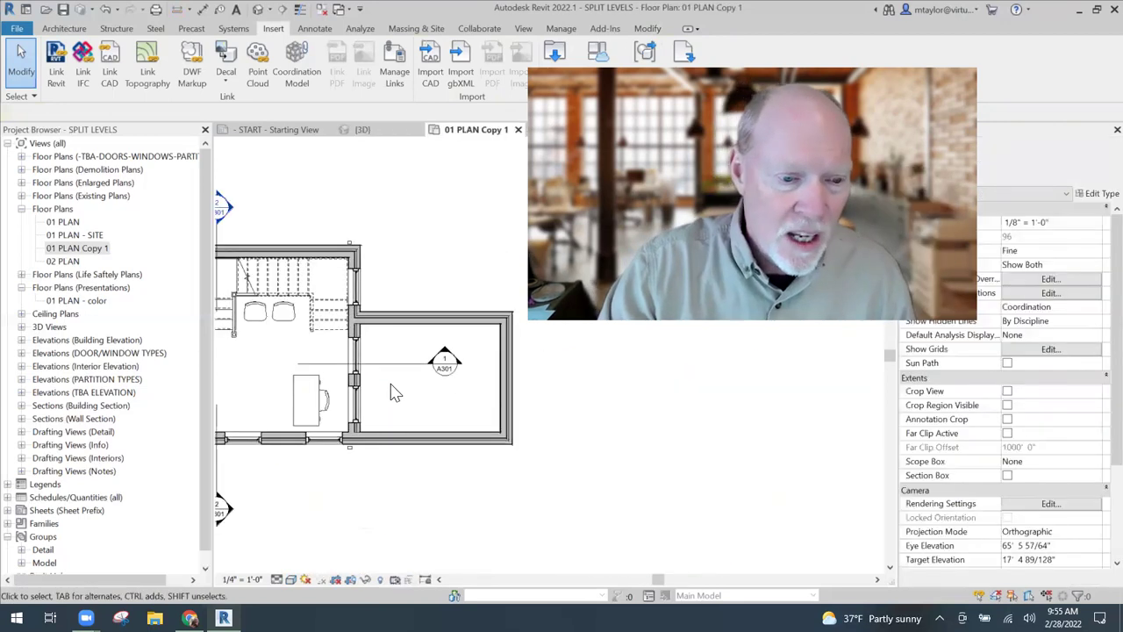
{"action": "scroll", "coordinate": [439, 386], "scroll_direction": "up", "scroll_amount": 2}
Place a copy of the front flush door in the wall shared with the new room
{"action": "left_click", "coordinate": [420, 326]}
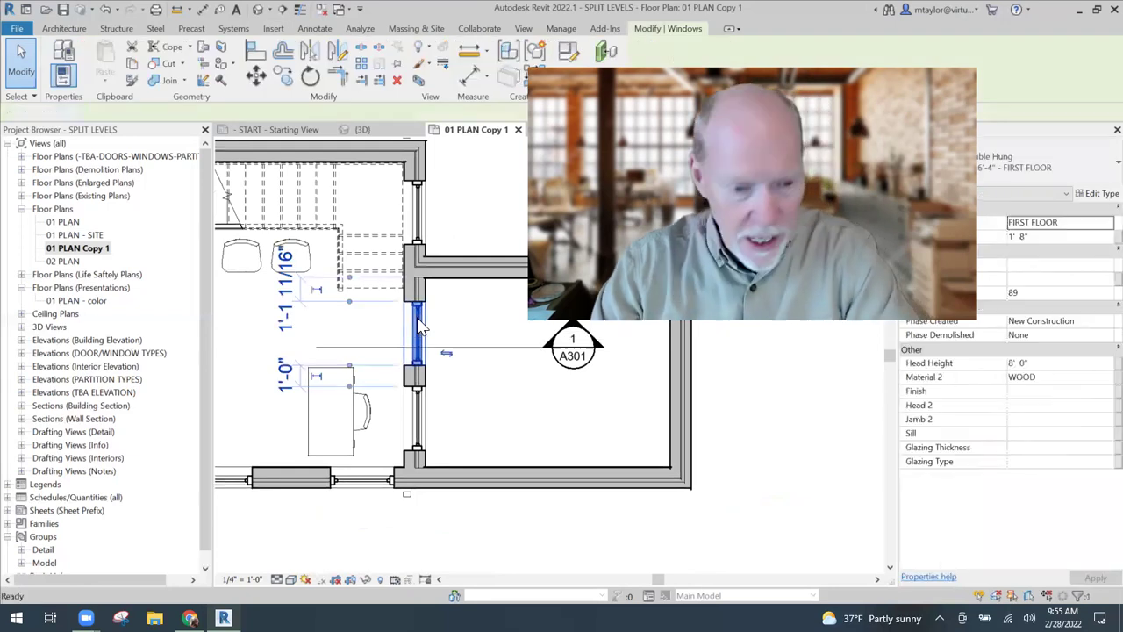
{"action": "left_click", "coordinate": [438, 327]}
{"action": "scroll", "coordinate": [504, 340], "scroll_direction": "down", "scroll_amount": 2}
{"action": "scroll", "coordinate": [504, 339], "scroll_direction": "down", "scroll_amount": 2}
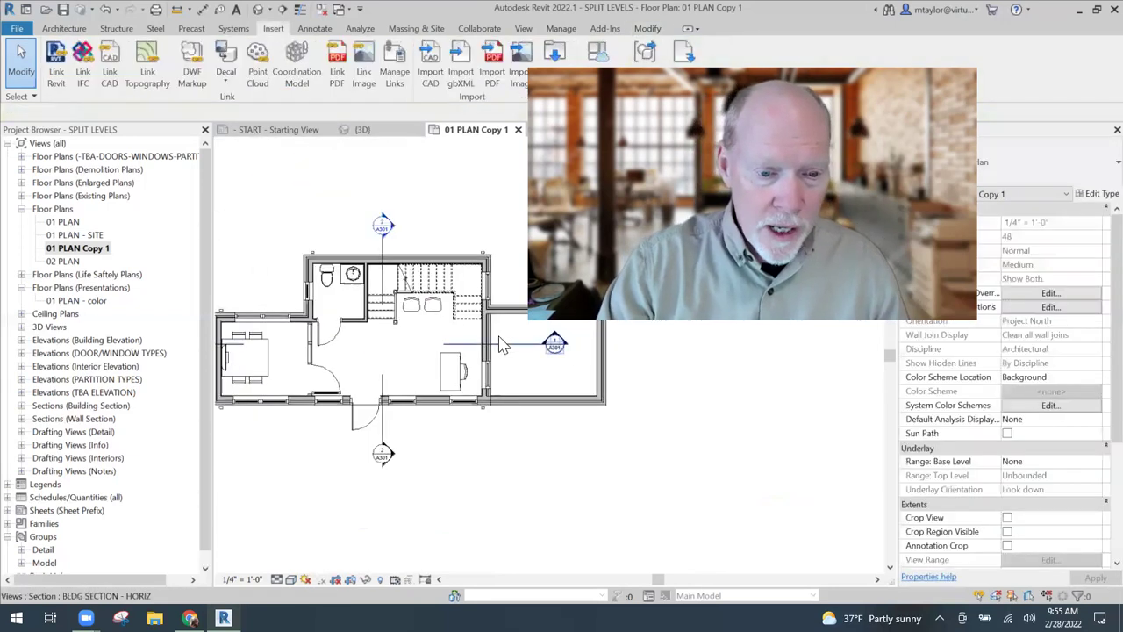
{"action": "left_click", "coordinate": [355, 423]}
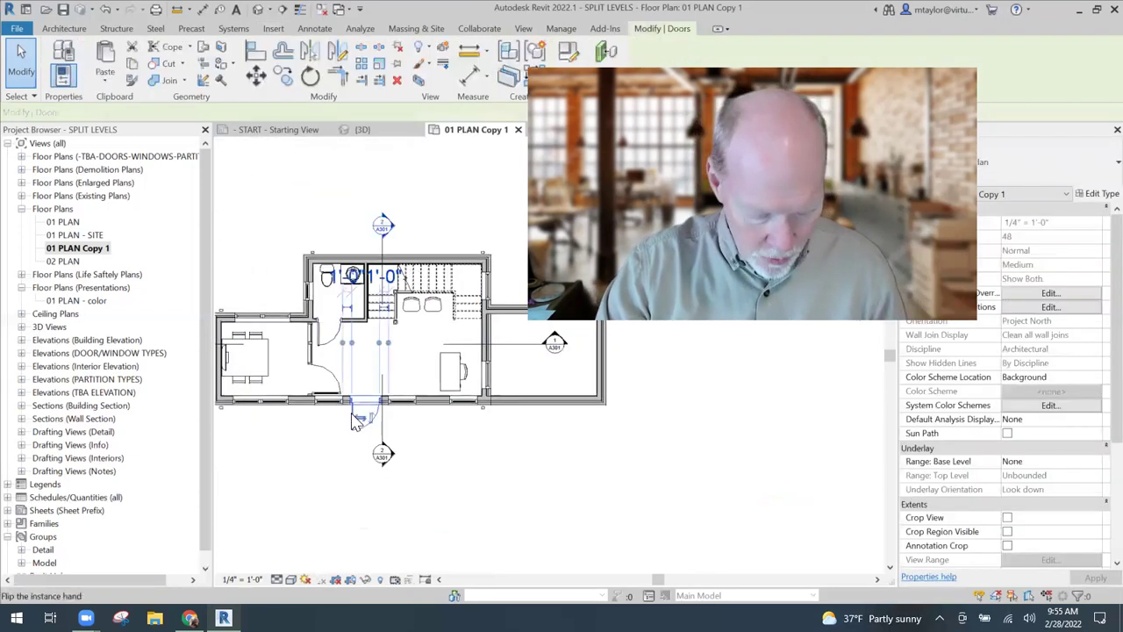
{"action": "key", "text": "c"}
{"action": "key", "text": "s"}
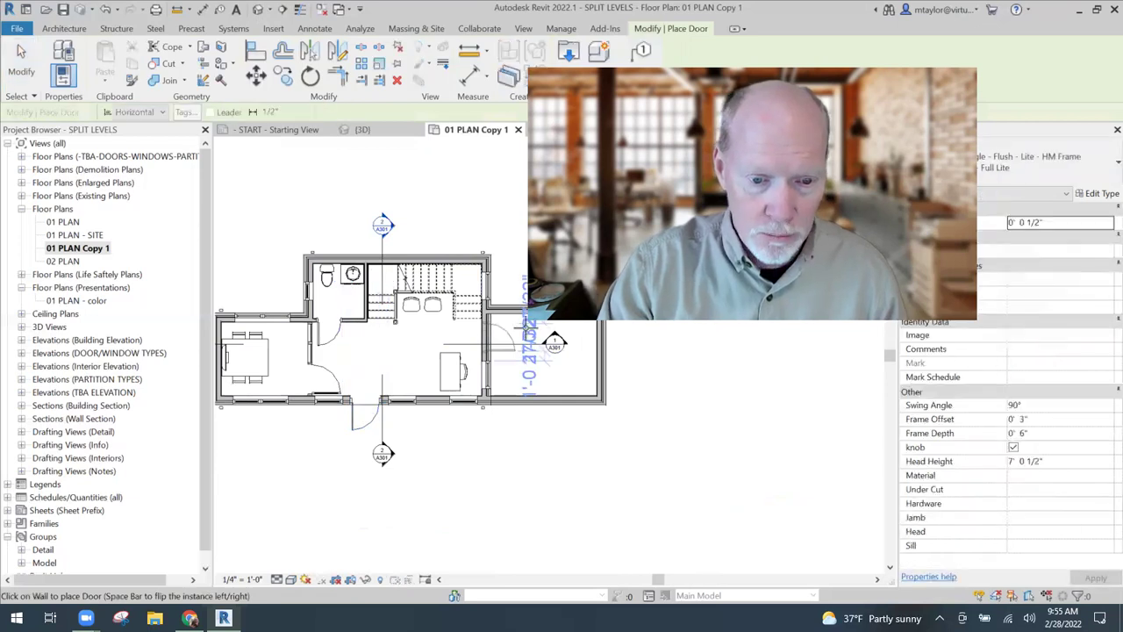
{"action": "left_click", "coordinate": [491, 331]}
{"action": "key", "text": "Escape"}
{"action": "key", "text": "Escape"}
Select the new 3' x 7' door to check its placement, then deselect it
{"action": "scroll", "coordinate": [498, 349], "scroll_direction": "up", "scroll_amount": 4}
{"action": "left_click", "coordinate": [500, 349]}
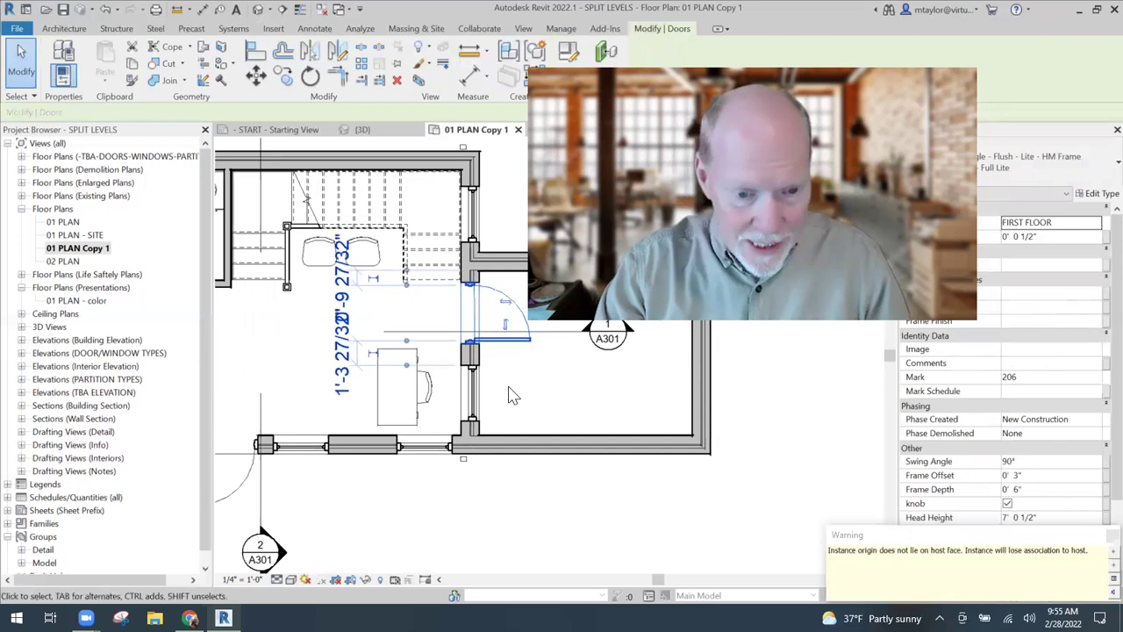
{"action": "middle_click_drag", "start_coordinate": [517, 392], "coordinate": [466, 388]}
{"action": "key", "text": "Escape"}
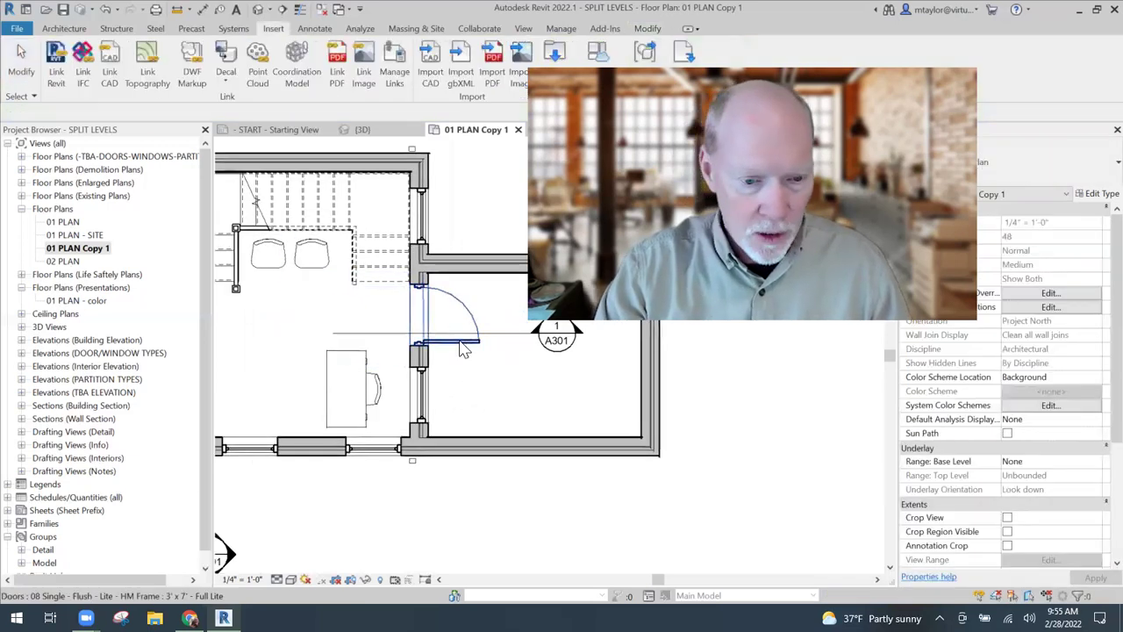
{"action": "left_click", "coordinate": [483, 365]}
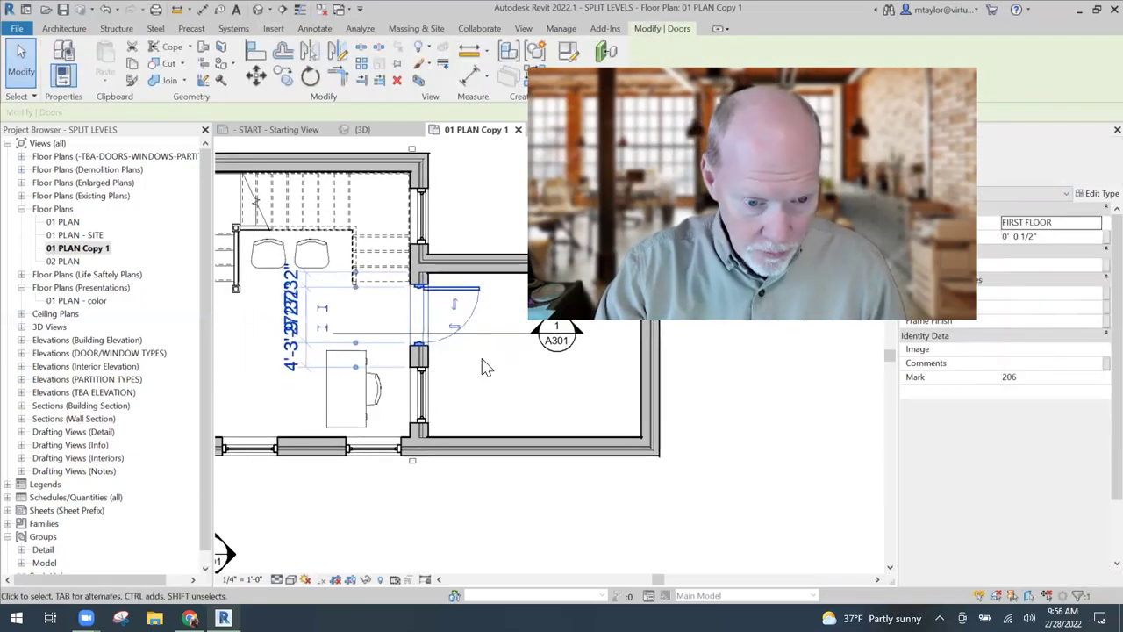
{"action": "key", "text": "Escape"}
{"action": "scroll", "coordinate": [483, 365], "scroll_direction": "down", "scroll_amount": 2}
{"action": "scroll", "coordinate": [388, 359], "scroll_direction": "up", "scroll_amount": 2}
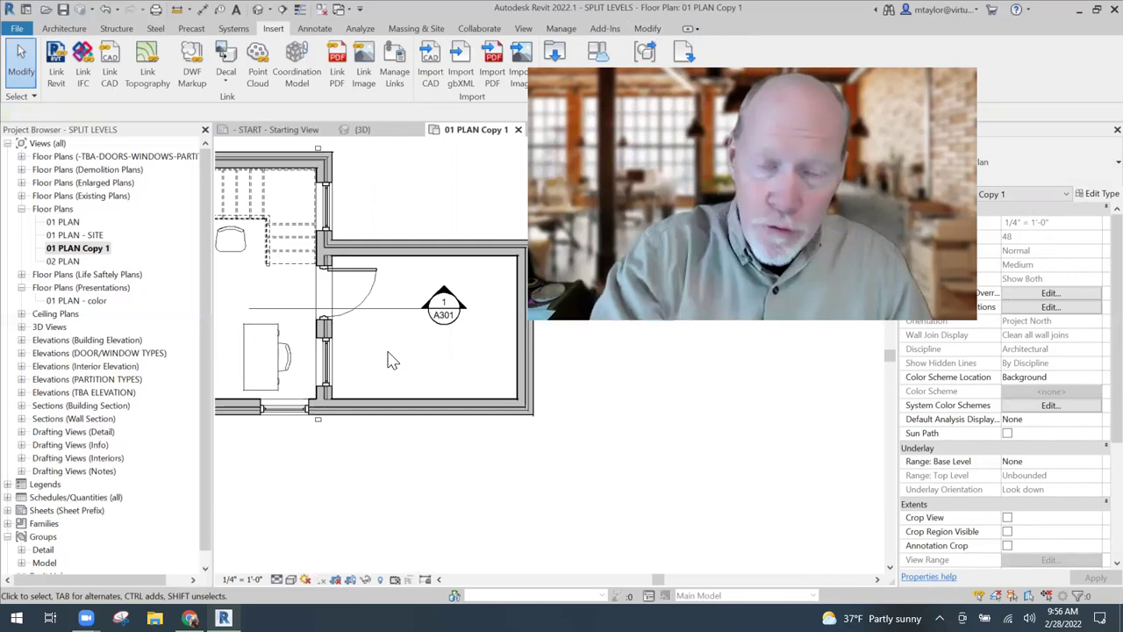
{"action": "middle_click_drag", "start_coordinate": [605, 420], "coordinate": [575, 443]}
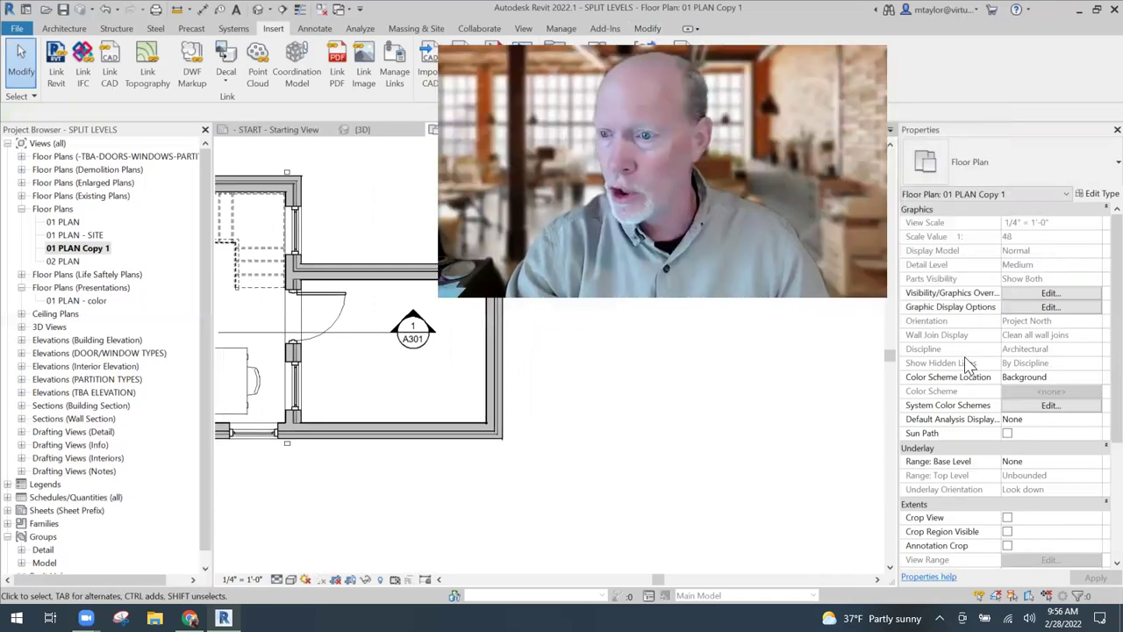
{"action": "scroll", "coordinate": [1000, 316], "scroll_direction": "down", "scroll_amount": 5}
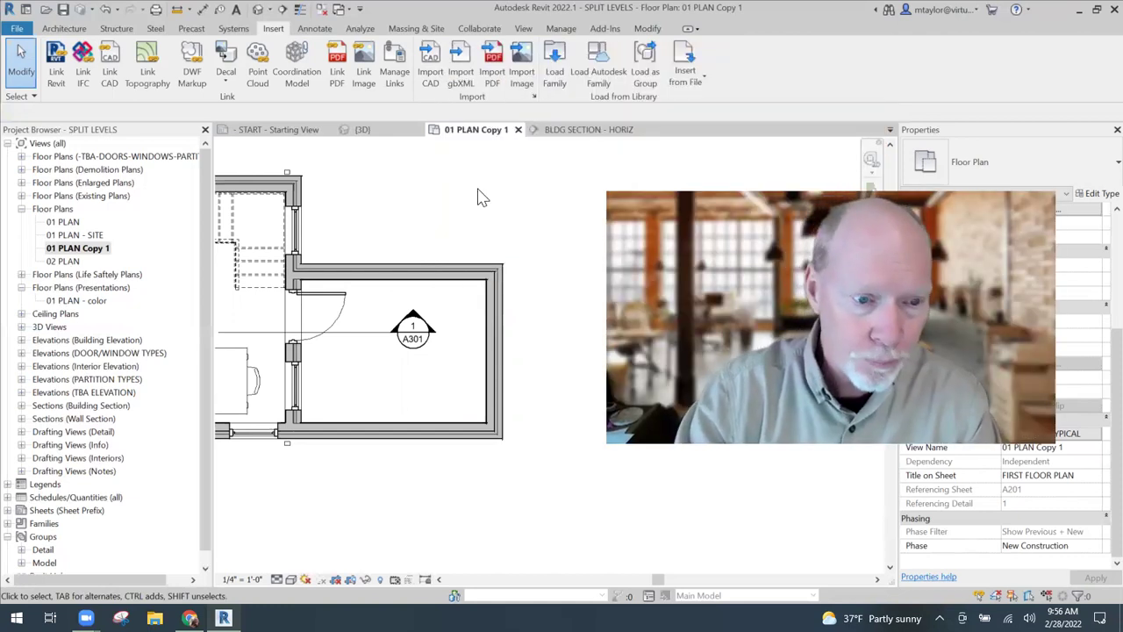
{"action": "scroll", "coordinate": [389, 233], "scroll_direction": "down", "scroll_amount": 2}
{"action": "middle_click_drag", "start_coordinate": [388, 234], "coordinate": [473, 254]}
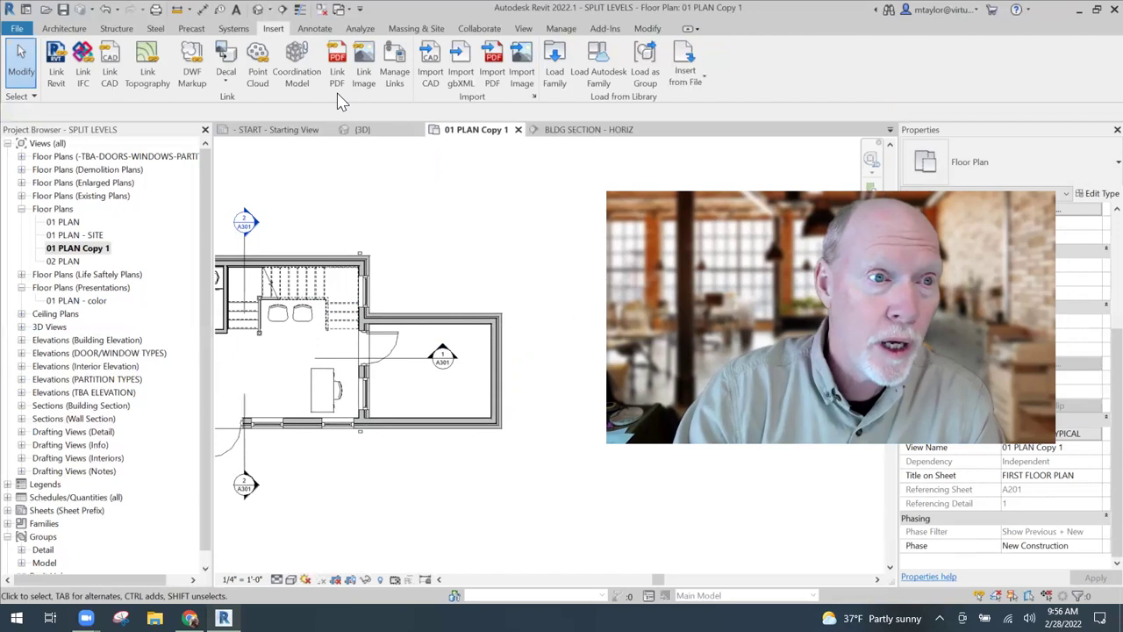
{"action": "left_click", "coordinate": [524, 29]}
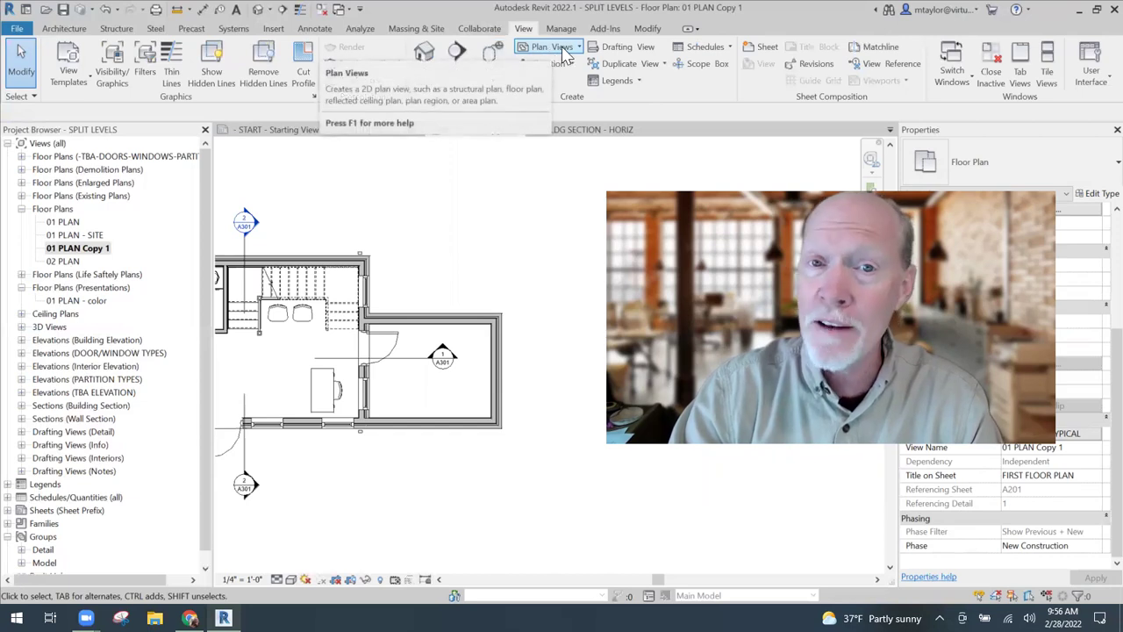
{"action": "left_click", "coordinate": [561, 49]}
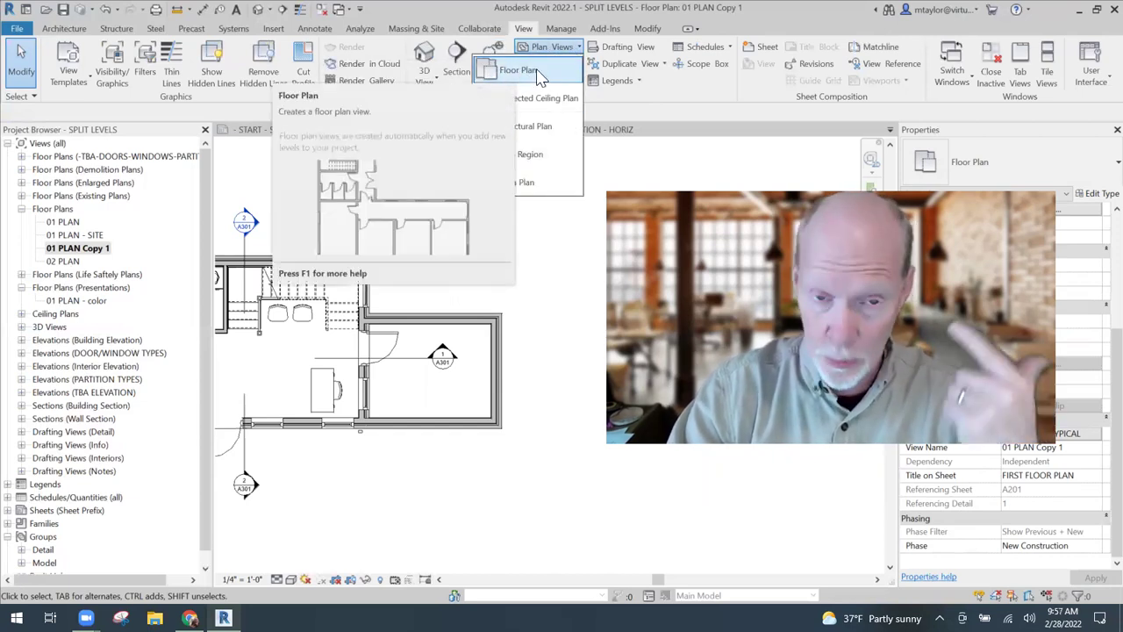
{"action": "left_click", "coordinate": [539, 72]}
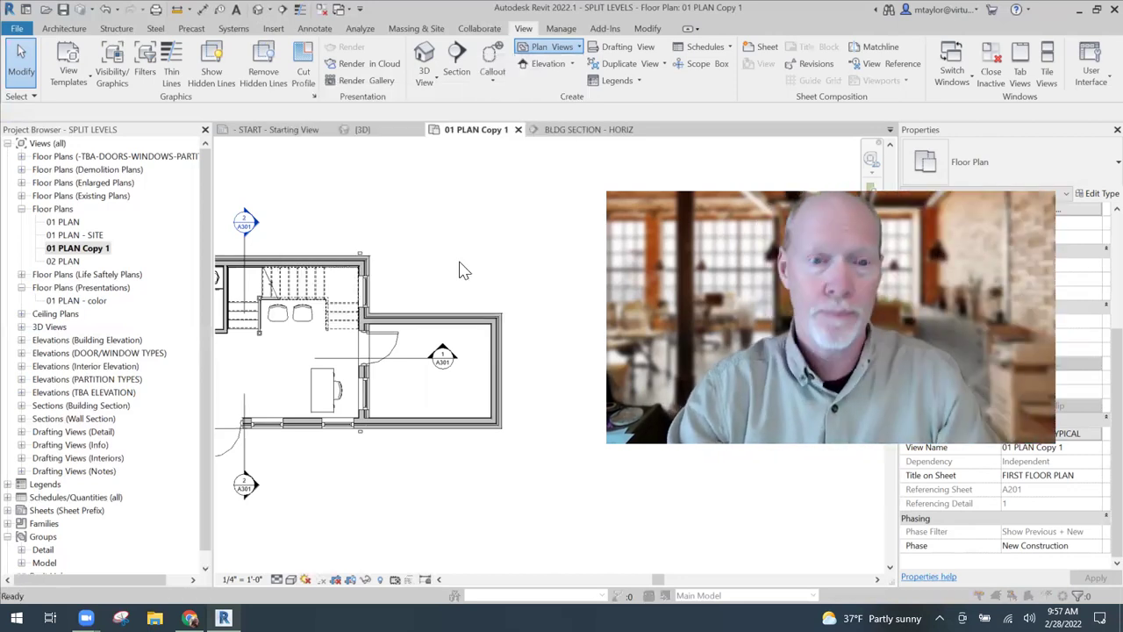
{"action": "left_click_drag", "start_coordinate": [551, 155], "coordinate": [436, 99]}
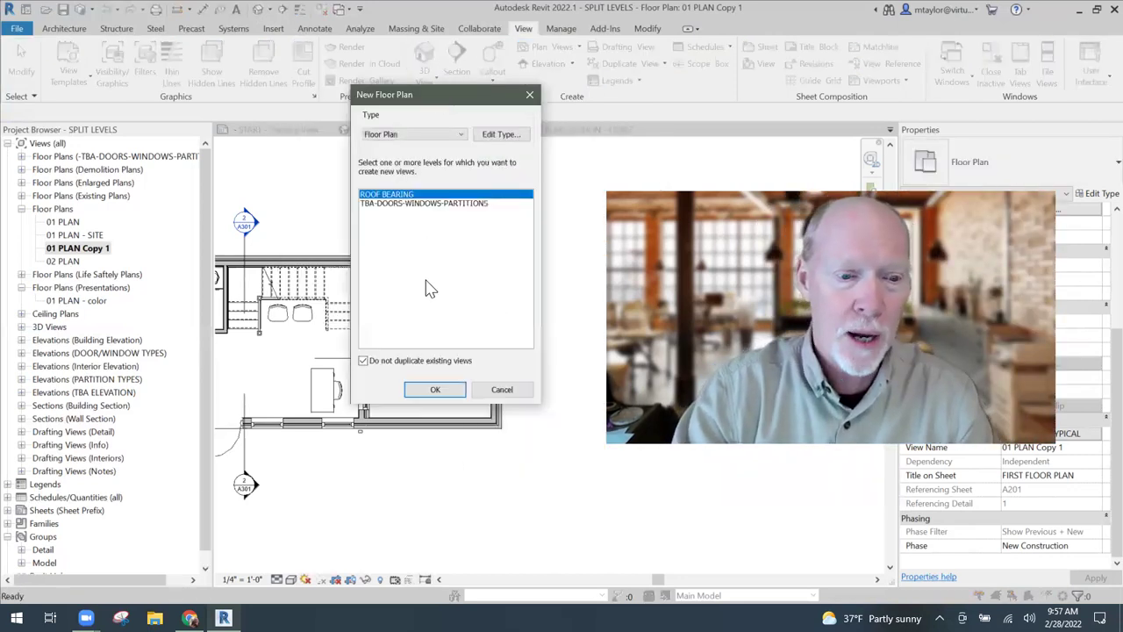
{"action": "left_click", "coordinate": [365, 361]}
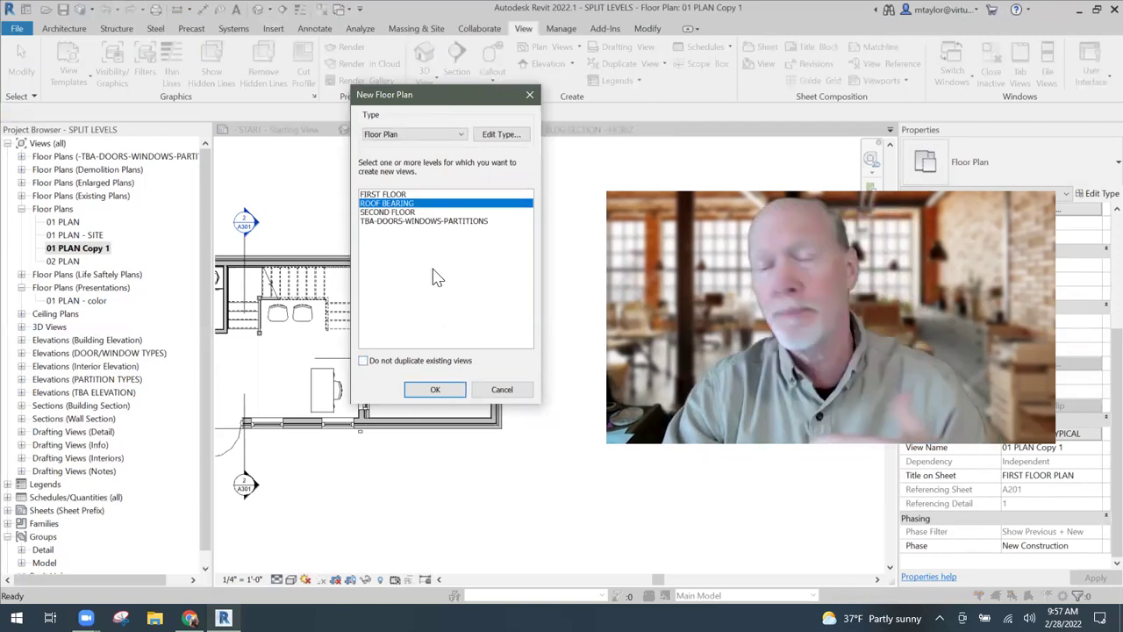
{"action": "left_click", "coordinate": [394, 195]}
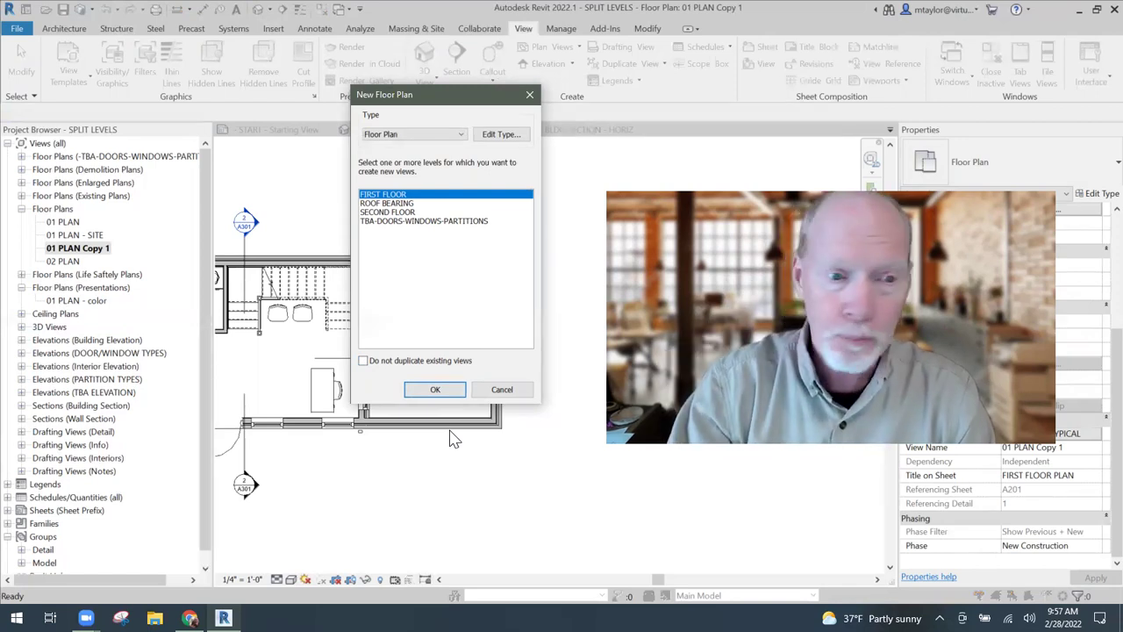
{"action": "left_click", "coordinate": [402, 213]}
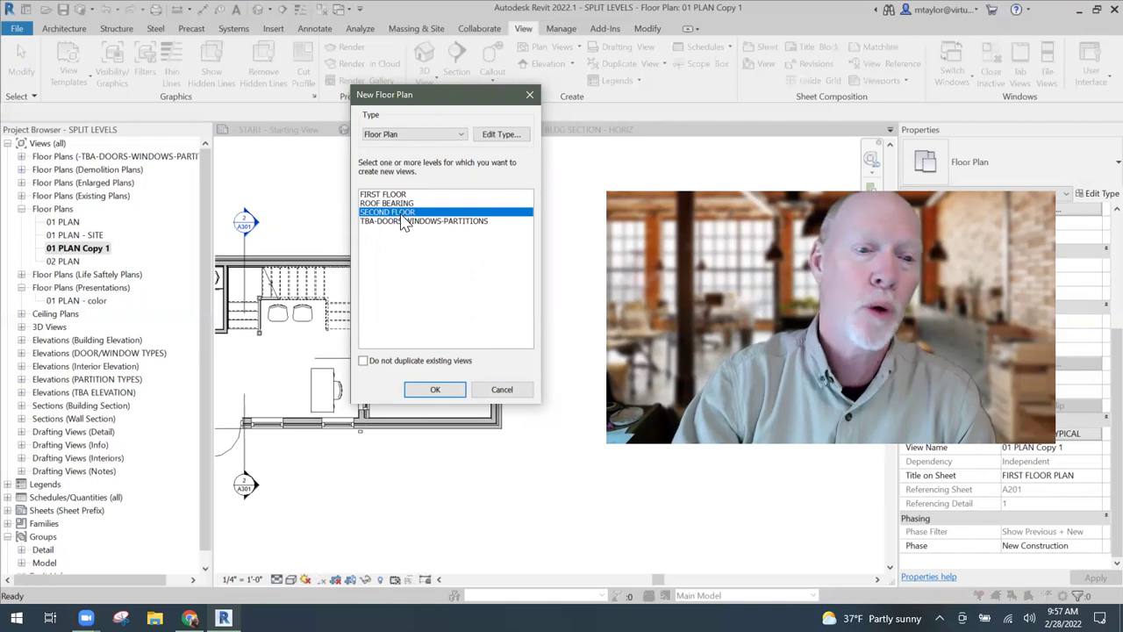
{"action": "left_click", "coordinate": [400, 204]}
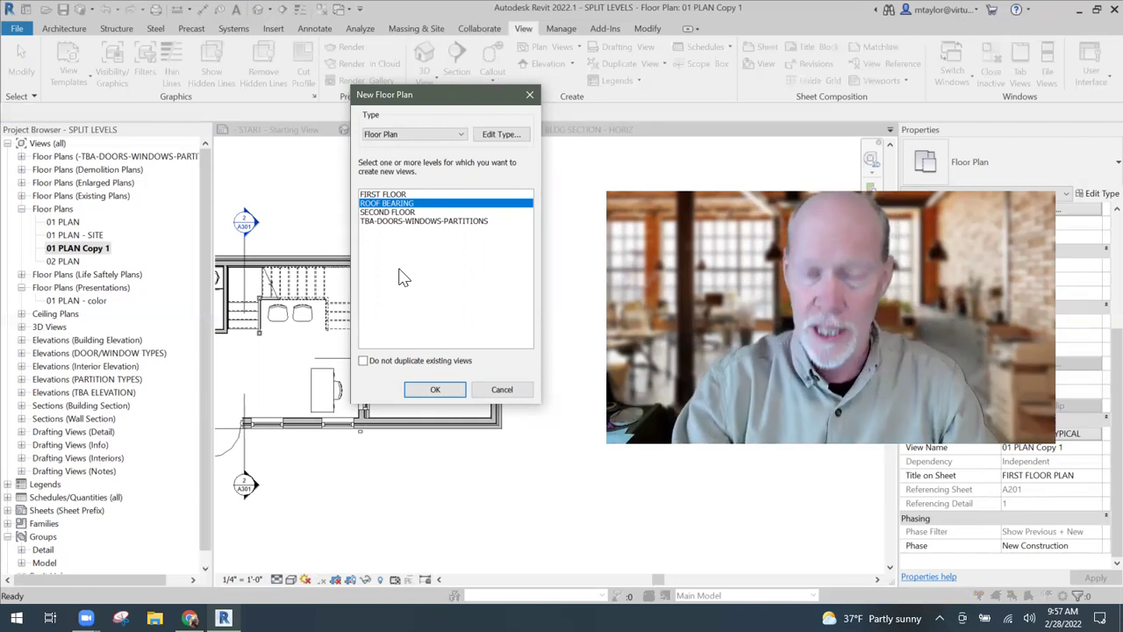
{"action": "left_click", "coordinate": [505, 390]}
{"action": "scroll", "coordinate": [561, 418], "scroll_direction": "up", "scroll_amount": 4}
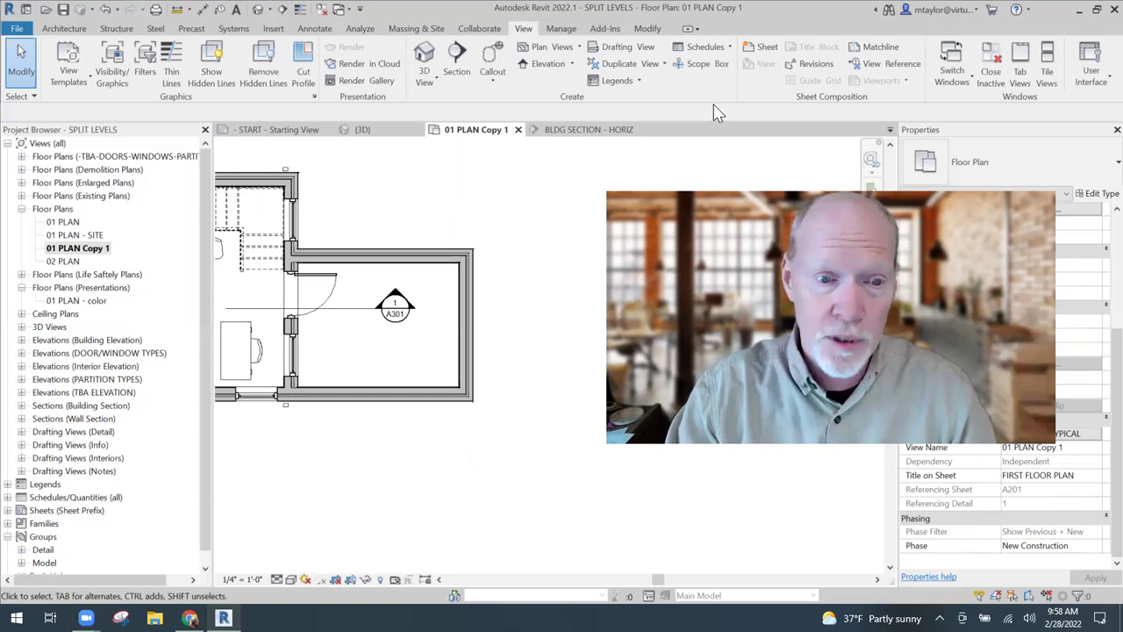
Drag the BLDG SECTION - HORIZ line's end grip right, past the addition's right wall
{"action": "middle_click_drag", "start_coordinate": [421, 242], "coordinate": [430, 261]}
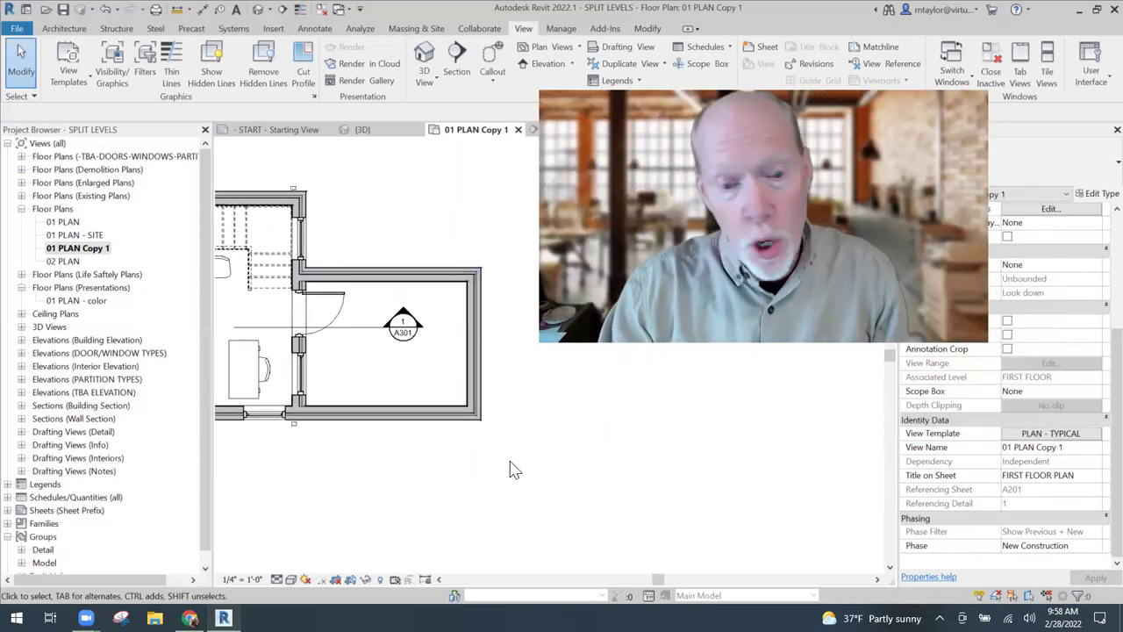
{"action": "scroll", "coordinate": [514, 465], "scroll_direction": "down", "scroll_amount": 2}
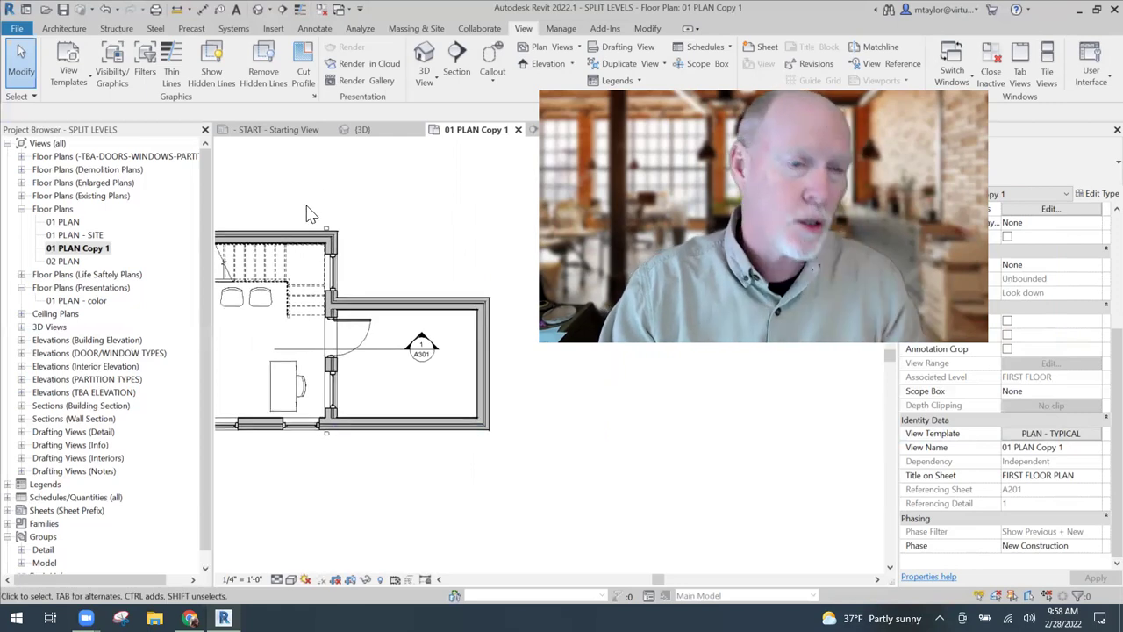
{"action": "scroll", "coordinate": [386, 355], "scroll_direction": "down", "scroll_amount": 2}
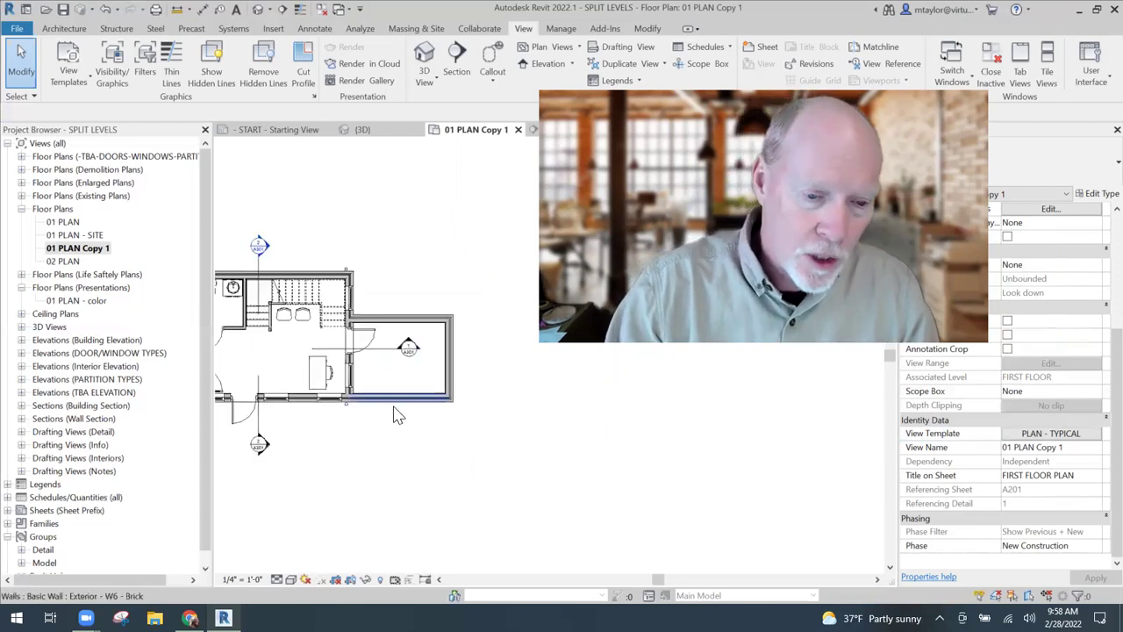
{"action": "left_click", "coordinate": [383, 358]}
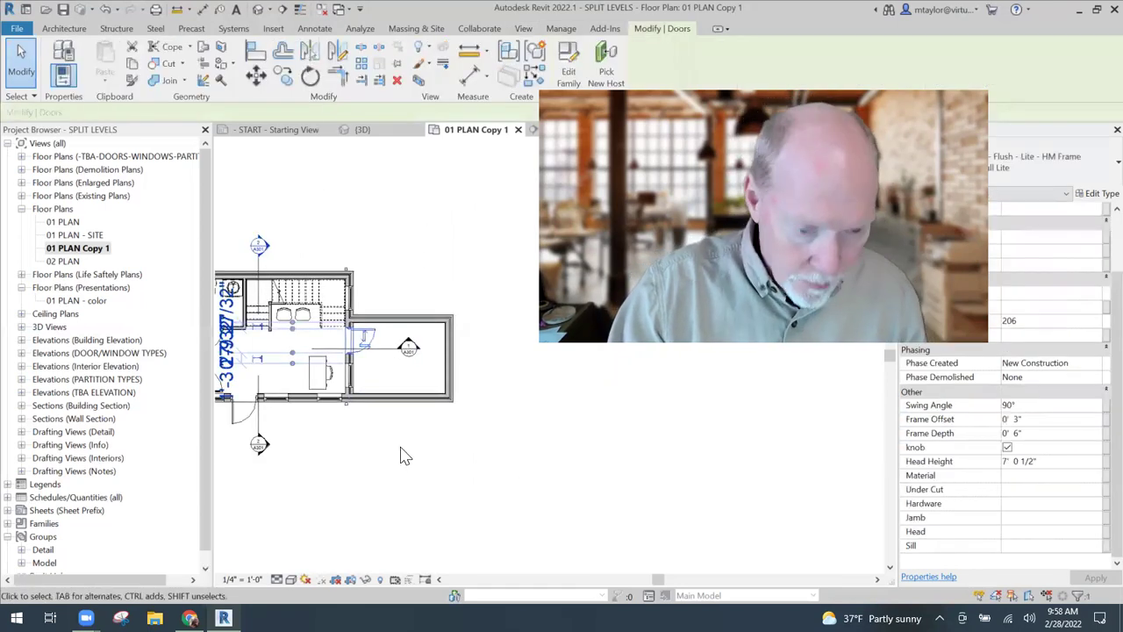
{"action": "left_click", "coordinate": [398, 453]}
{"action": "left_click", "coordinate": [397, 377]}
{"action": "left_click_drag", "start_coordinate": [397, 377], "coordinate": [498, 378]}
{"action": "scroll", "coordinate": [514, 408], "scroll_direction": "down", "scroll_amount": 1}
{"action": "left_click", "coordinate": [508, 413]}
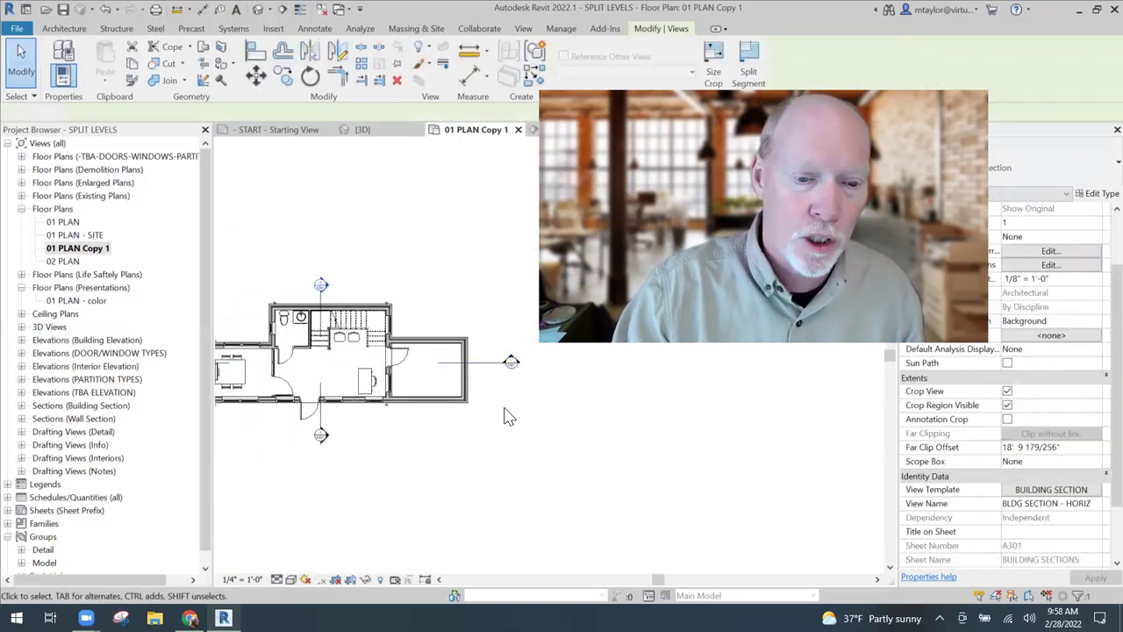
{"action": "middle_click_drag", "start_coordinate": [419, 411], "coordinate": [464, 446]}
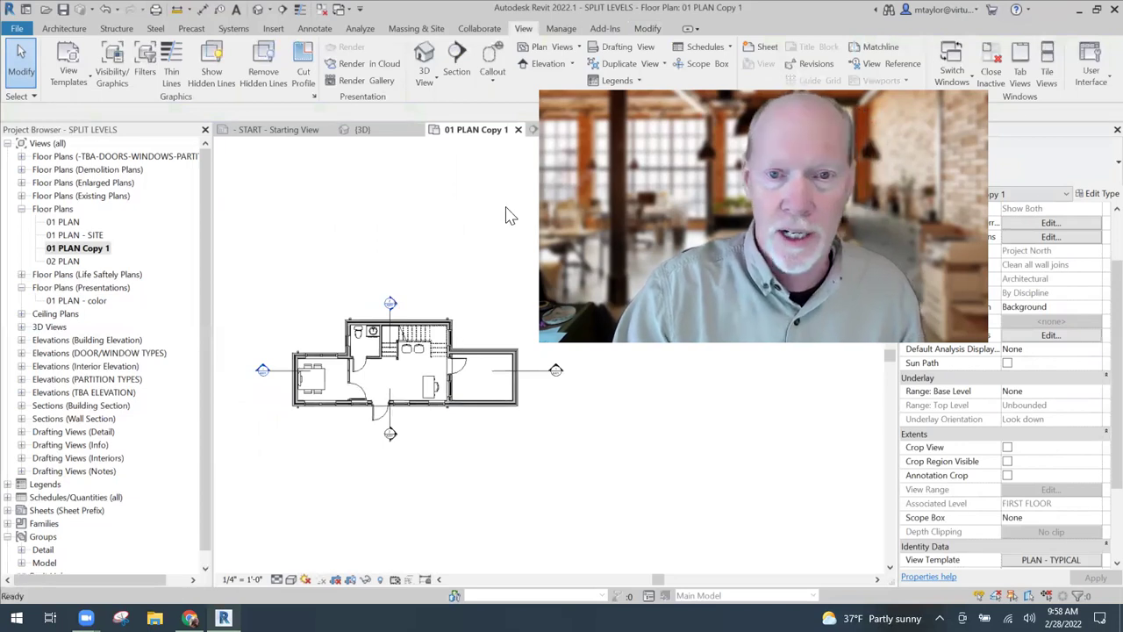
{"action": "double_click", "coordinate": [261, 372]}
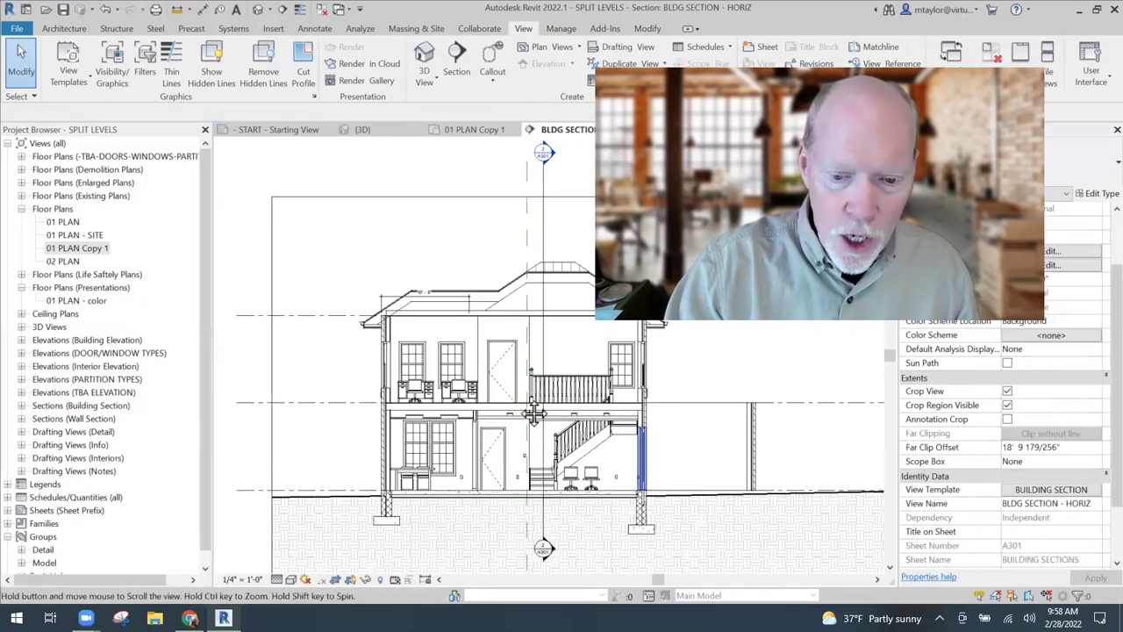
{"action": "scroll", "coordinate": [555, 421], "scroll_direction": "up", "scroll_amount": 5}
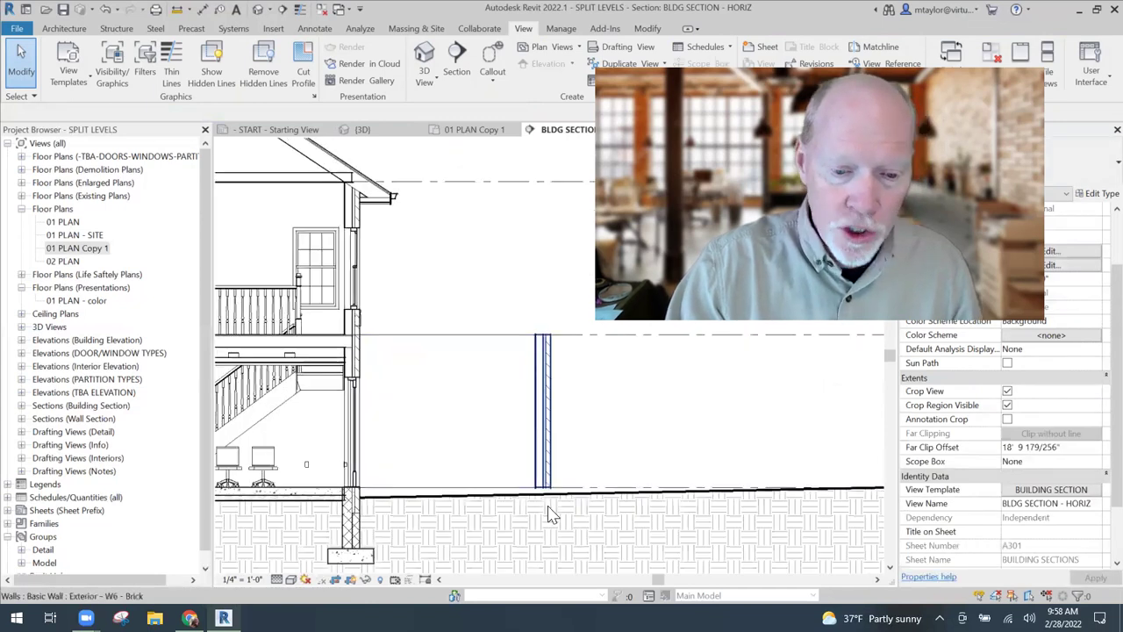
{"action": "middle_click_drag", "start_coordinate": [551, 516], "coordinate": [497, 447]}
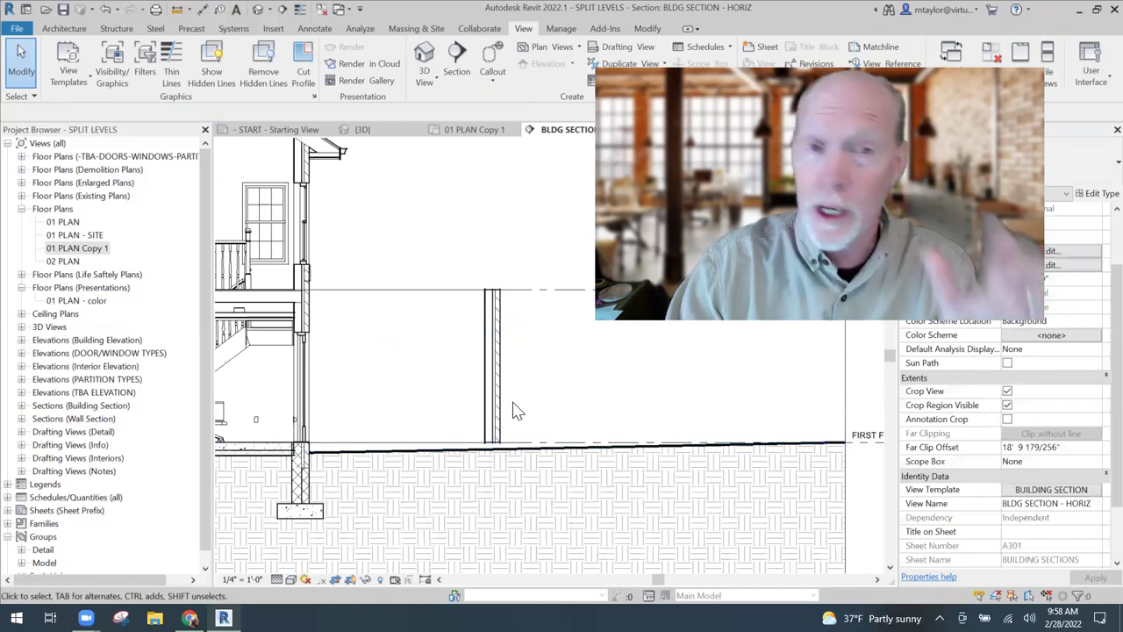
{"action": "left_click", "coordinate": [467, 131]}
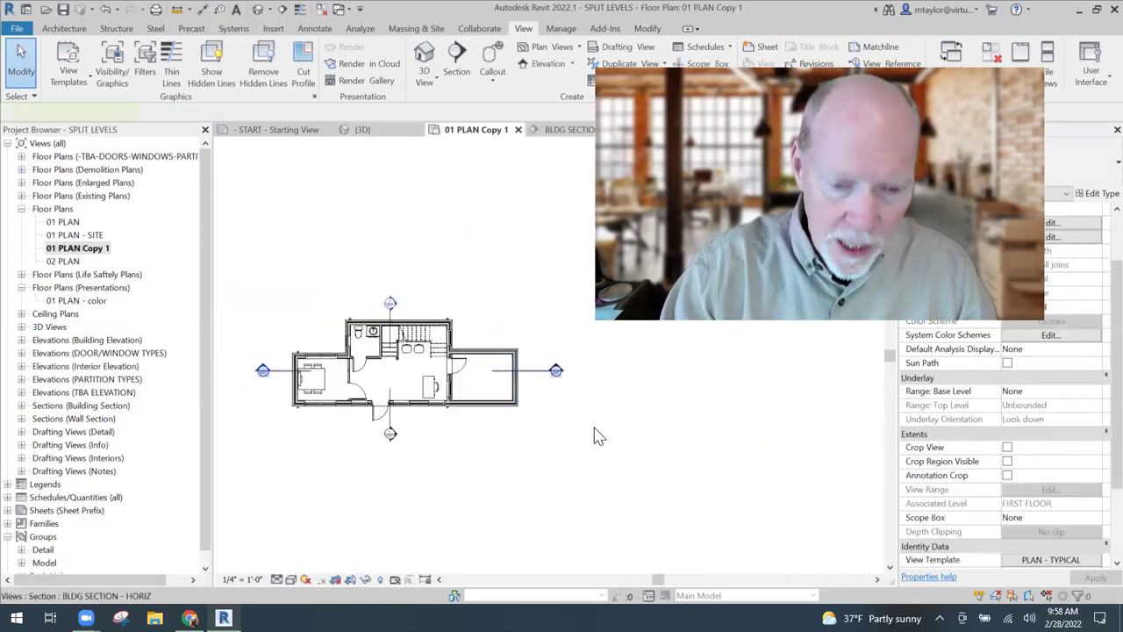
Select the lower room's right, top and bottom walls and set their Base Offset to -3' 0"
{"action": "left_click", "coordinate": [543, 413]}
{"action": "scroll", "coordinate": [542, 409], "scroll_direction": "up", "scroll_amount": 3}
{"action": "left_click", "coordinate": [514, 397]}
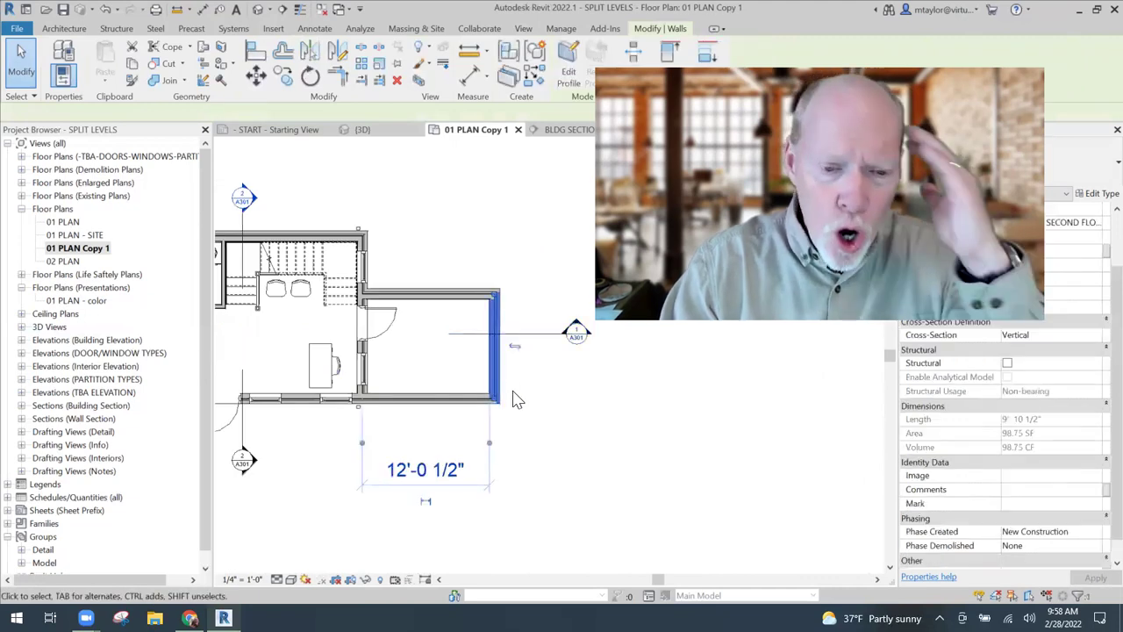
{"action": "left_click", "coordinate": [447, 300]}
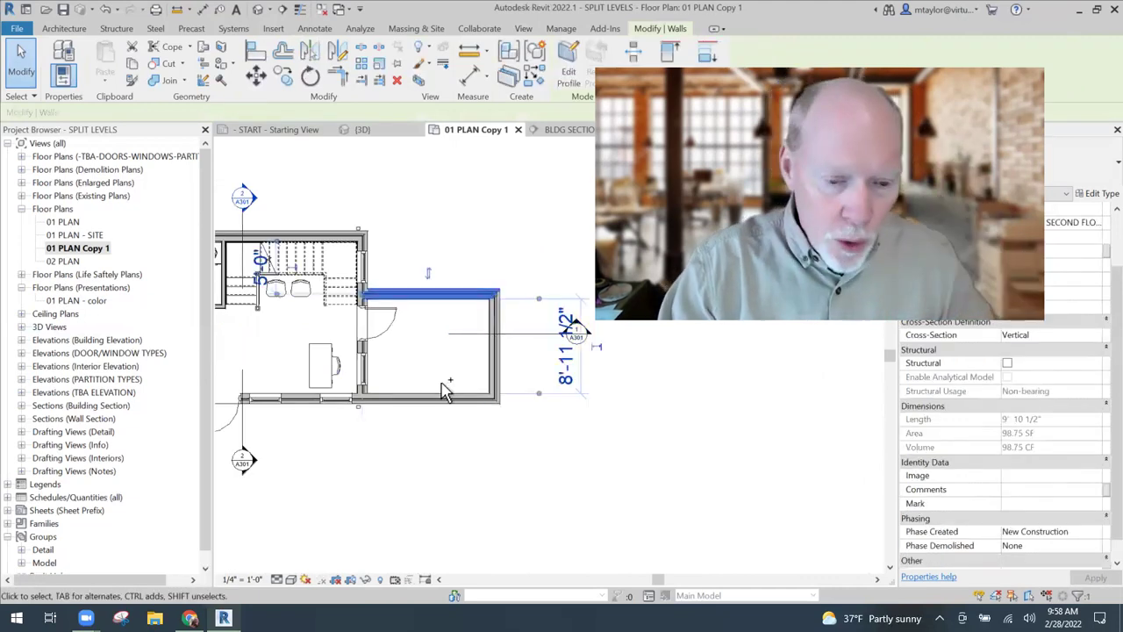
{"action": "left_click", "coordinate": [496, 377], "text": "ctrl"}
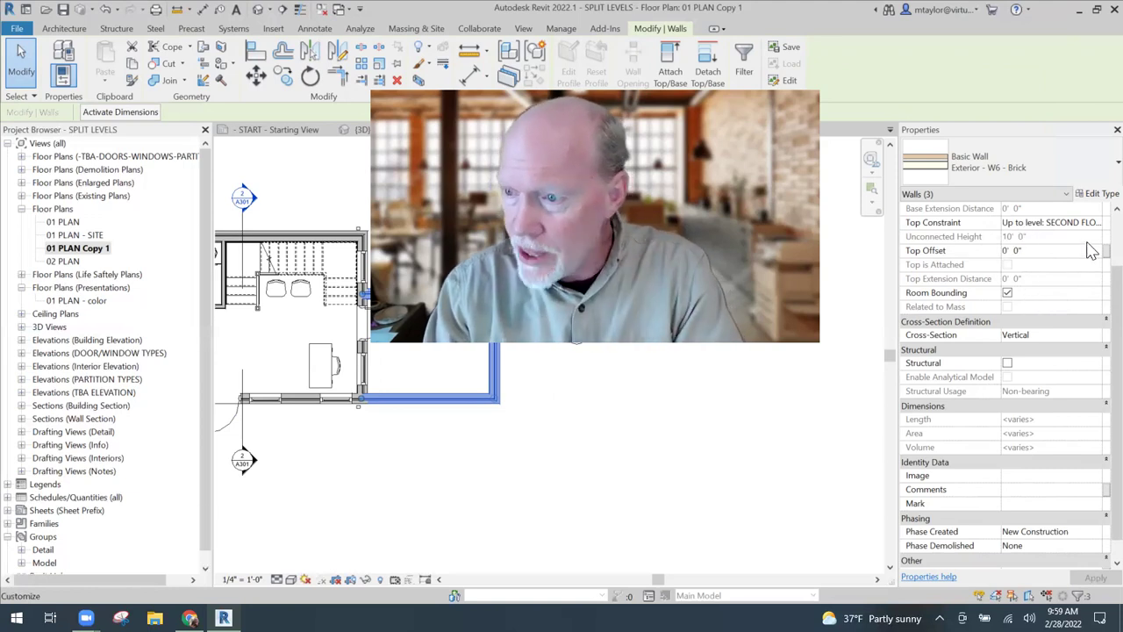
{"action": "scroll", "coordinate": [957, 211], "scroll_direction": "up", "scroll_amount": 2}
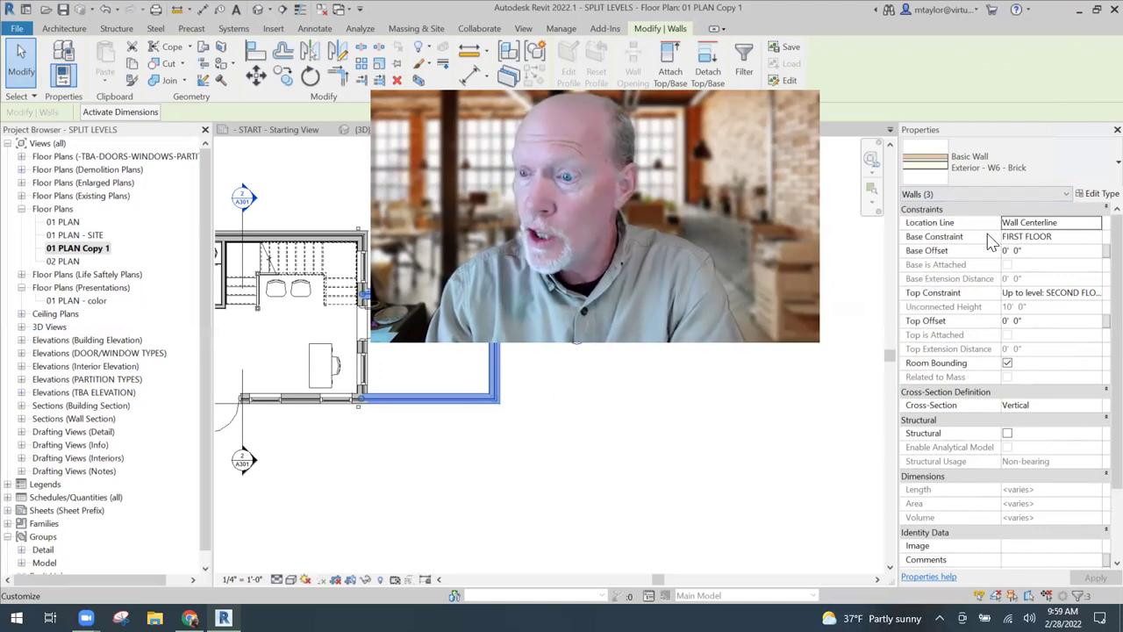
{"action": "left_click", "coordinate": [1015, 251]}
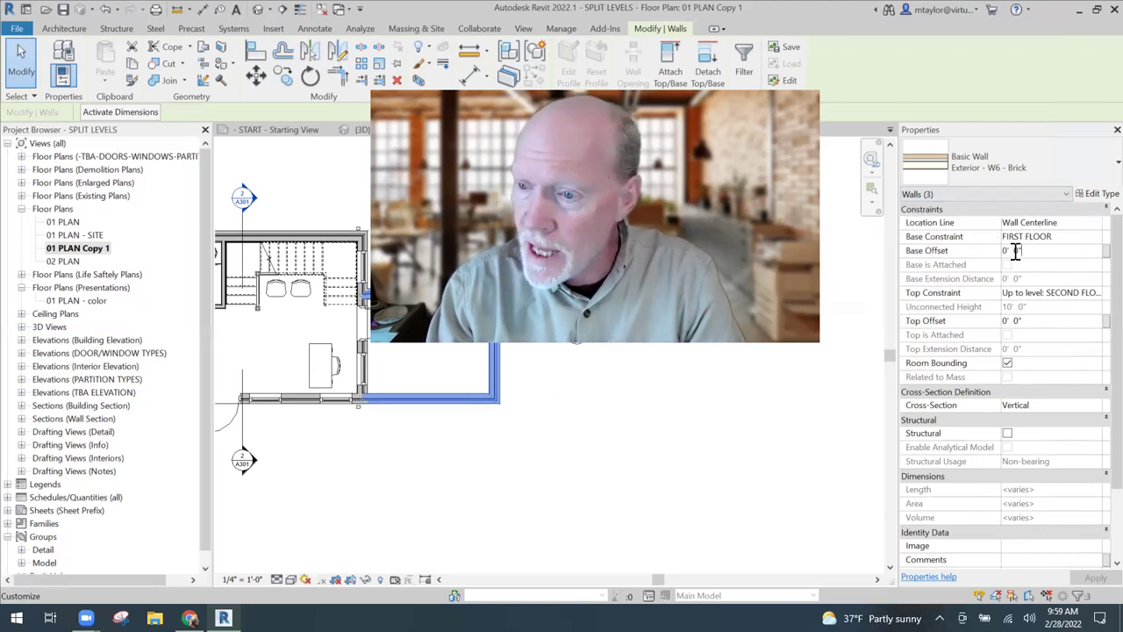
{"action": "key", "text": "BackSpace"}
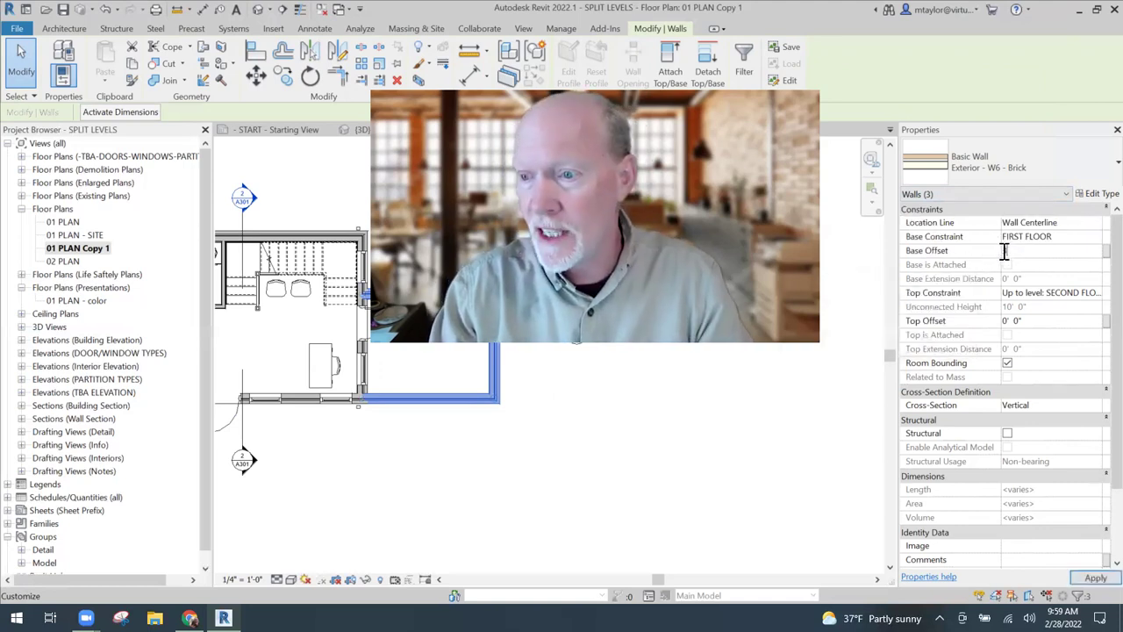
{"action": "type", "text": "-3"}
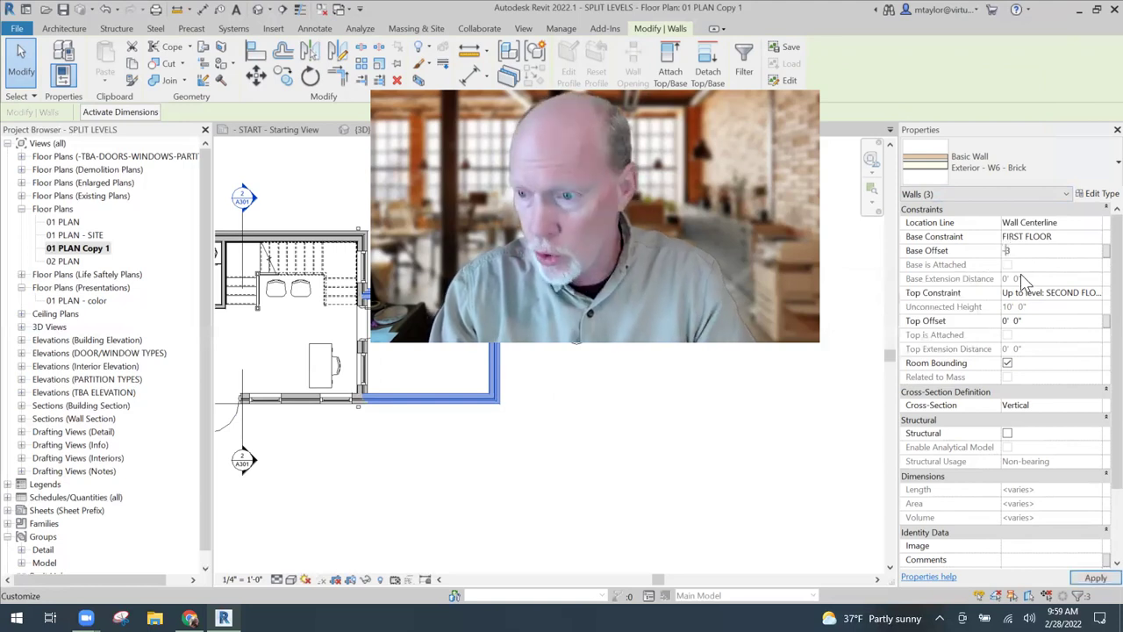
{"action": "left_click", "coordinate": [602, 488]}
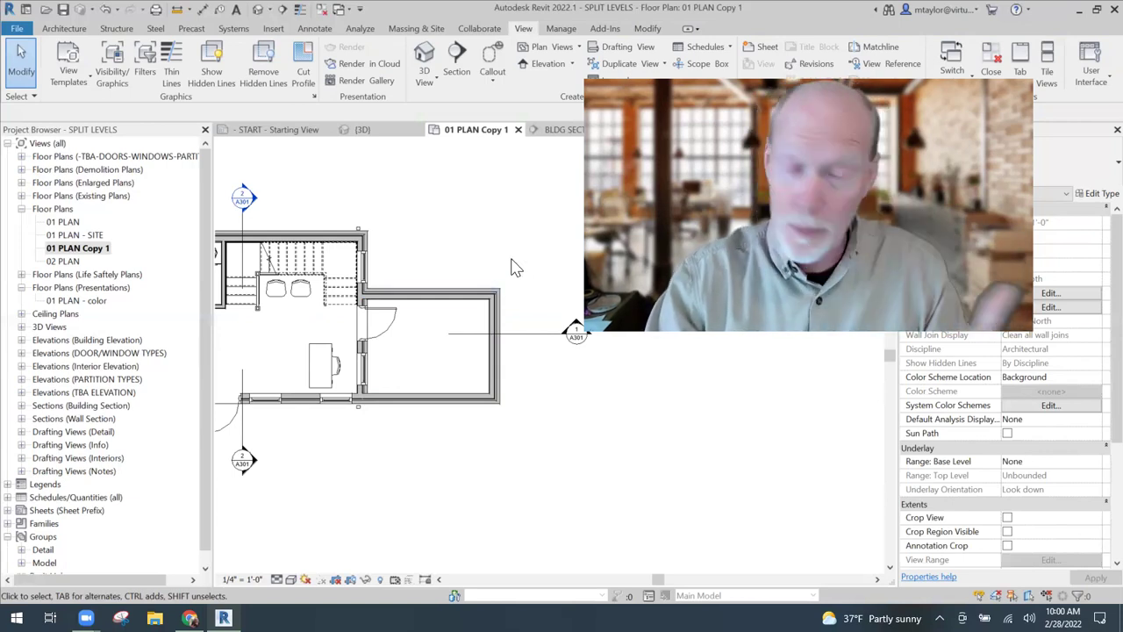
In the building section, copy the SECOND FLOOR level (CO) to create a new level
{"action": "left_click", "coordinate": [564, 132]}
{"action": "scroll", "coordinate": [552, 404], "scroll_direction": "down", "scroll_amount": 4}
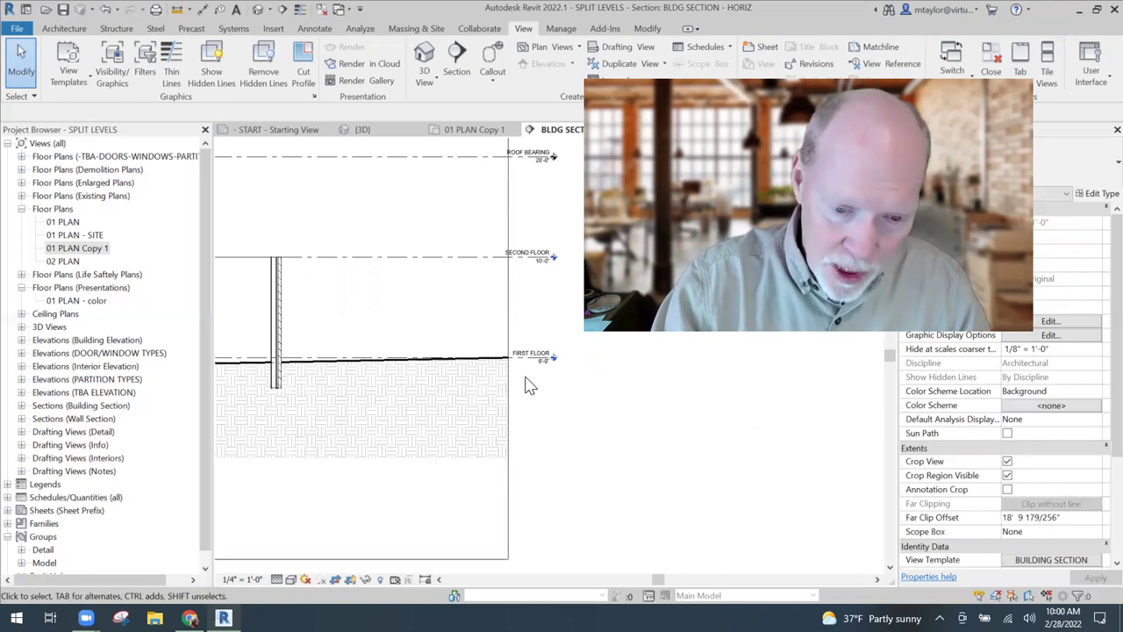
{"action": "left_click", "coordinate": [467, 264]}
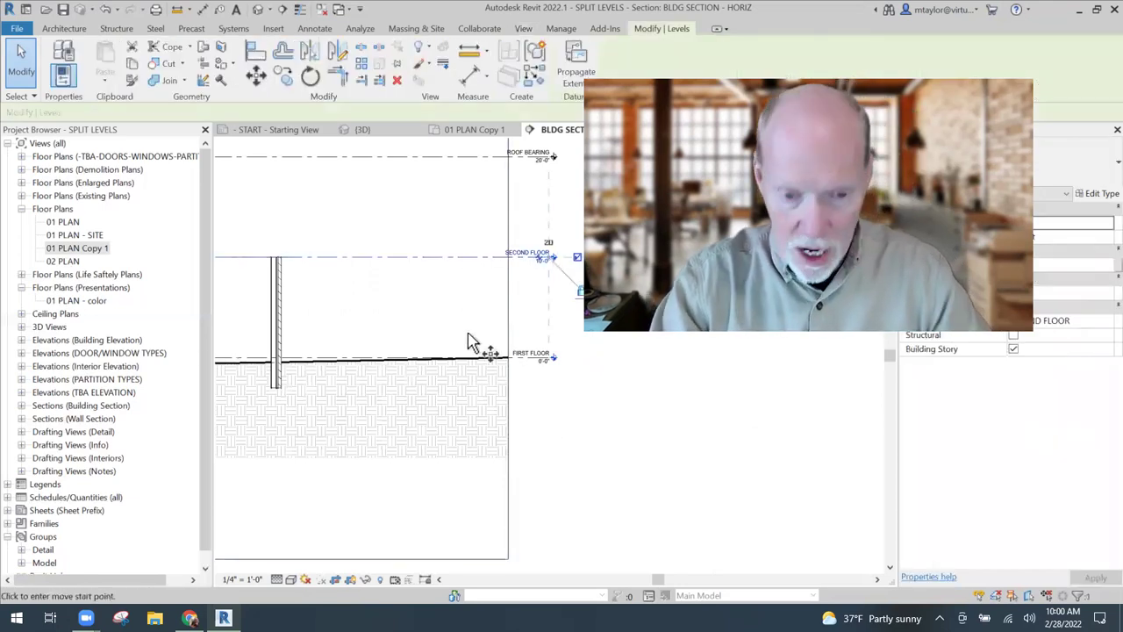
{"action": "key", "text": "c"}
{"action": "key", "text": "o"}
{"action": "left_click", "coordinate": [451, 275]}
{"action": "left_click", "coordinate": [456, 321]}
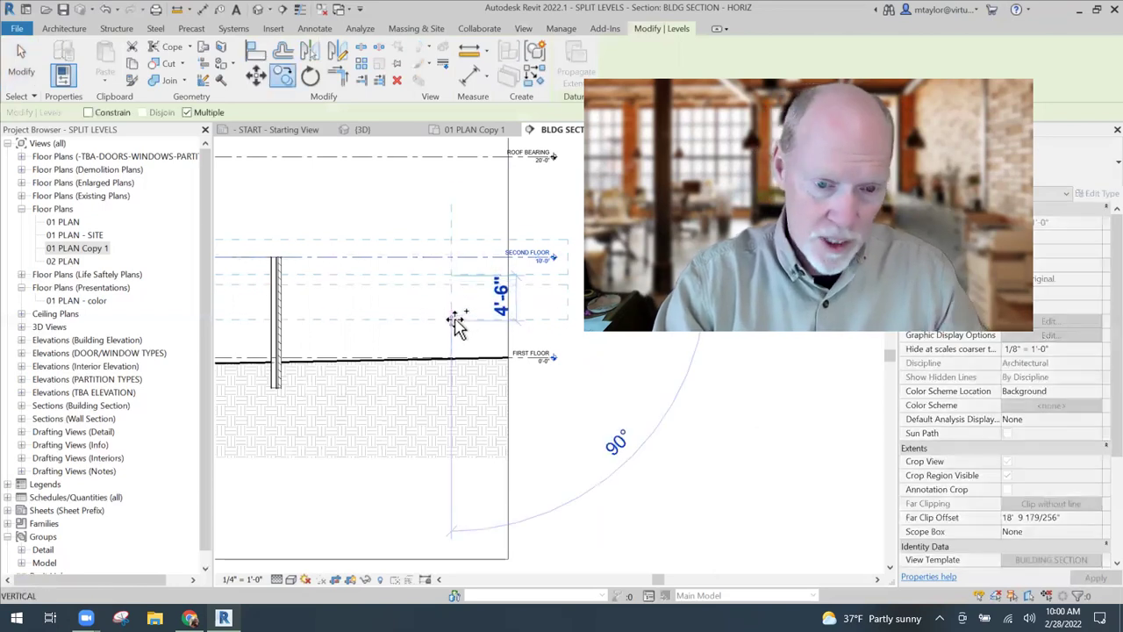
{"action": "left_click", "coordinate": [505, 341]}
{"action": "key", "text": "Escape"}
Rename the copied PR_04 level to LOWER LEVEL and set its elevation to -3'-0"
{"action": "scroll", "coordinate": [527, 305], "scroll_direction": "up", "scroll_amount": 4}
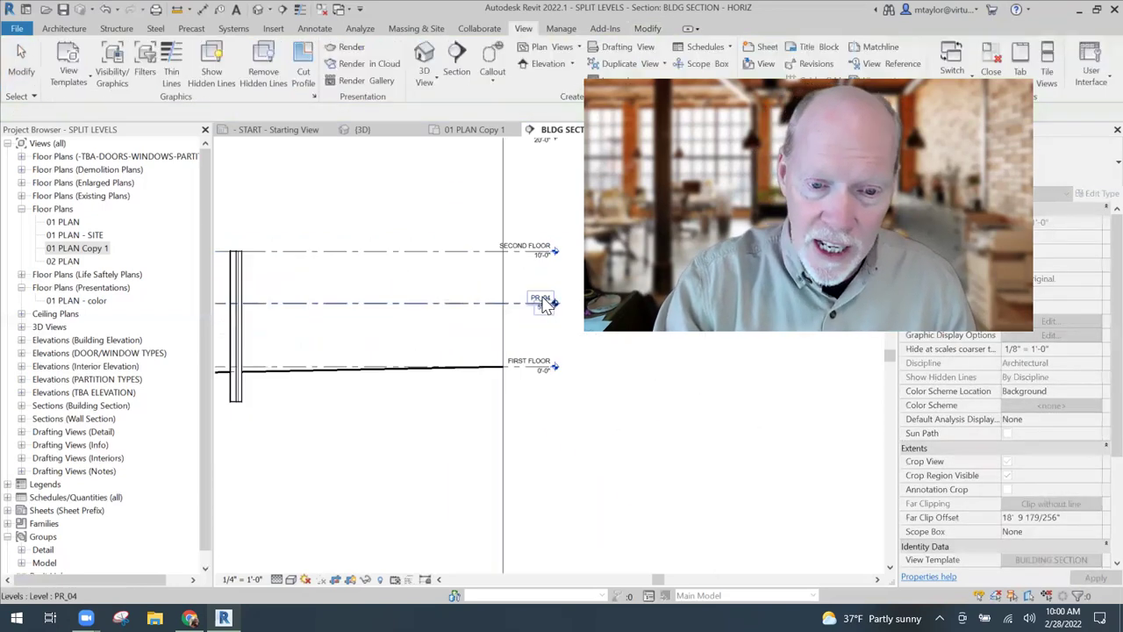
{"action": "left_click", "coordinate": [532, 301]}
{"action": "left_click", "coordinate": [530, 297]}
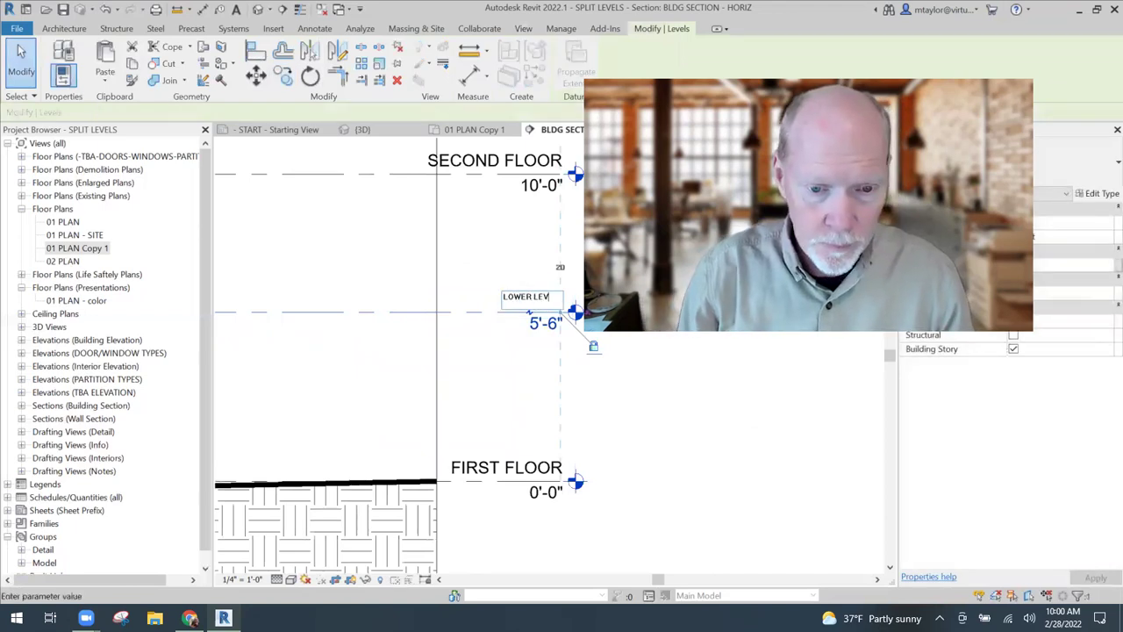
{"action": "key", "text": "Return"}
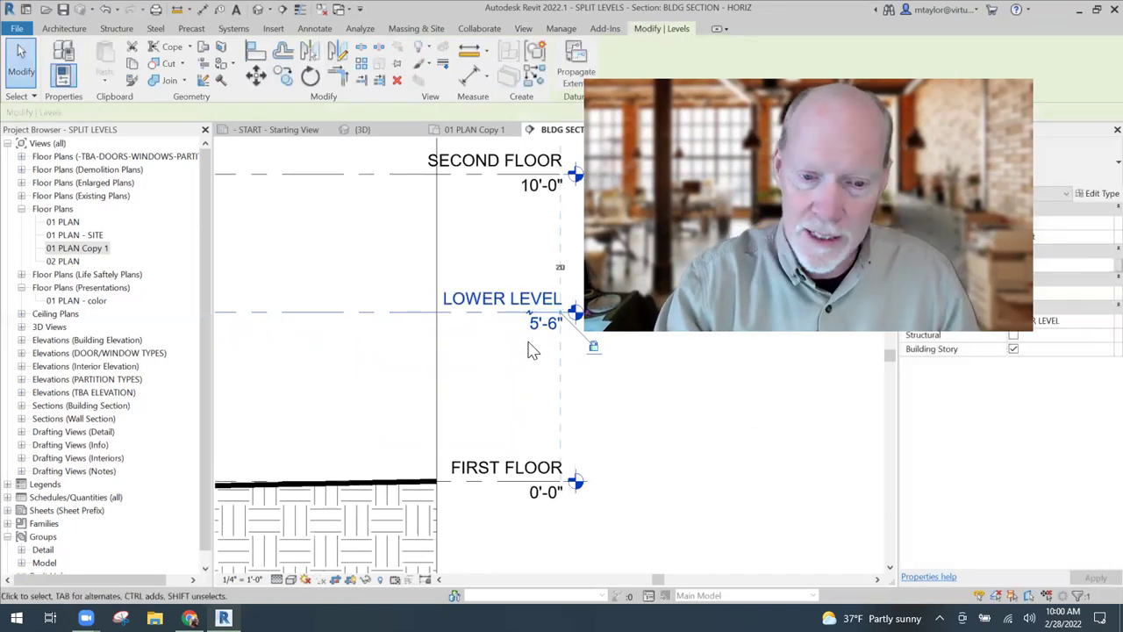
{"action": "middle_click_drag", "start_coordinate": [538, 383], "coordinate": [469, 363]}
{"action": "left_click", "coordinate": [487, 306]}
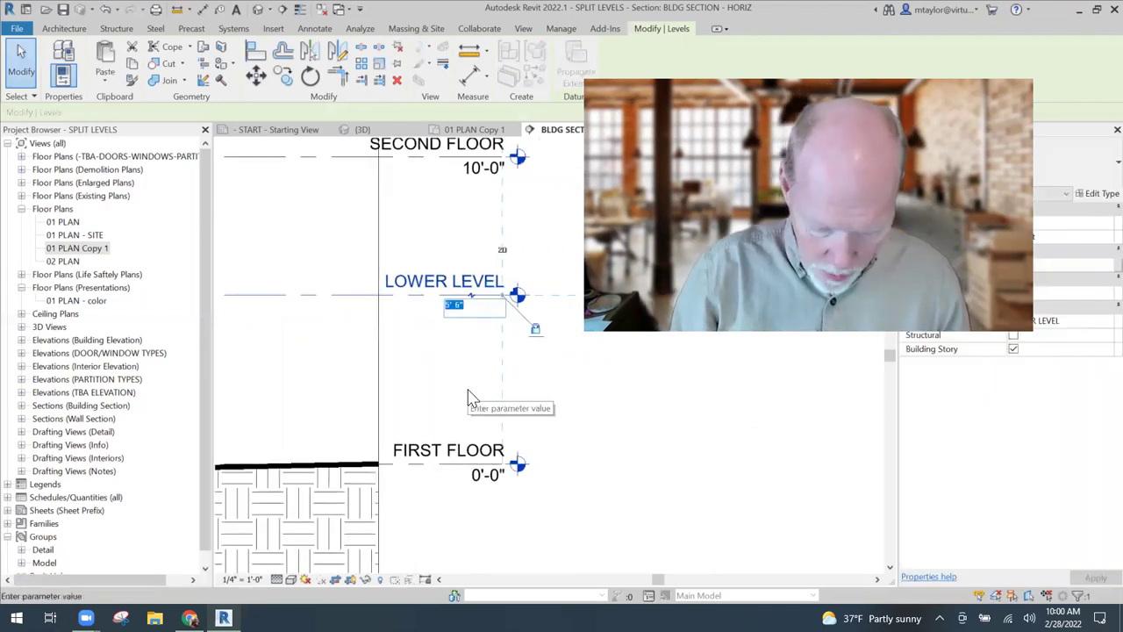
{"action": "type", "text": "-3"}
{"action": "key", "text": "Return"}
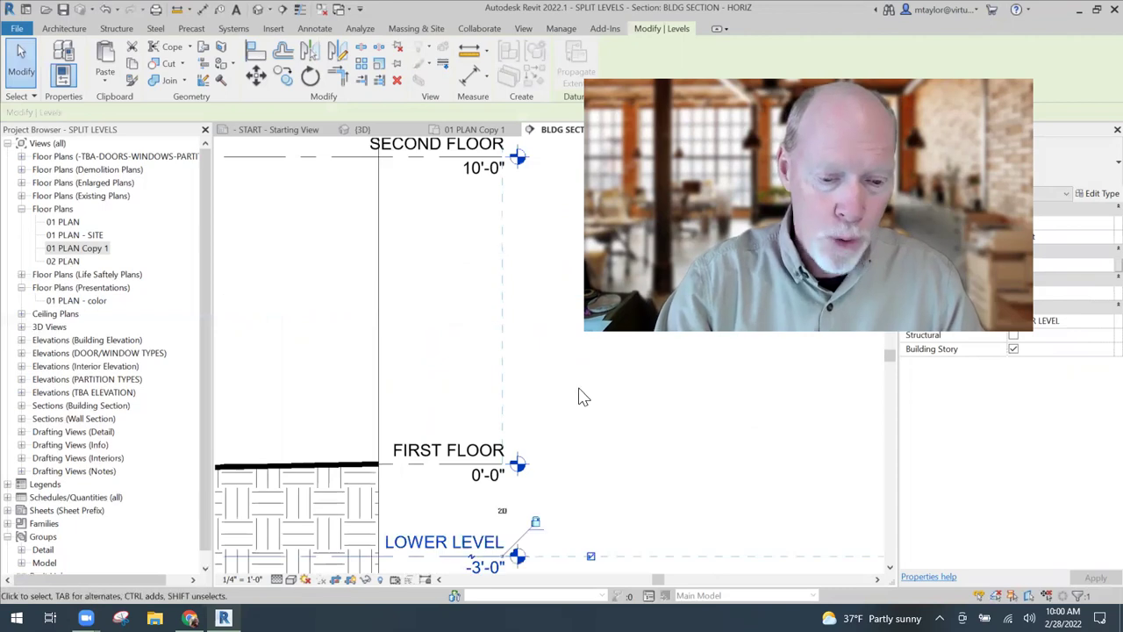
Check the FIRST FLOOR and LOWER LEVEL positions in the section
{"action": "scroll", "coordinate": [566, 382], "scroll_direction": "down", "scroll_amount": 1}
{"action": "middle_click_drag", "start_coordinate": [552, 363], "coordinate": [544, 250]}
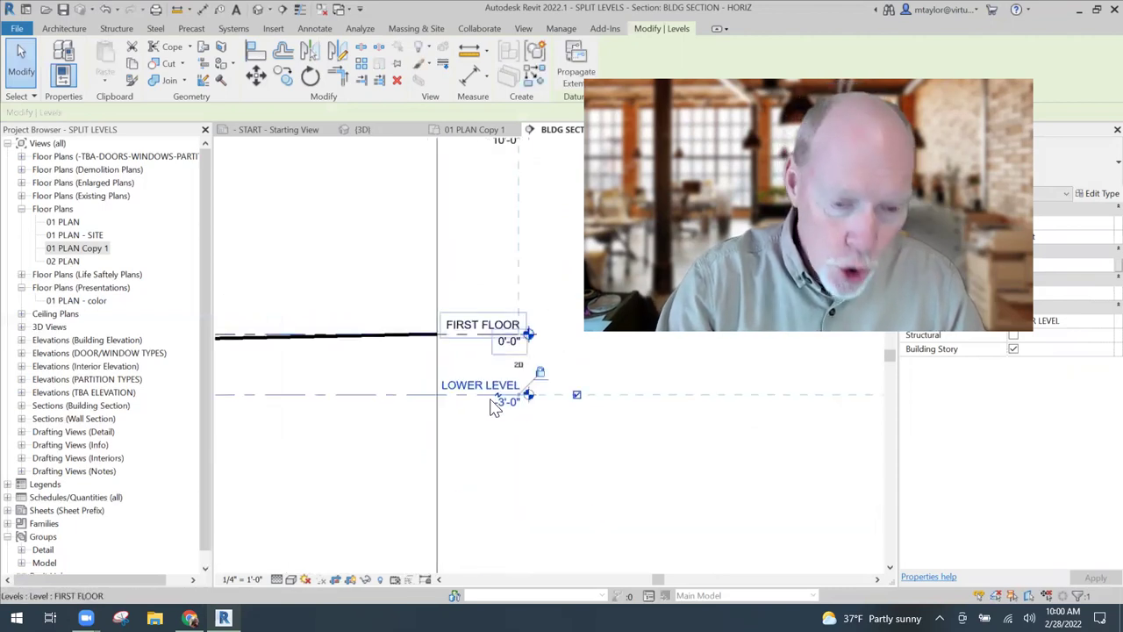
{"action": "left_click", "coordinate": [472, 462]}
{"action": "scroll", "coordinate": [555, 434], "scroll_direction": "up", "scroll_amount": 2}
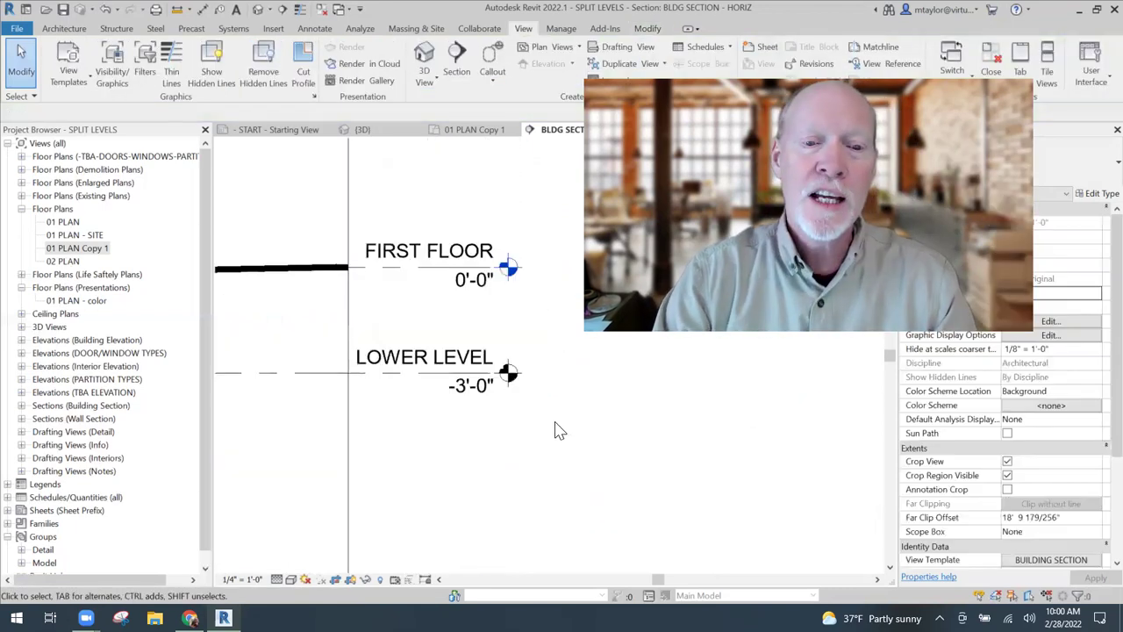
{"action": "scroll", "coordinate": [551, 404], "scroll_direction": "up", "scroll_amount": 1}
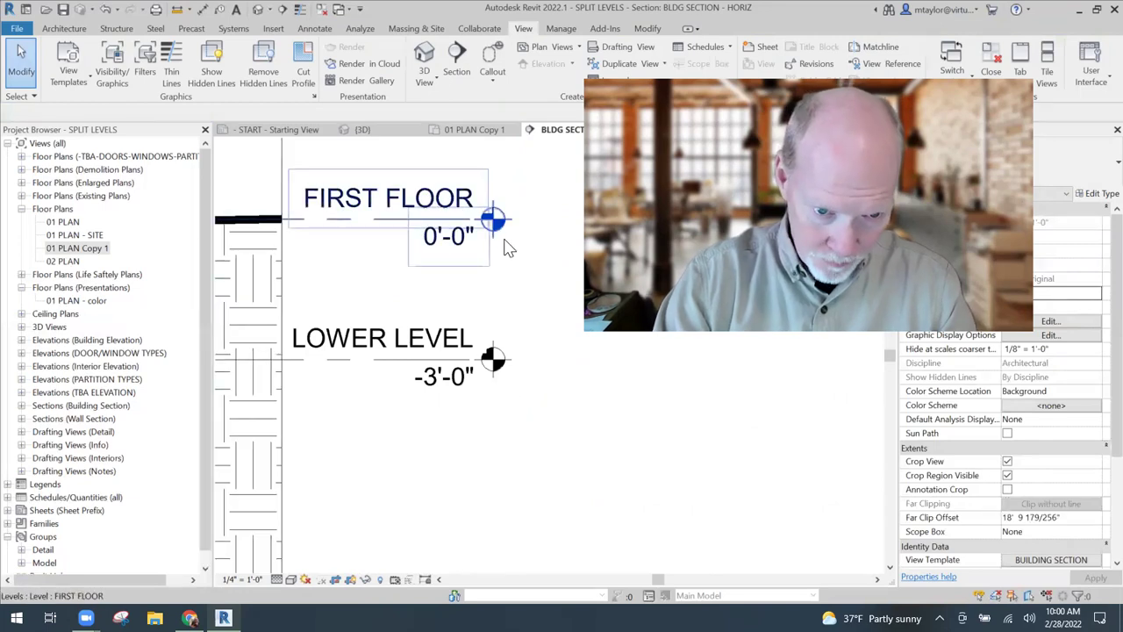
{"action": "left_click", "coordinate": [396, 222]}
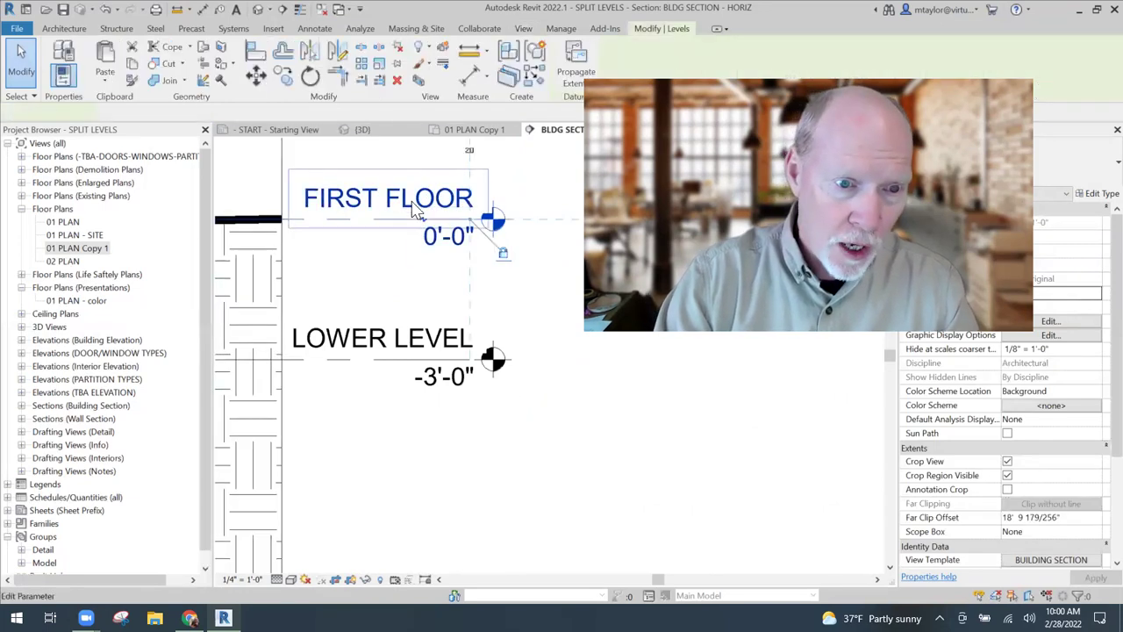
{"action": "left_click", "coordinate": [541, 300]}
{"action": "scroll", "coordinate": [494, 221], "scroll_direction": "down", "scroll_amount": 4}
{"action": "middle_click_drag", "start_coordinate": [534, 258], "coordinate": [507, 338]}
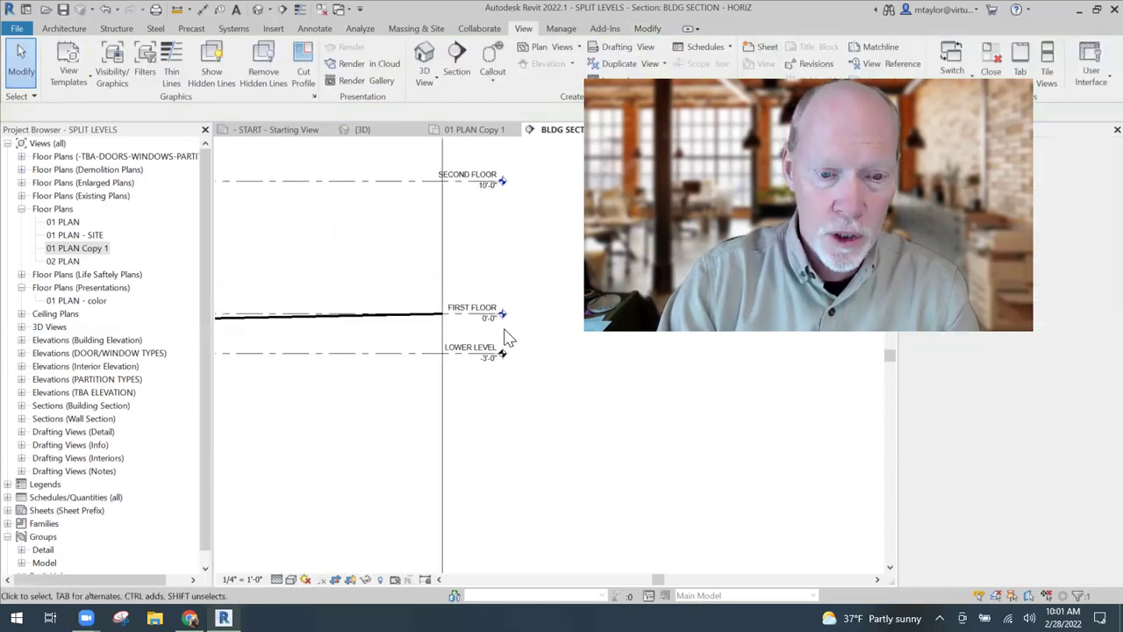
{"action": "middle_click_drag", "start_coordinate": [533, 203], "coordinate": [512, 325]}
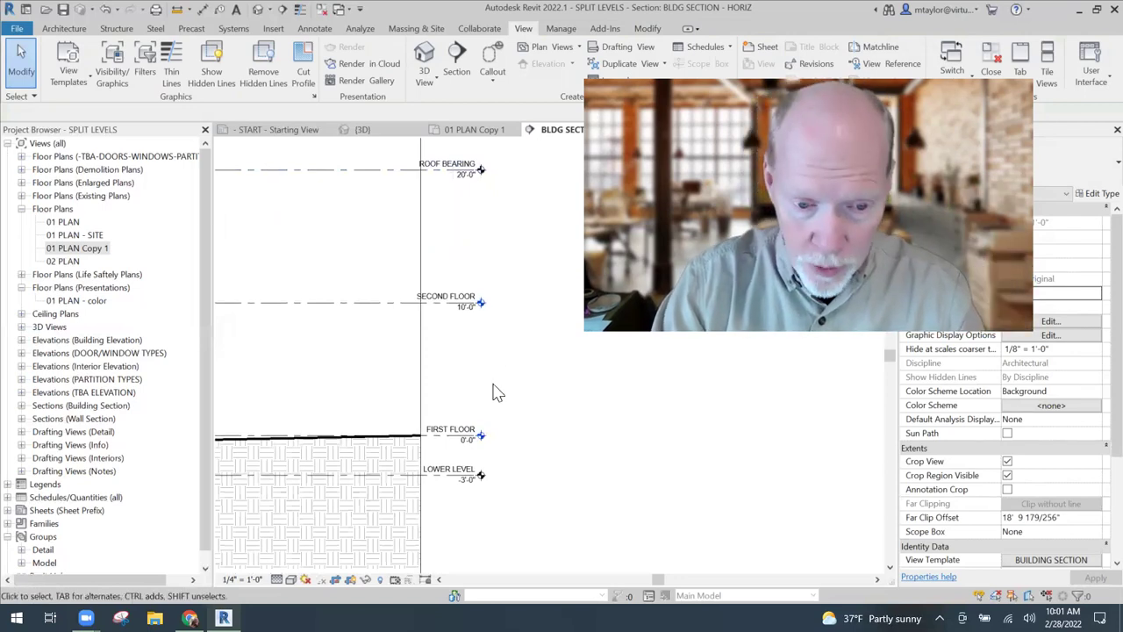
{"action": "scroll", "coordinate": [506, 323], "scroll_direction": "up", "scroll_amount": 4}
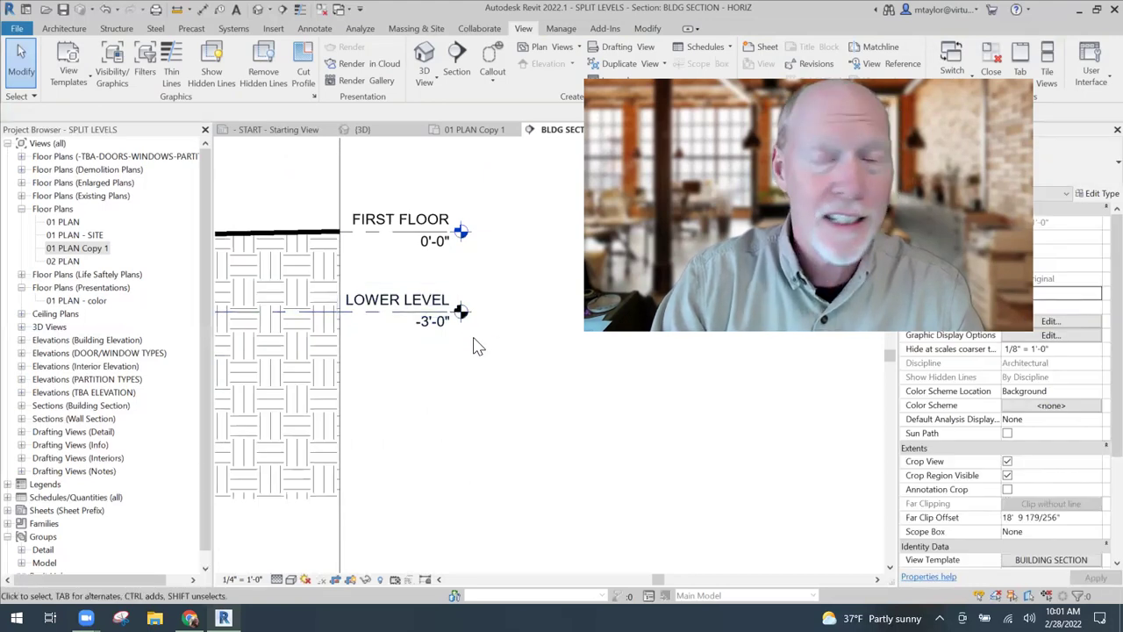
{"action": "scroll", "coordinate": [474, 345], "scroll_direction": "down", "scroll_amount": 1}
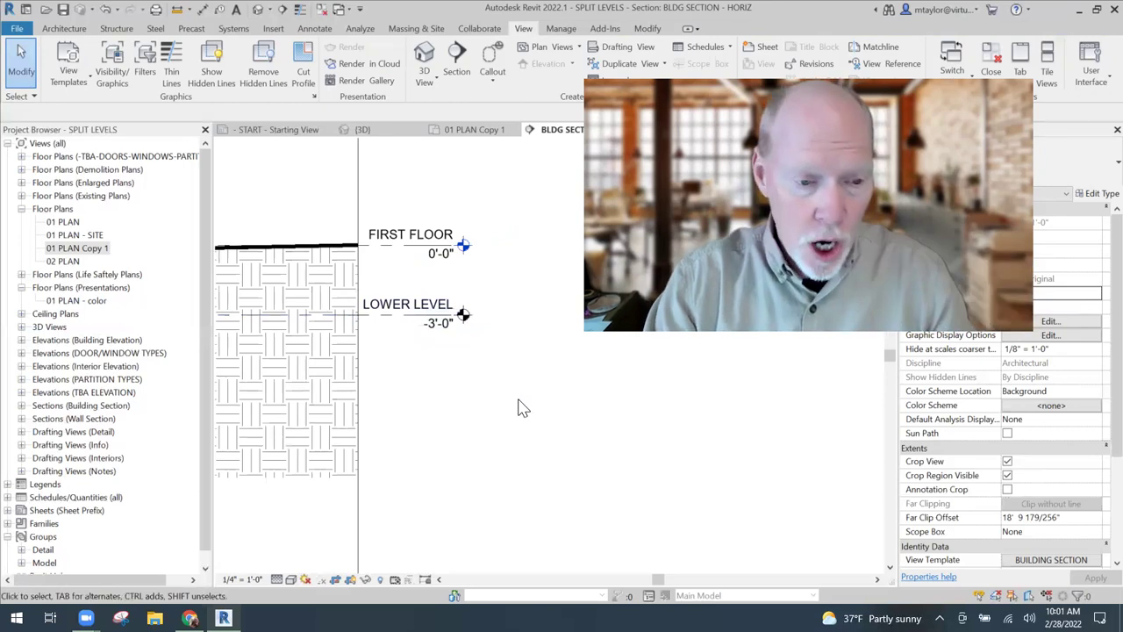
{"action": "scroll", "coordinate": [523, 408], "scroll_direction": "down", "scroll_amount": 2}
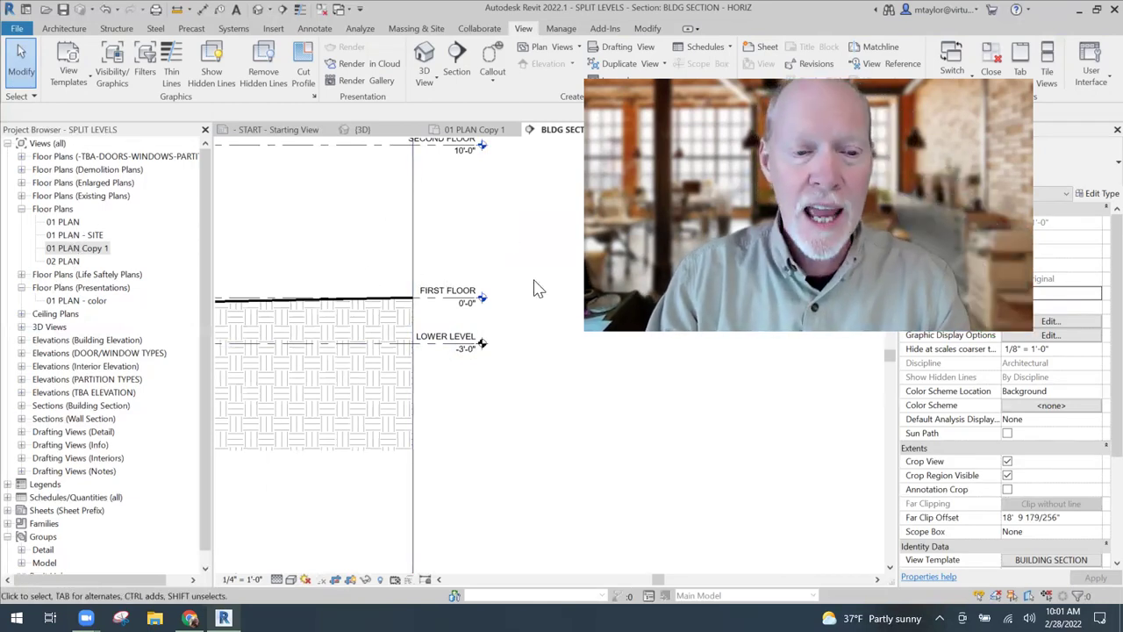
{"action": "scroll", "coordinate": [493, 363], "scroll_direction": "down", "scroll_amount": 1}
Create a Floor Plan view for LOWER LEVEL from View > Plan Views
{"action": "left_click", "coordinate": [473, 384]}
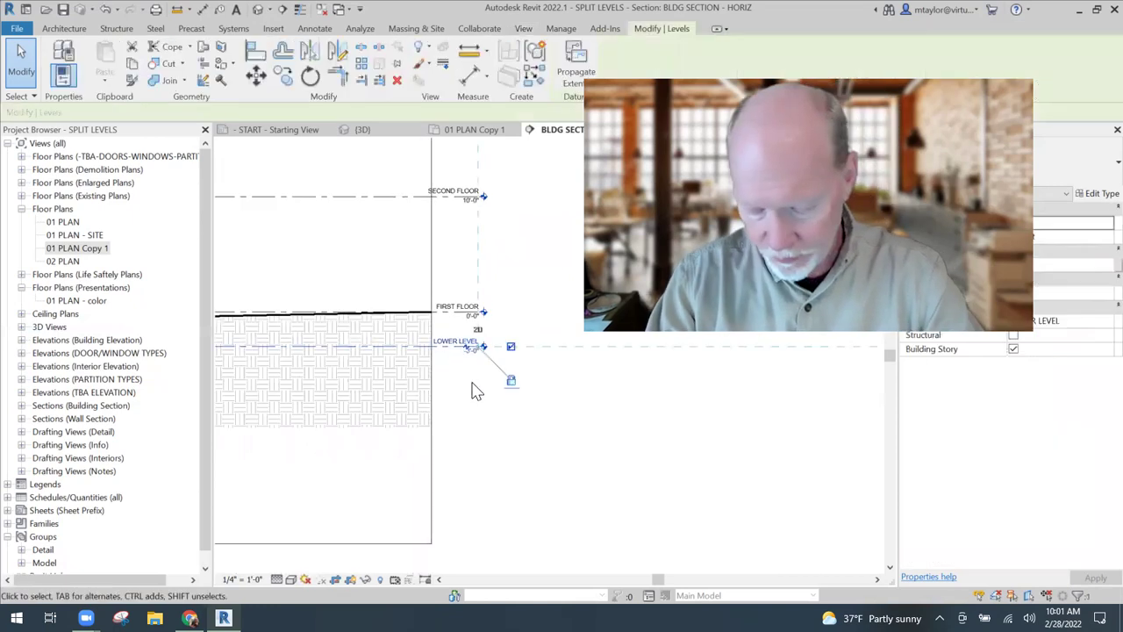
{"action": "left_click", "coordinate": [499, 430]}
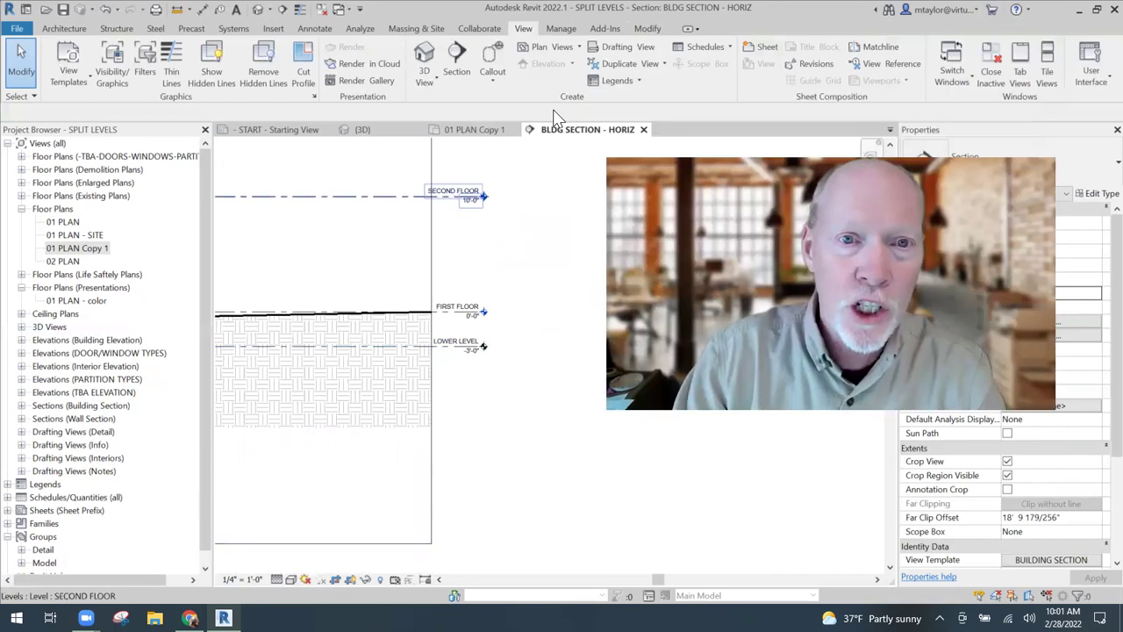
{"action": "left_click", "coordinate": [572, 49]}
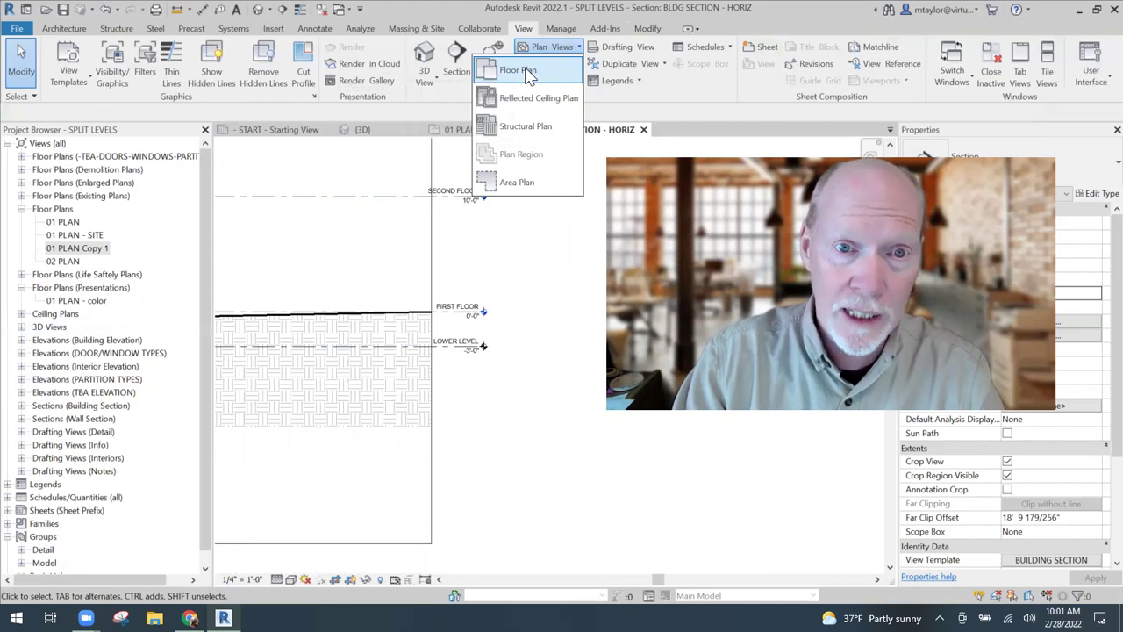
{"action": "left_click", "coordinate": [527, 72]}
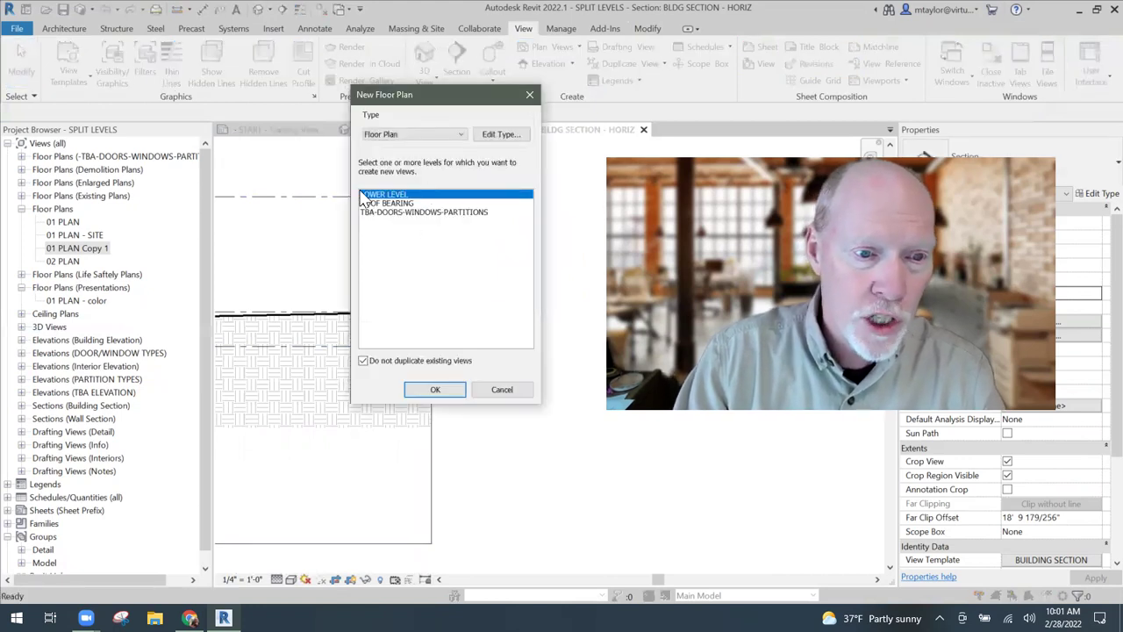
{"action": "left_click", "coordinate": [444, 392]}
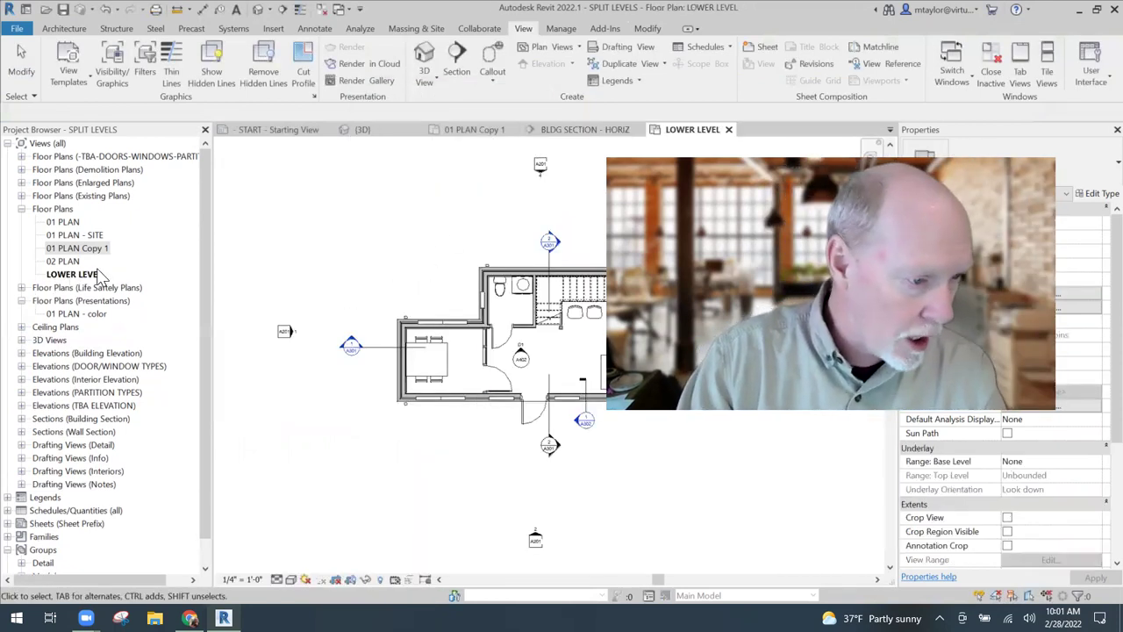
Pan and zoom the LOWER LEVEL plan to the east room, then open 01 PLAN Copy 1
{"action": "middle_click_drag", "start_coordinate": [478, 241], "coordinate": [311, 240]}
{"action": "scroll", "coordinate": [469, 377], "scroll_direction": "up", "scroll_amount": 4}
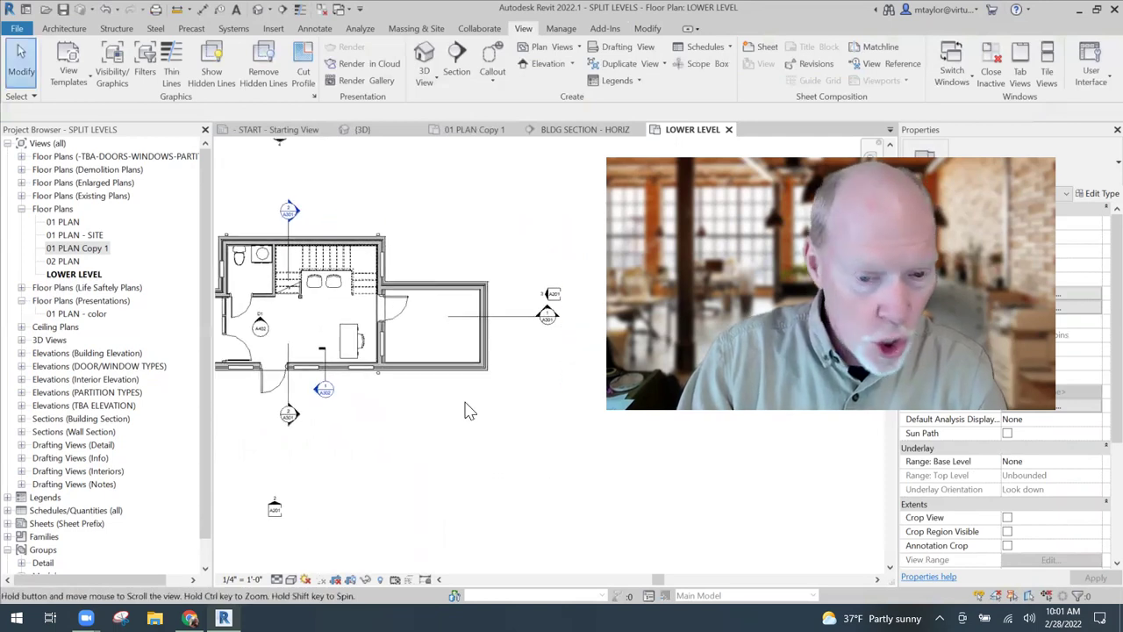
{"action": "scroll", "coordinate": [470, 342], "scroll_direction": "up", "scroll_amount": 1}
{"action": "middle_click_drag", "start_coordinate": [327, 344], "coordinate": [395, 326]}
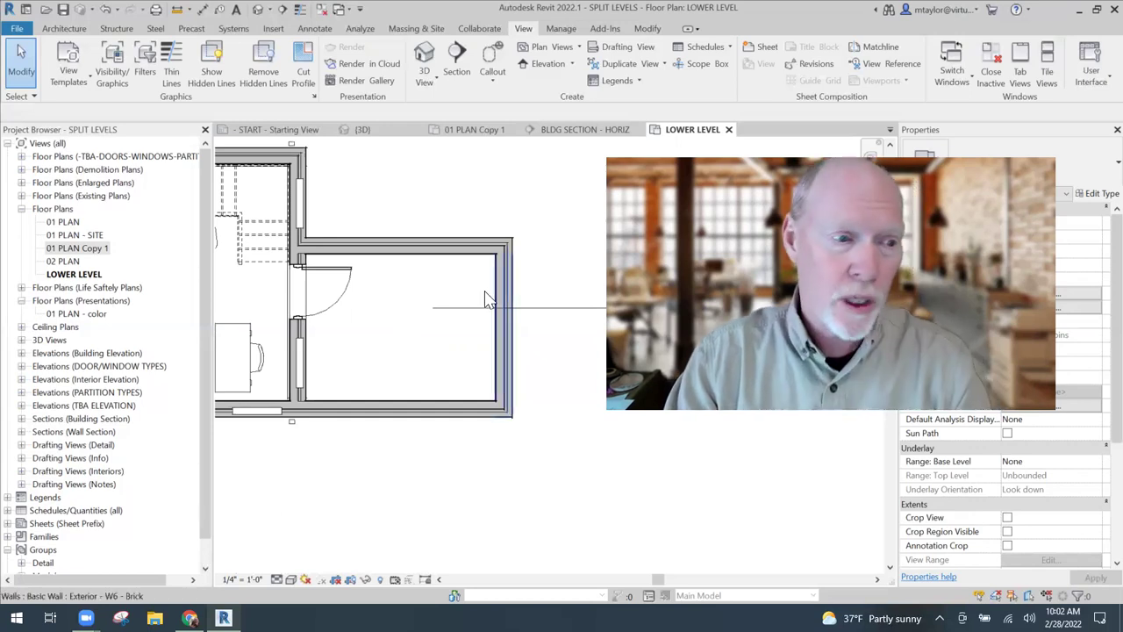
{"action": "double_click", "coordinate": [70, 249]}
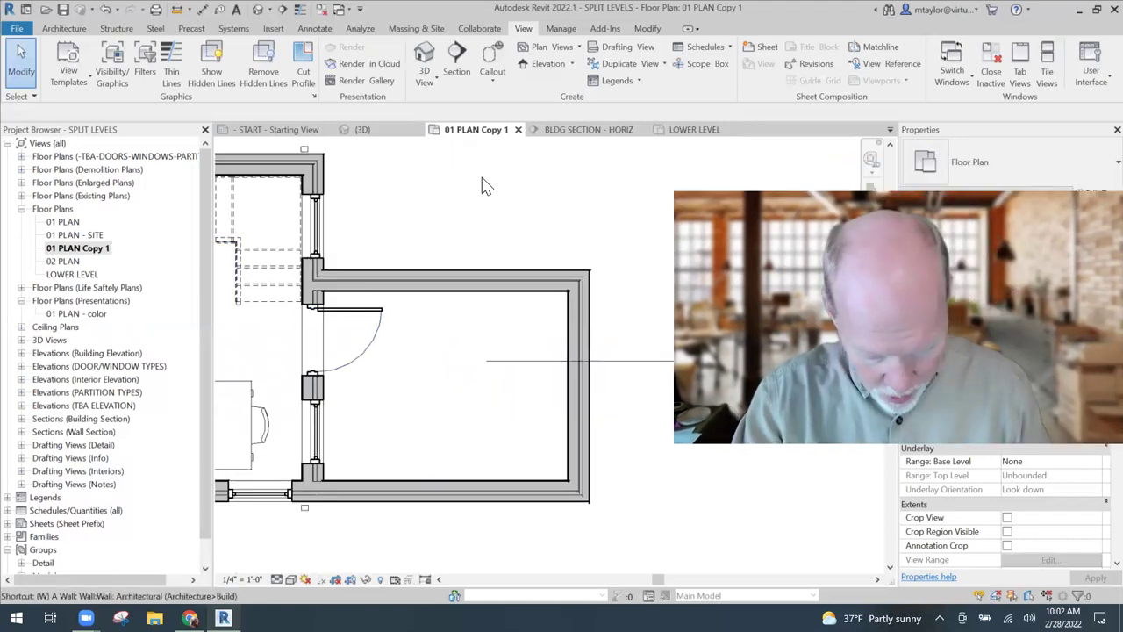
{"action": "key", "text": "n"}
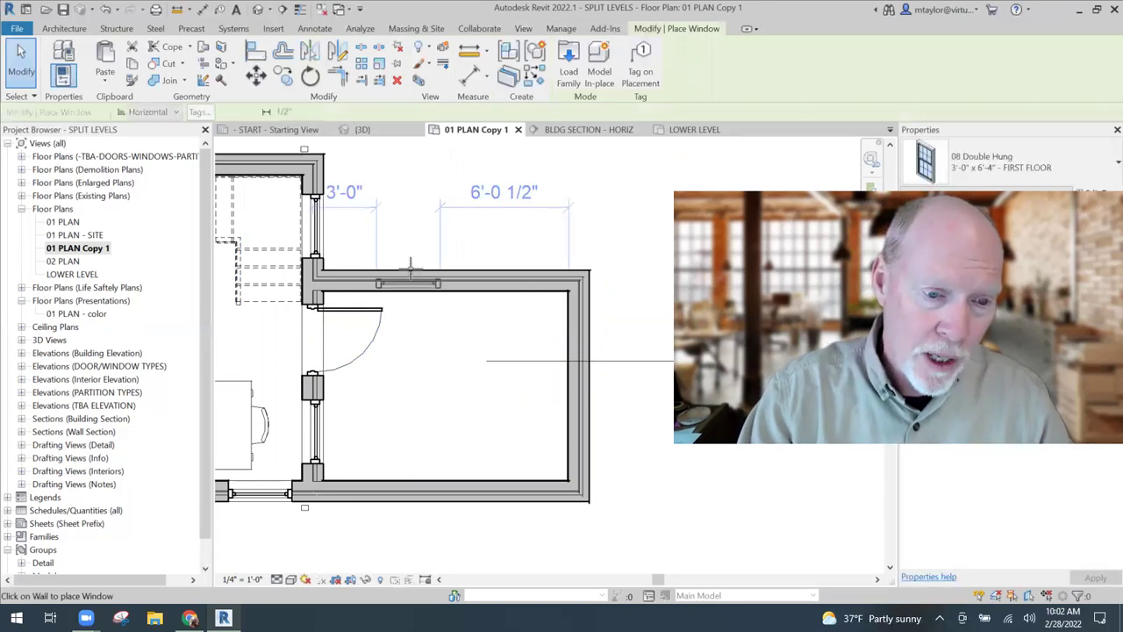
{"action": "left_click", "coordinate": [409, 268]}
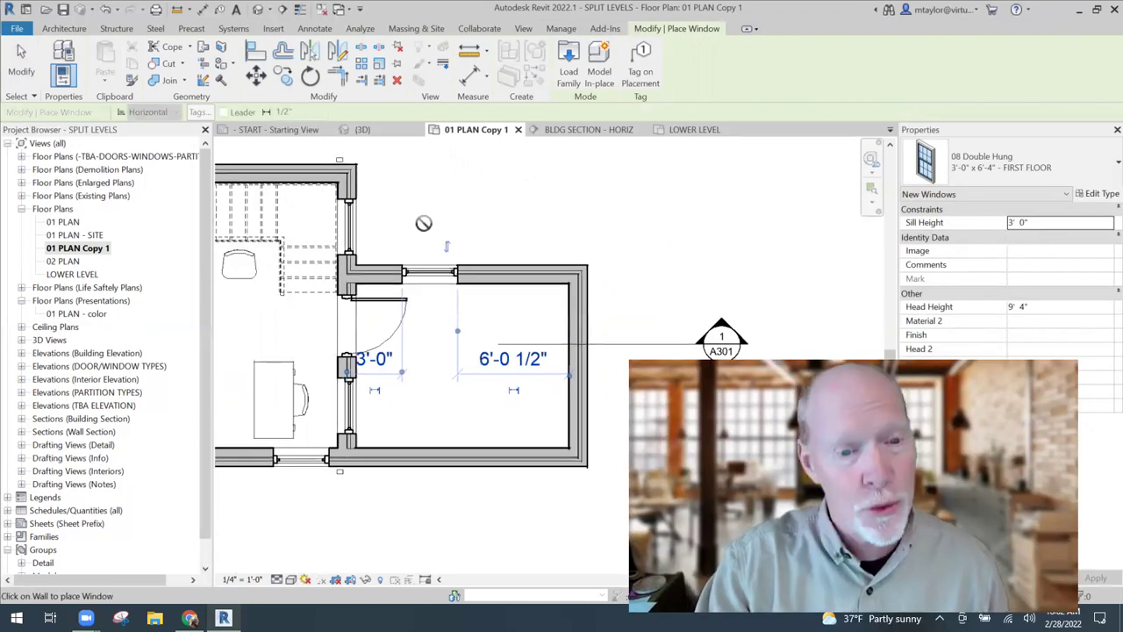
{"action": "key", "text": "Escape"}
{"action": "scroll", "coordinate": [500, 231], "scroll_direction": "down", "scroll_amount": 2}
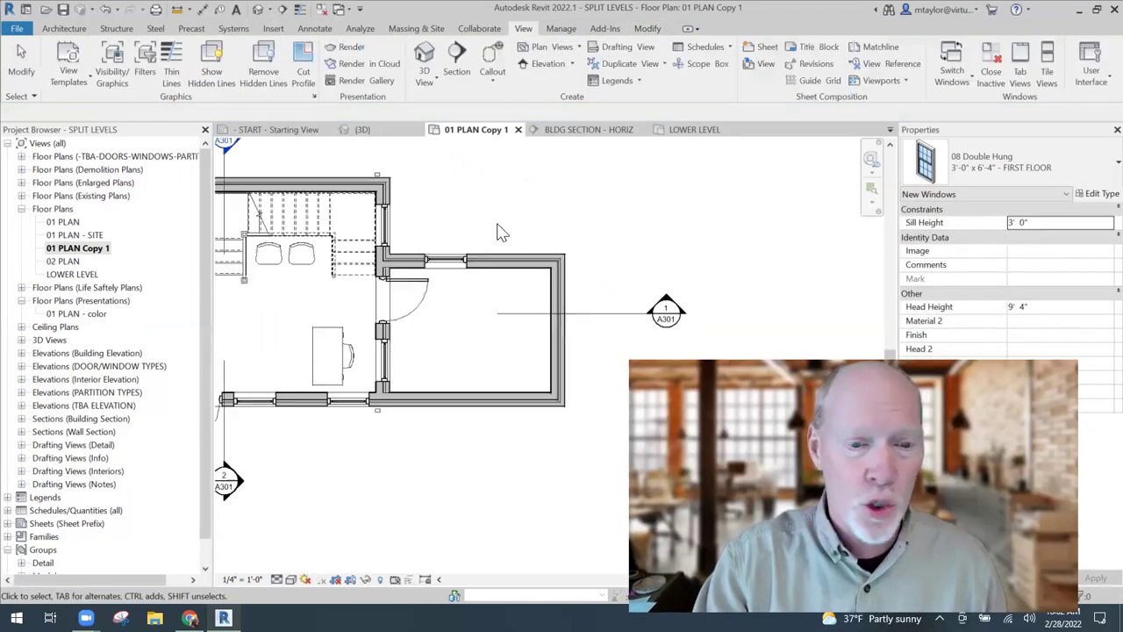
{"action": "left_click", "coordinate": [575, 130]}
{"action": "scroll", "coordinate": [447, 324], "scroll_direction": "up", "scroll_amount": 4}
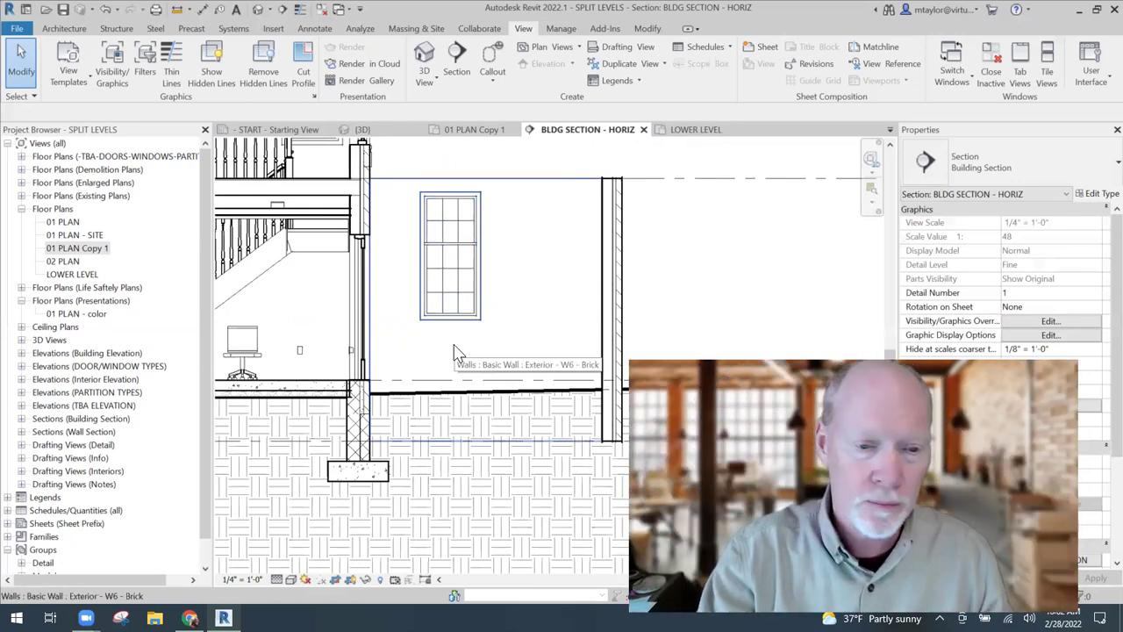
{"action": "left_click", "coordinate": [507, 269]}
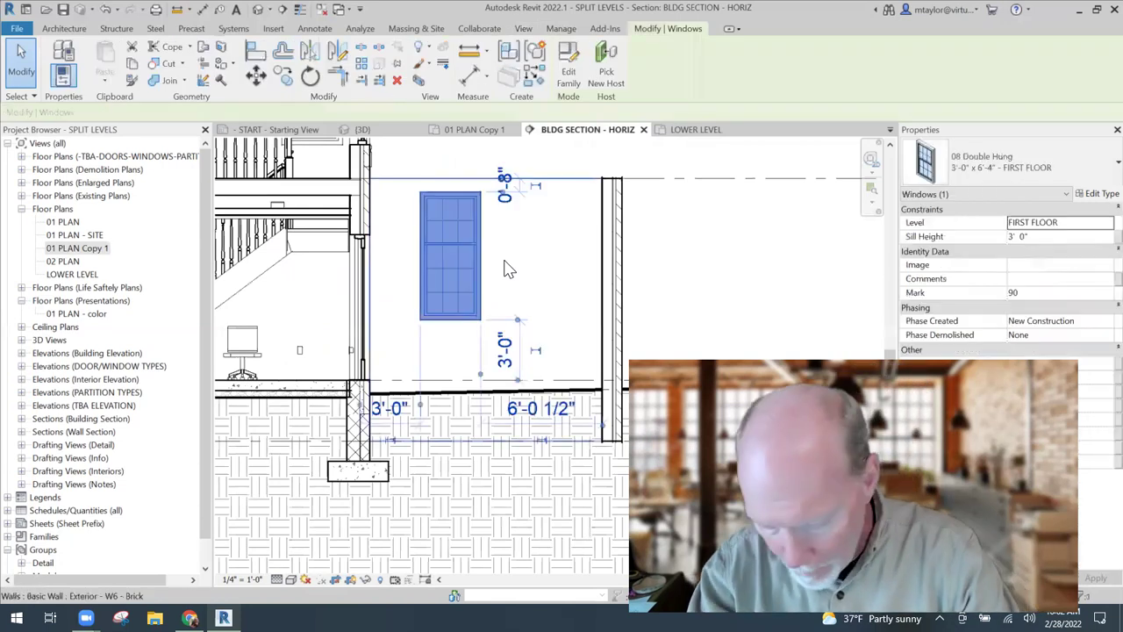
{"action": "key", "text": "Delete"}
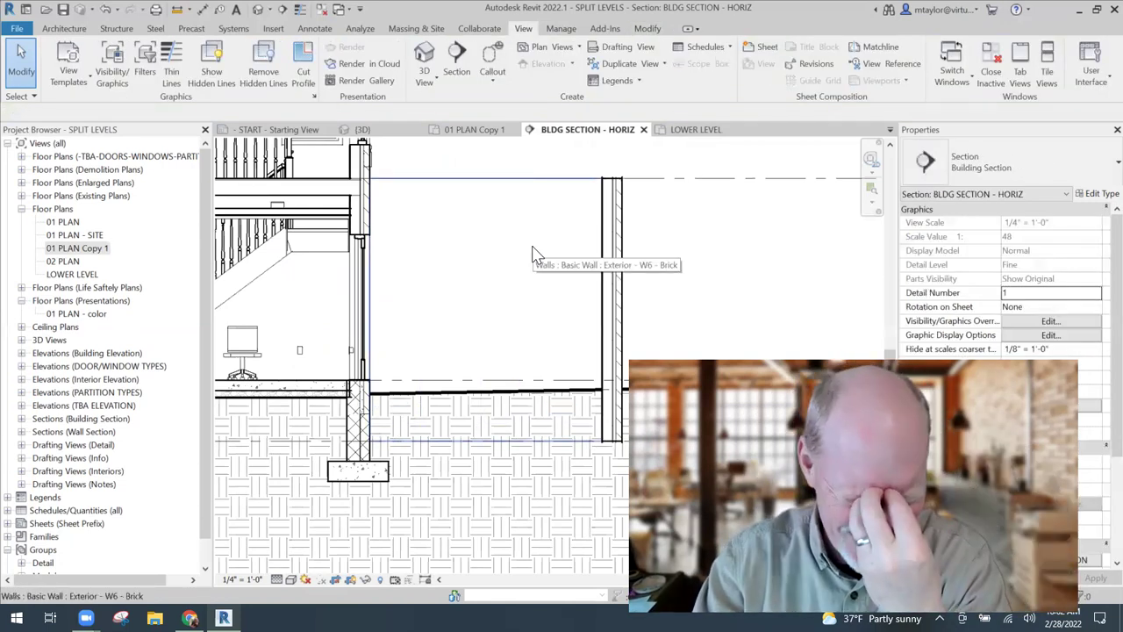
{"action": "key", "text": "ctrl+Tab"}
{"action": "key", "text": "ctrl+Tab"}
{"action": "key", "text": "ctrl+Tab"}
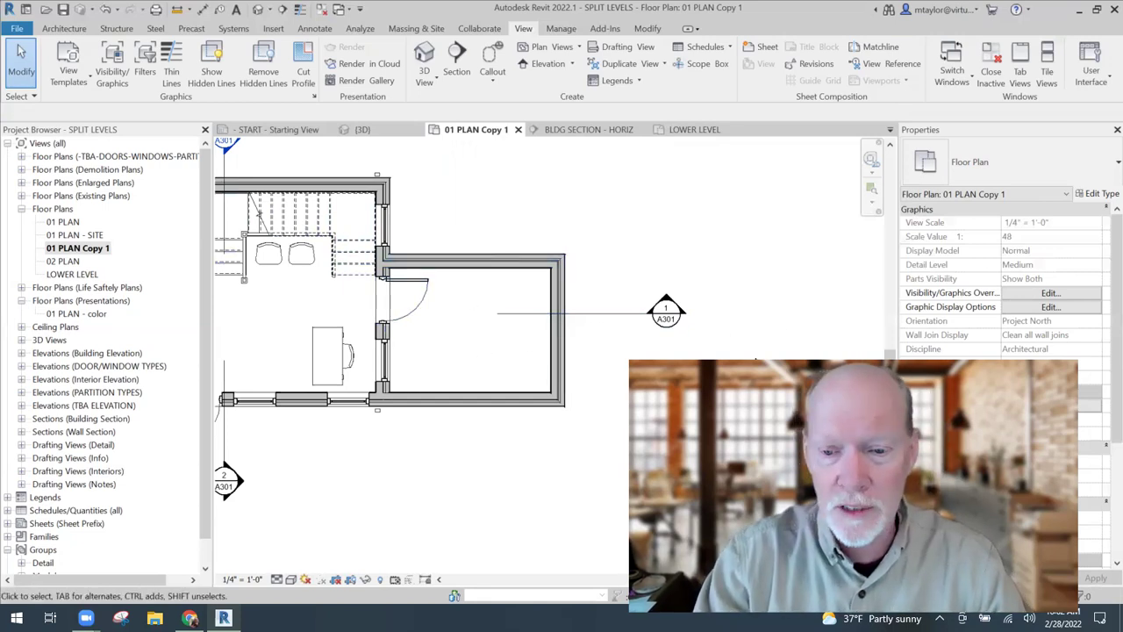
On LOWER LEVEL, add an 08 Double Hung window to the lower room's top wall, then return to the section
{"action": "left_click", "coordinate": [691, 128]}
{"action": "scroll", "coordinate": [439, 306], "scroll_direction": "up", "scroll_amount": 5}
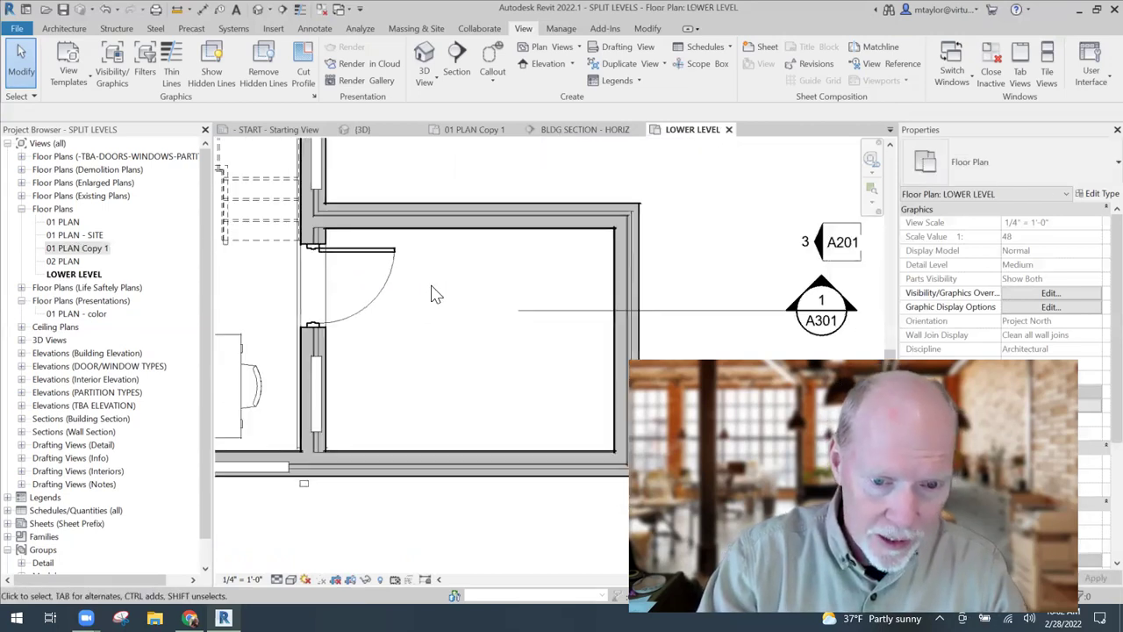
{"action": "scroll", "coordinate": [350, 198], "scroll_direction": "down", "scroll_amount": 2}
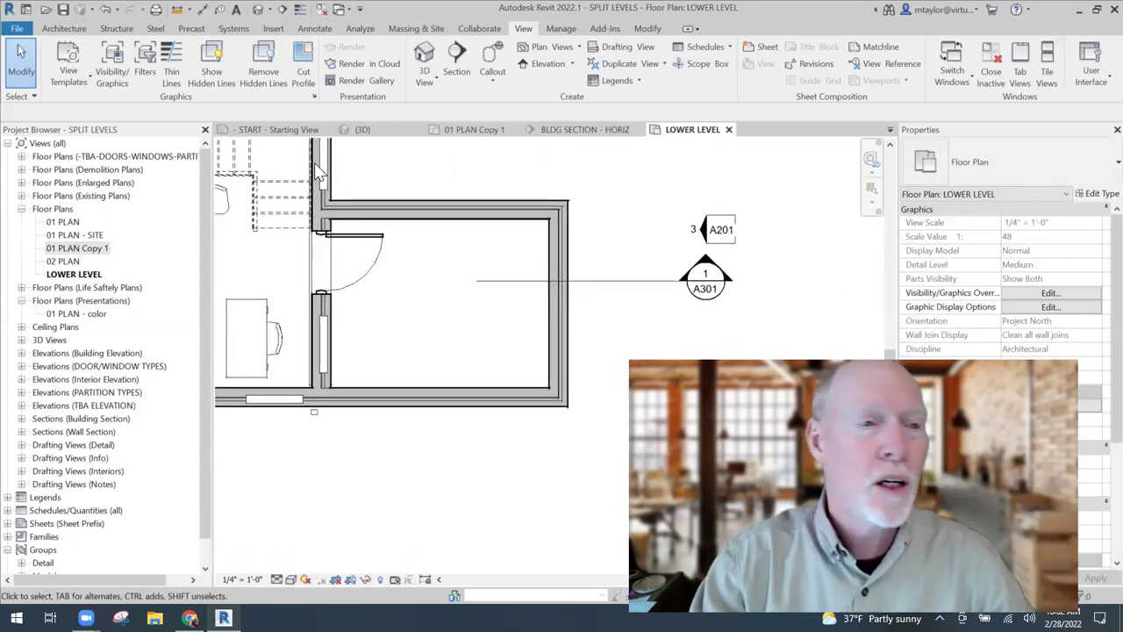
{"action": "key", "text": "w"}
{"action": "key", "text": "n"}
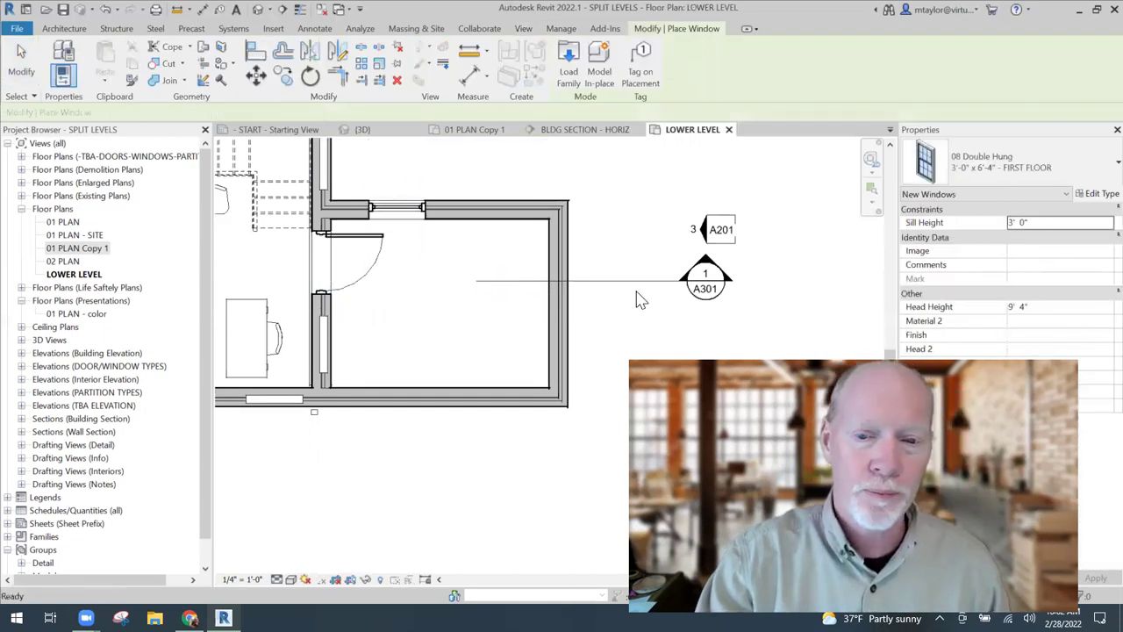
{"action": "key", "text": "Escape"}
{"action": "key", "text": "Escape"}
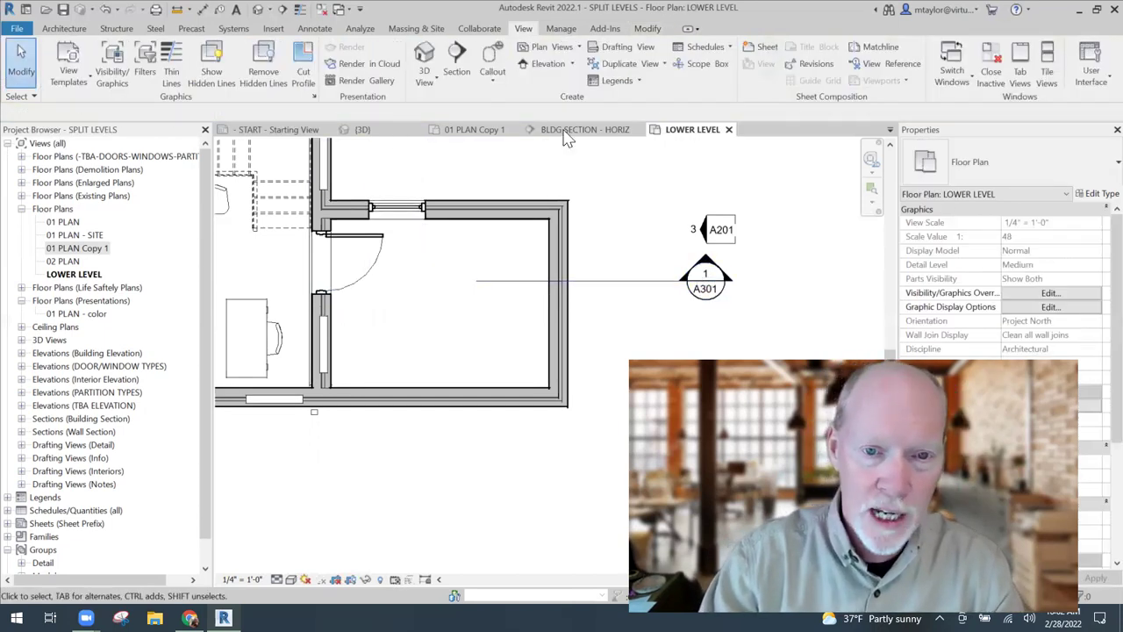
{"action": "key", "text": "ctrl+Tab"}
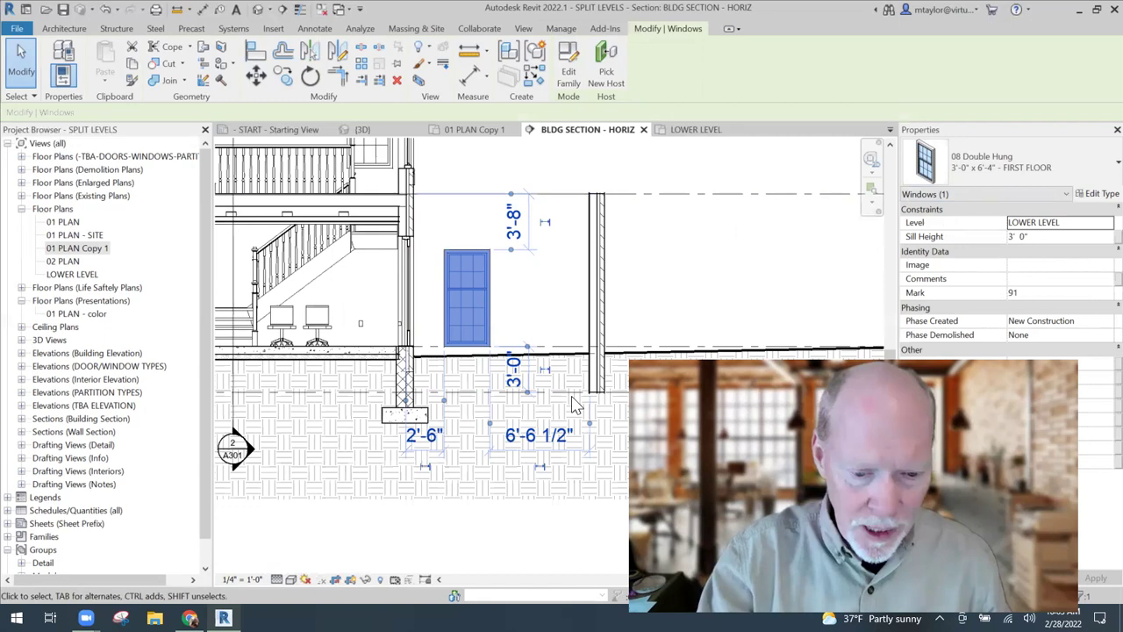
Hide the topography surfaces in the building section
{"action": "key", "text": "Escape"}
{"action": "left_click", "coordinate": [619, 365]}
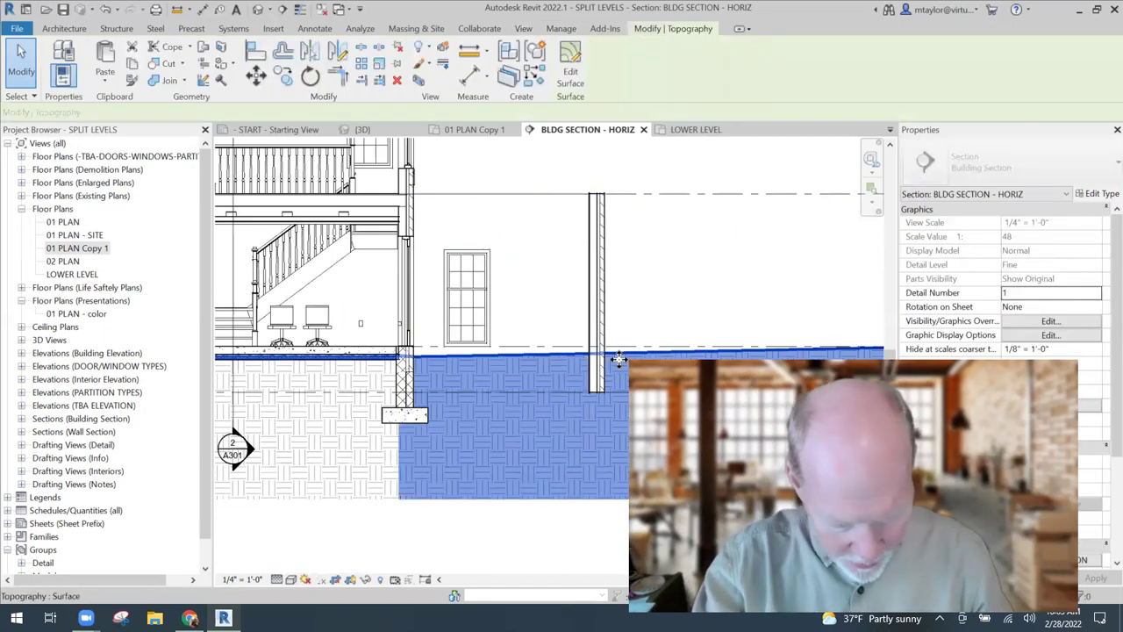
{"action": "key", "text": "e"}
{"action": "key", "text": "h"}
{"action": "key", "text": "Escape"}
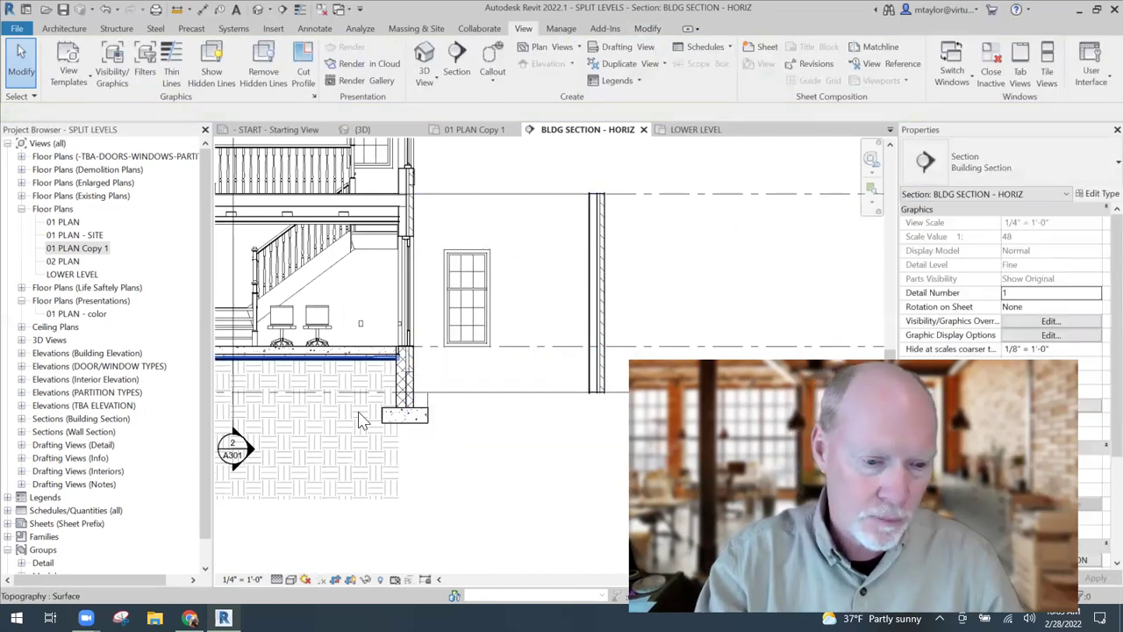
{"action": "left_click", "coordinate": [360, 422]}
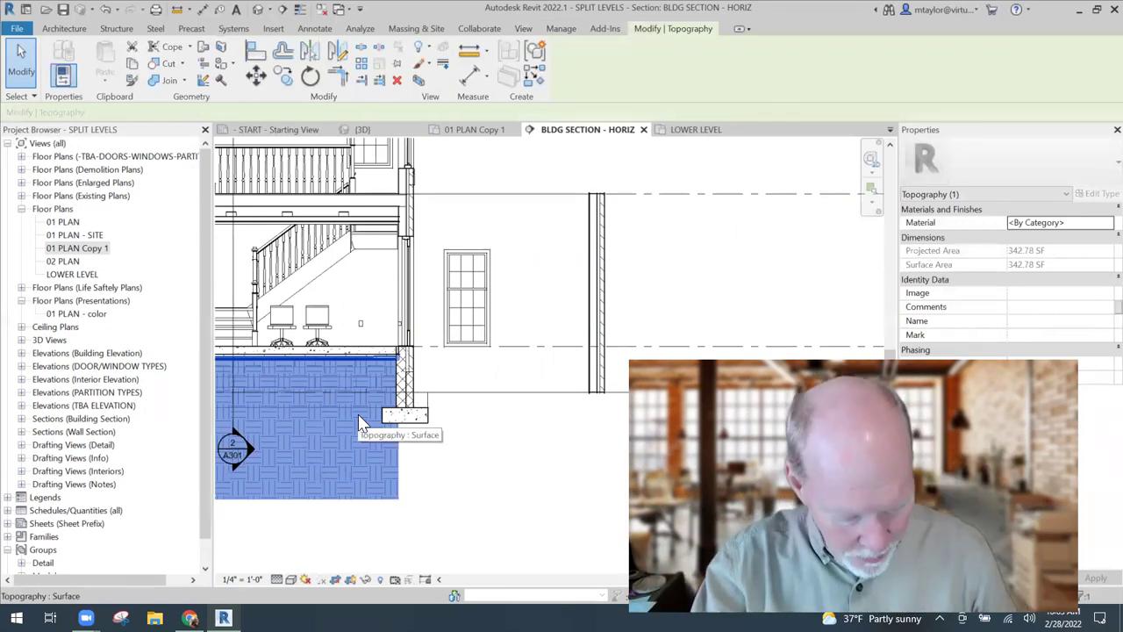
{"action": "key", "text": "Escape"}
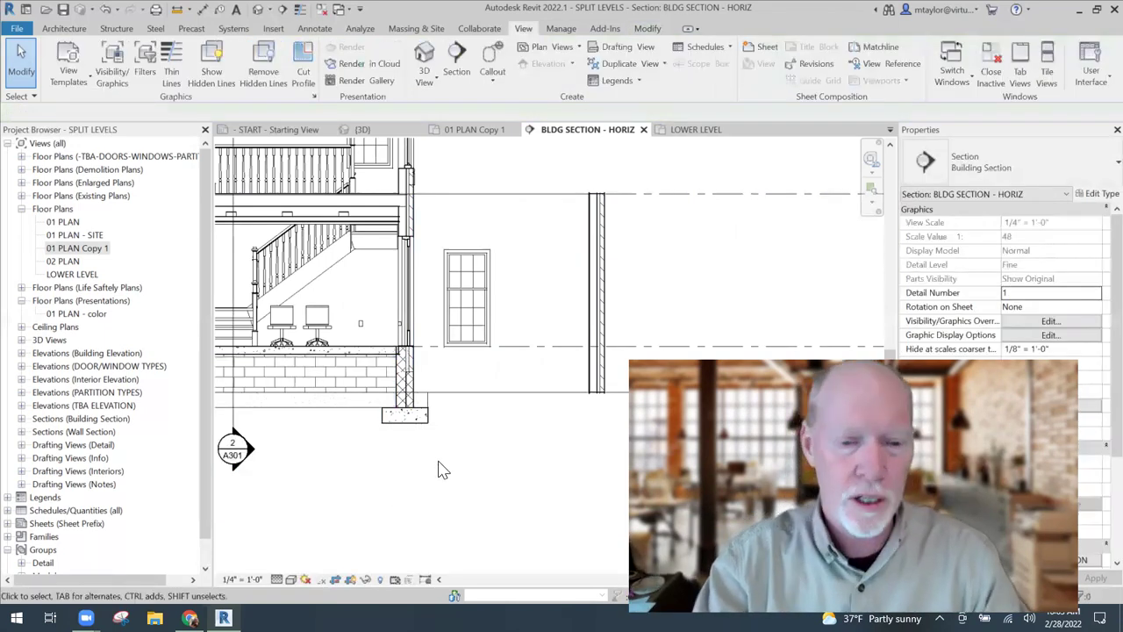
{"action": "scroll", "coordinate": [491, 465], "scroll_direction": "down", "scroll_amount": 2}
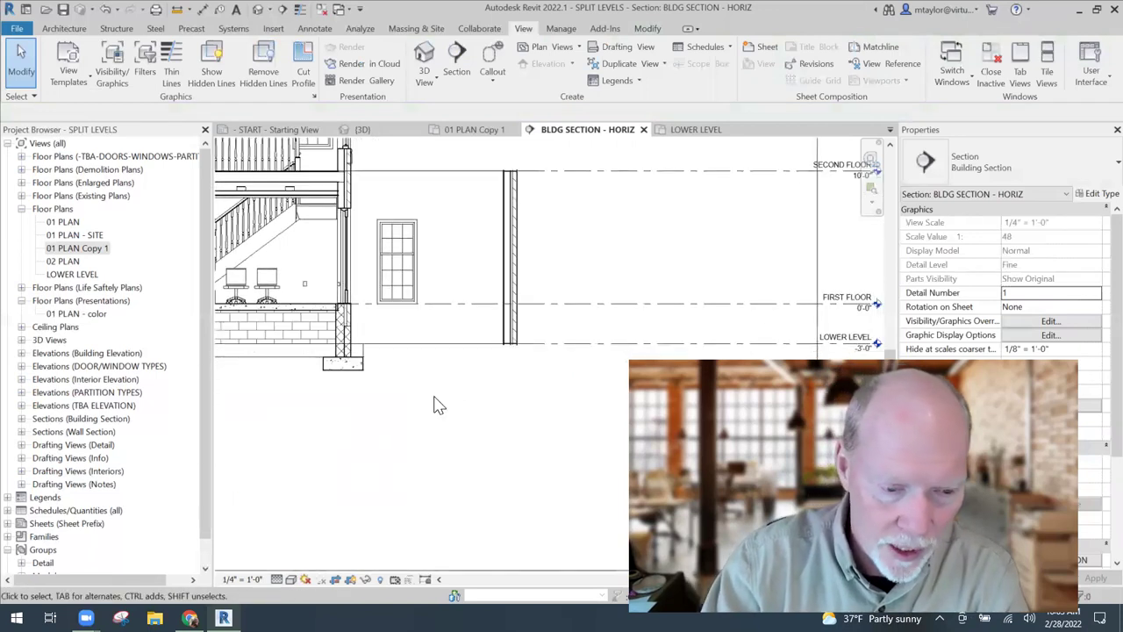
{"action": "scroll", "coordinate": [432, 401], "scroll_direction": "up", "scroll_amount": 1}
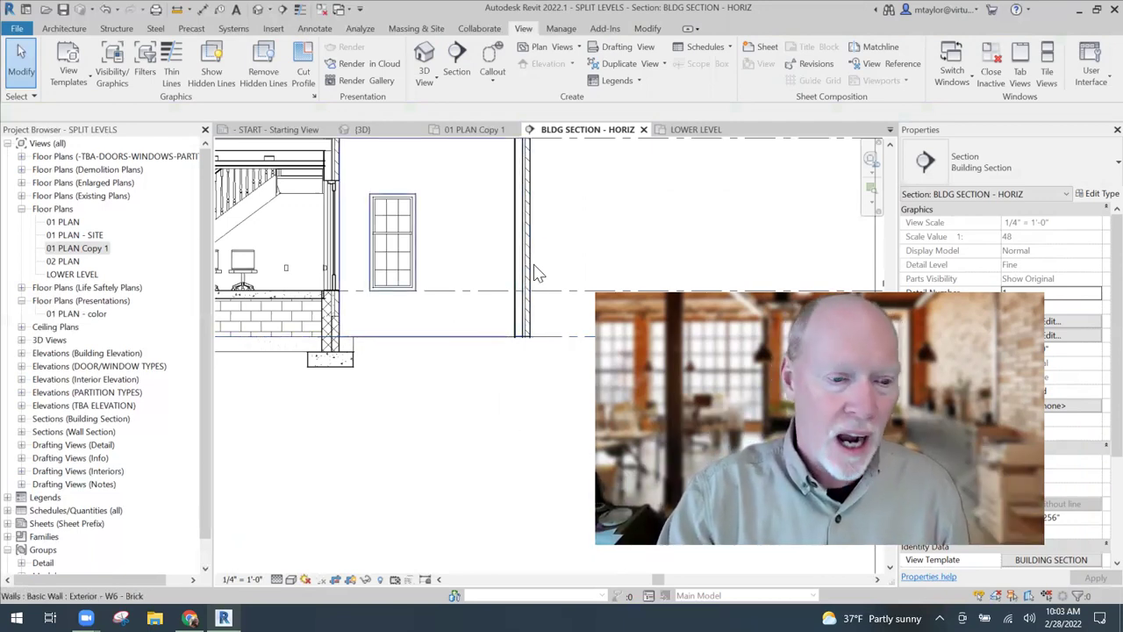
Add a 36" x 12" bearing footing like the existing one under the right brick wall
{"action": "left_click", "coordinate": [340, 372]}
{"action": "key", "text": "c"}
{"action": "key", "text": "s"}
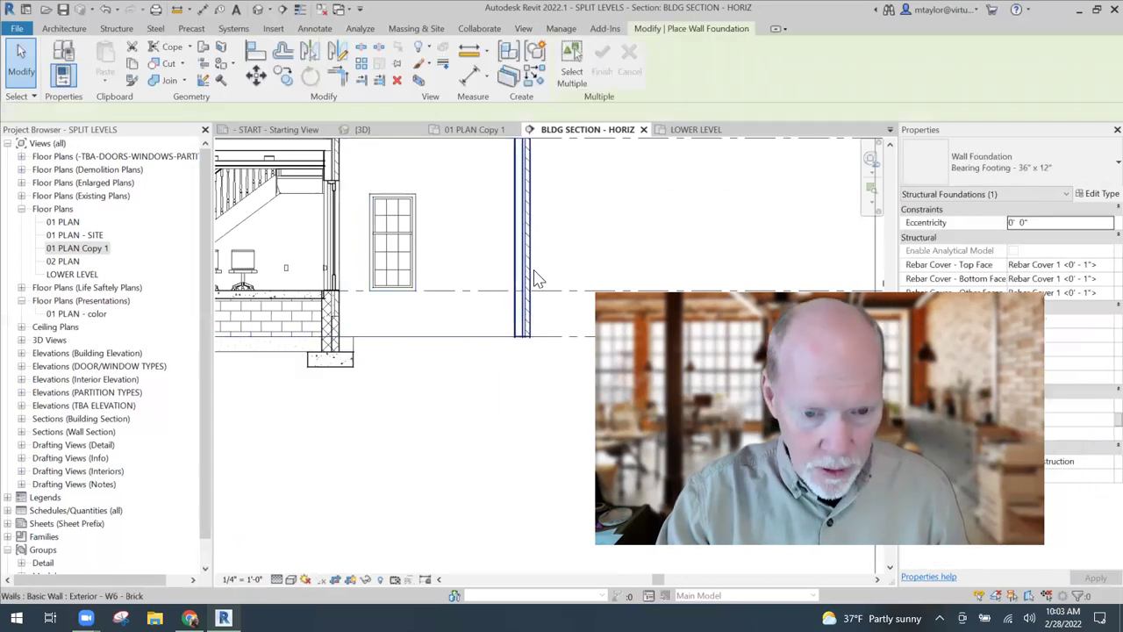
{"action": "left_click", "coordinate": [529, 277]}
{"action": "key", "text": "Escape"}
{"action": "key", "text": "Escape"}
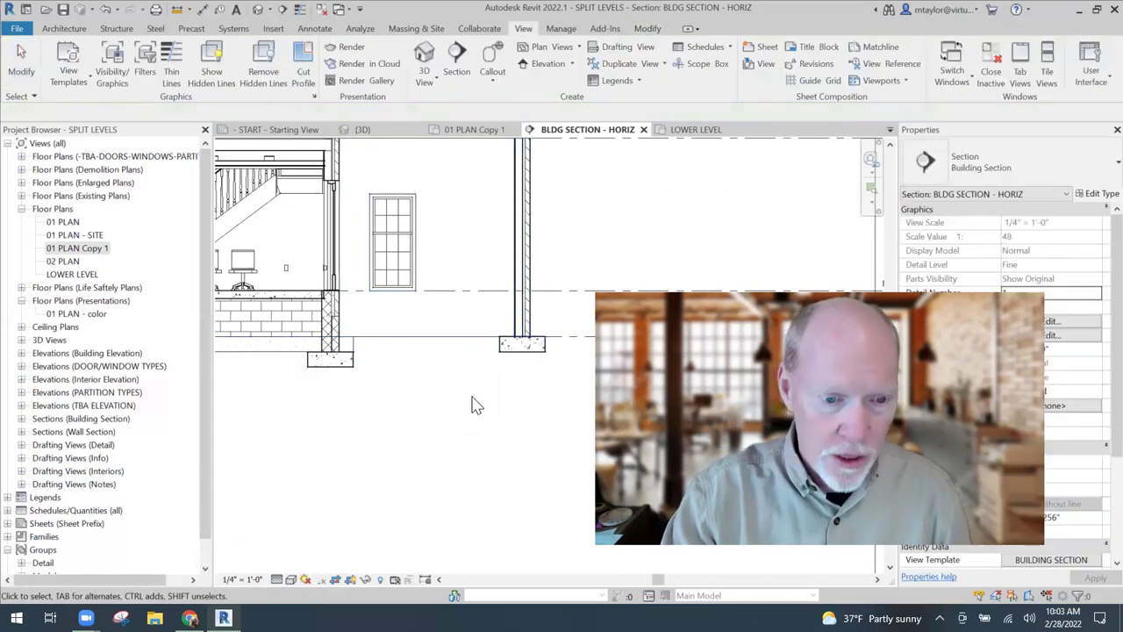
{"action": "scroll", "coordinate": [471, 401], "scroll_direction": "down", "scroll_amount": 2}
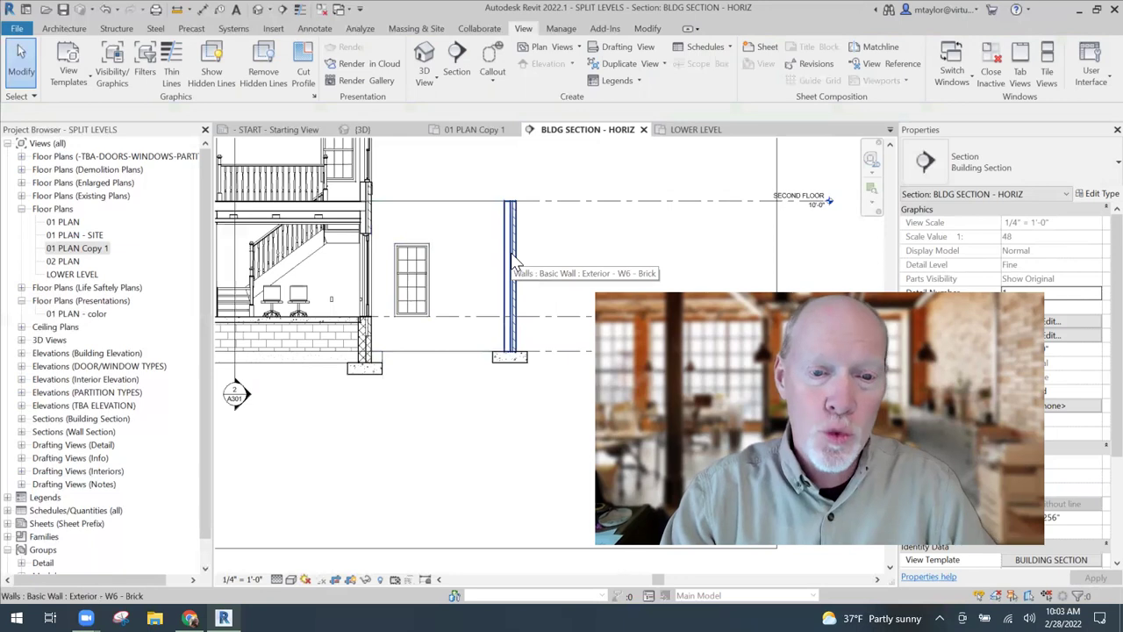
{"action": "left_click", "coordinate": [356, 130]}
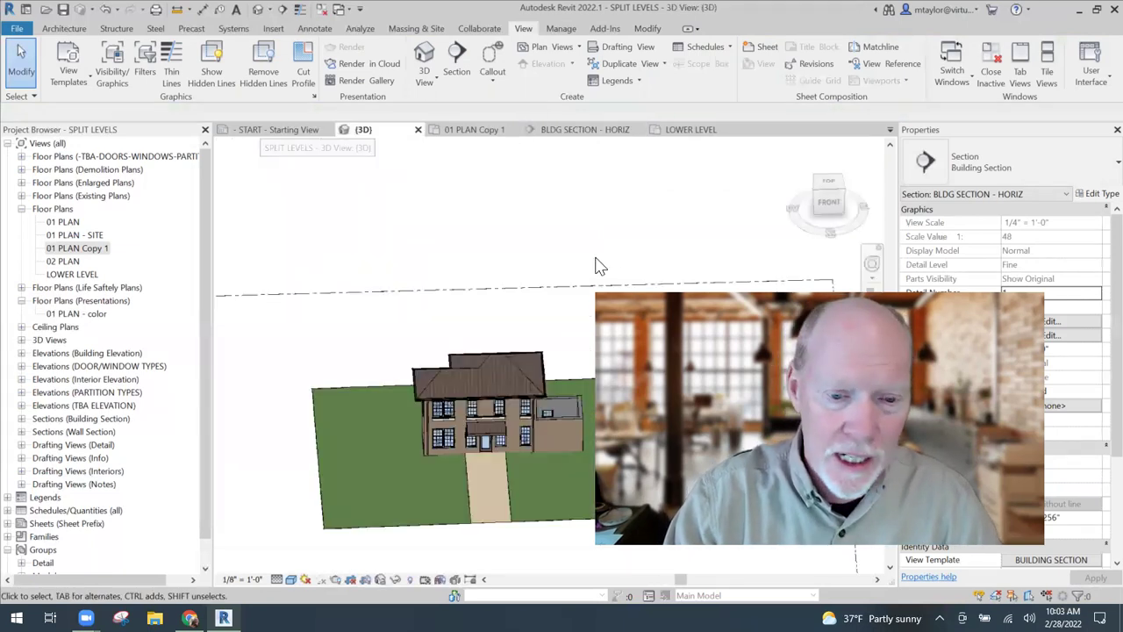
Orbit above the side wing and select its three brick walls
{"action": "scroll", "coordinate": [563, 422], "scroll_direction": "up", "scroll_amount": 3}
{"action": "middle_click_drag", "start_coordinate": [501, 456], "coordinate": [389, 481], "text": "shift"}
{"action": "middle_click_drag", "start_coordinate": [400, 412], "coordinate": [406, 227], "text": "shift"}
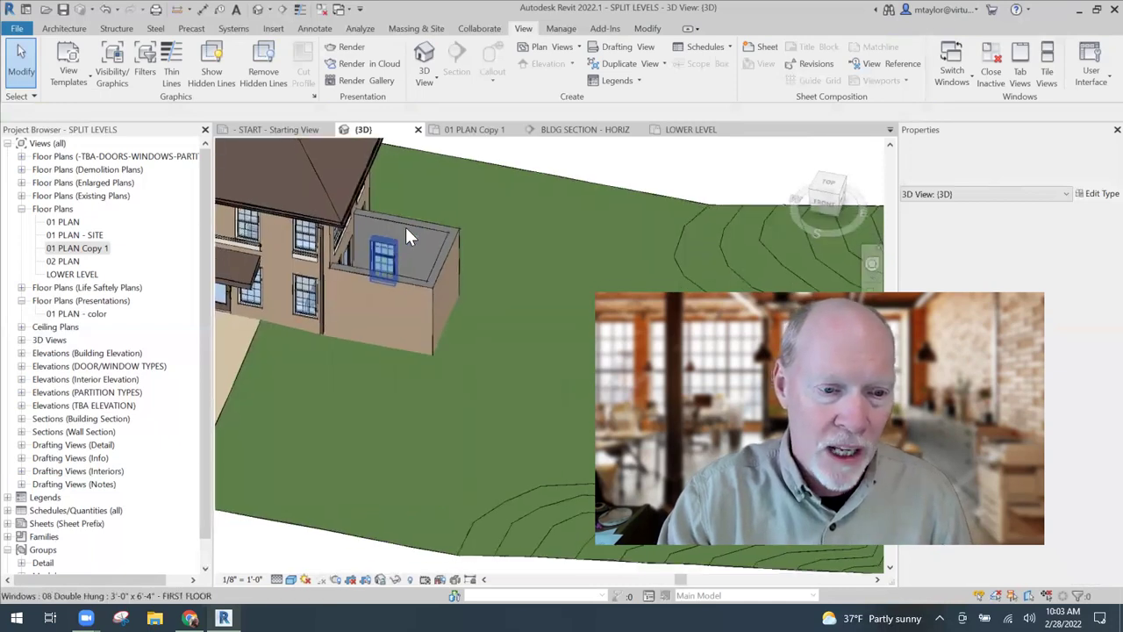
{"action": "scroll", "coordinate": [448, 205], "scroll_direction": "up", "scroll_amount": 2}
{"action": "left_click", "coordinate": [494, 274]}
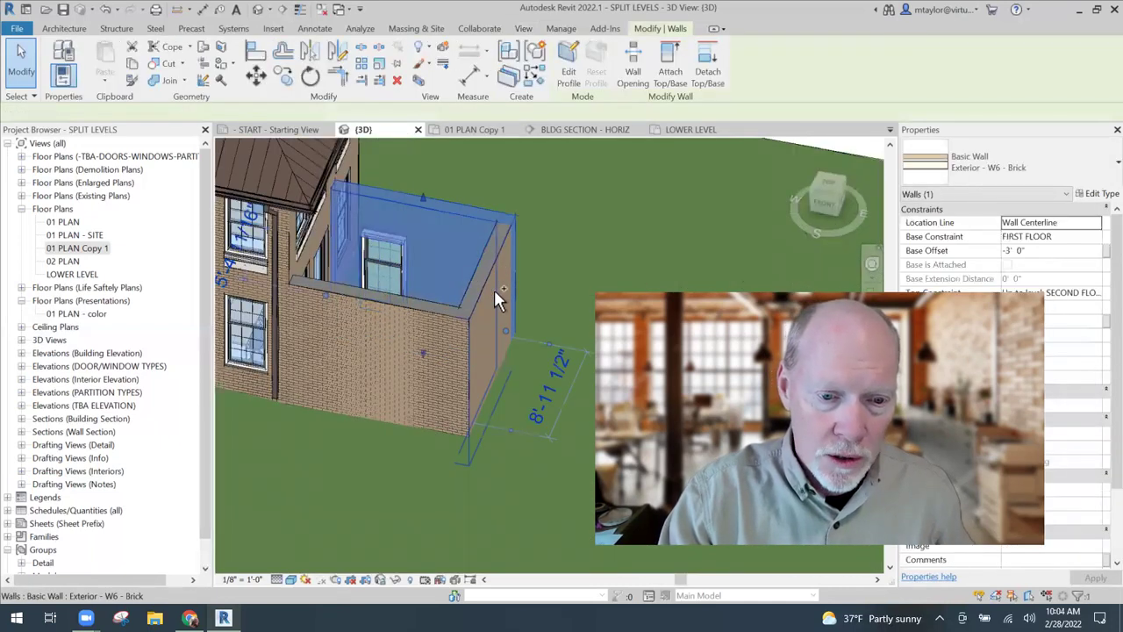
{"action": "left_click", "coordinate": [492, 292], "text": "ctrl"}
{"action": "left_click", "coordinate": [430, 317], "text": "ctrl"}
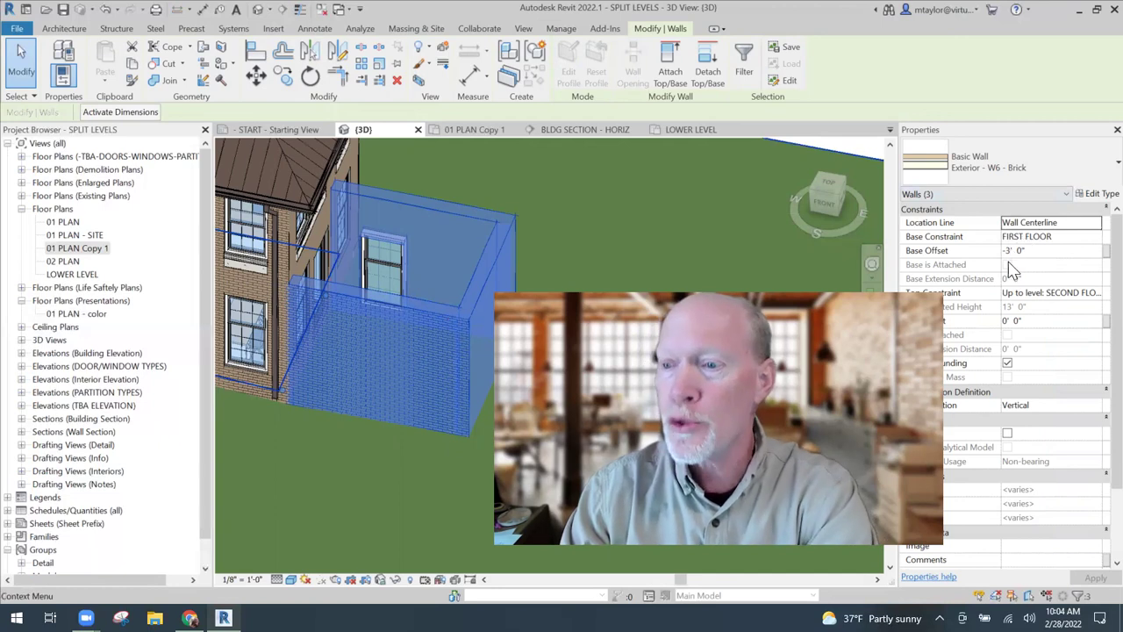
Give the walls Base Constraint LOWER LEVEL with a -2' 0" Base Offset
{"action": "left_click", "coordinate": [1094, 250]}
{"action": "double_click", "coordinate": [1094, 250]}
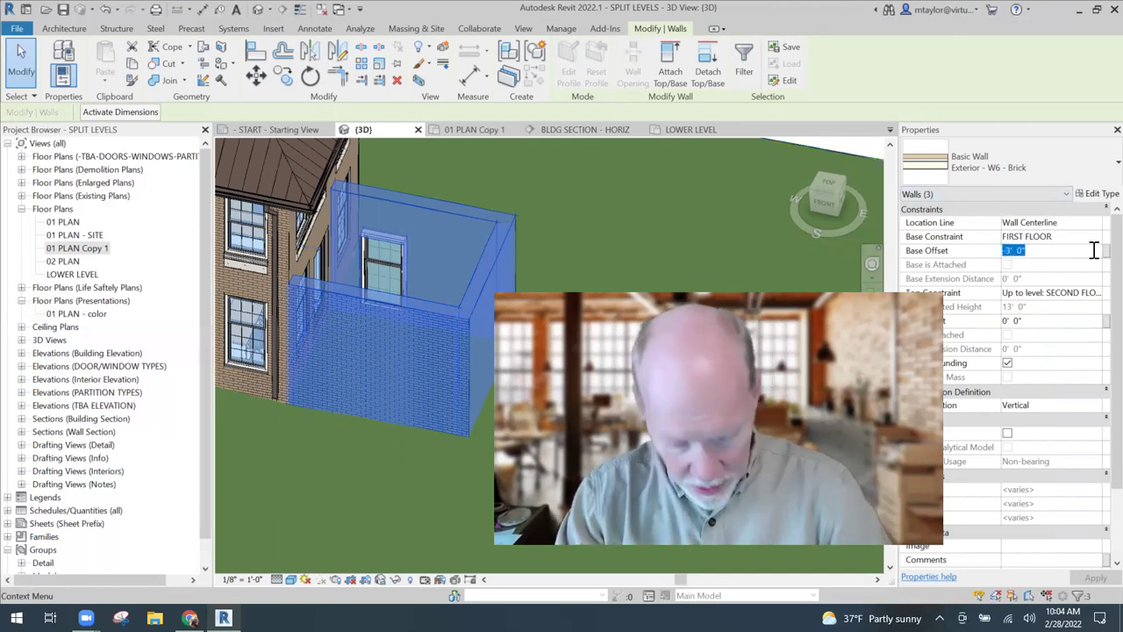
{"action": "type", "text": "-2"}
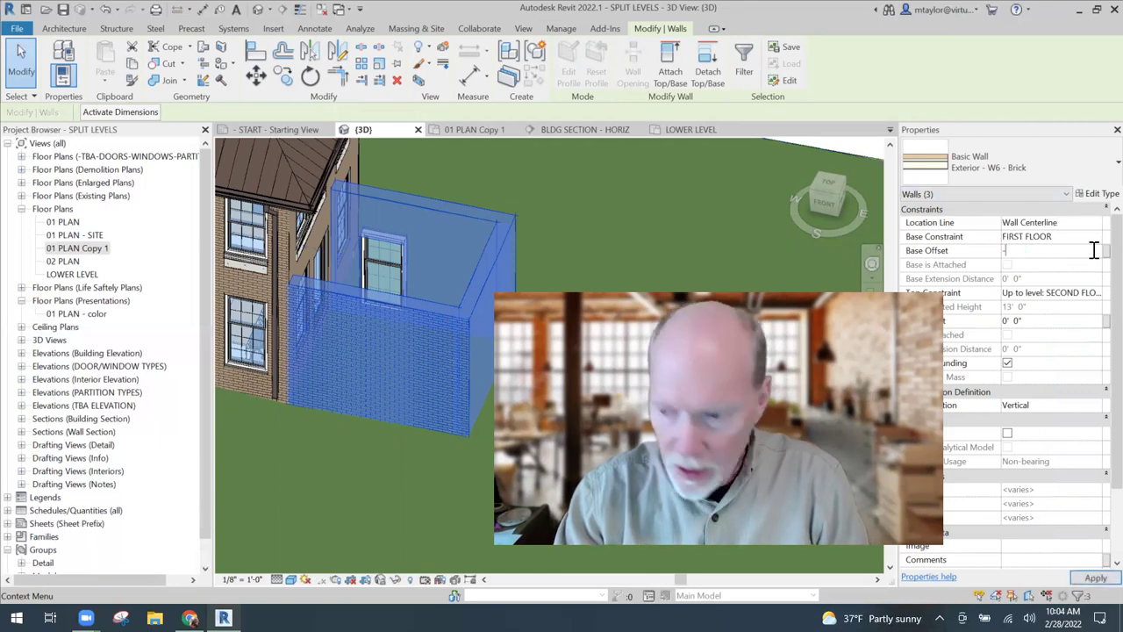
{"action": "left_click", "coordinate": [1051, 236]}
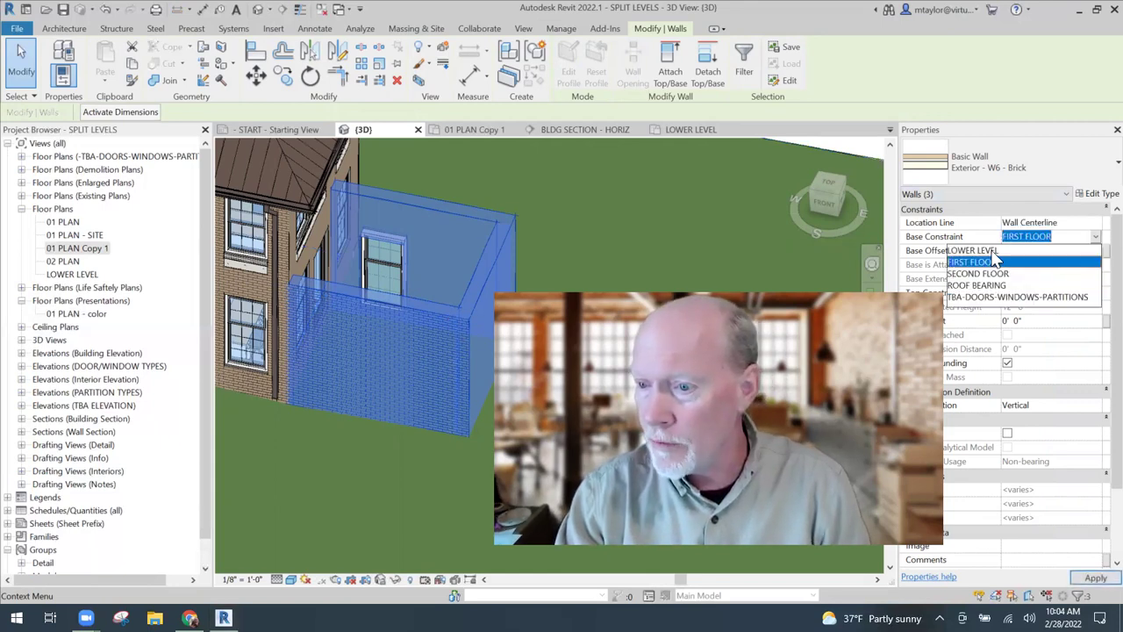
{"action": "left_click", "coordinate": [1005, 251]}
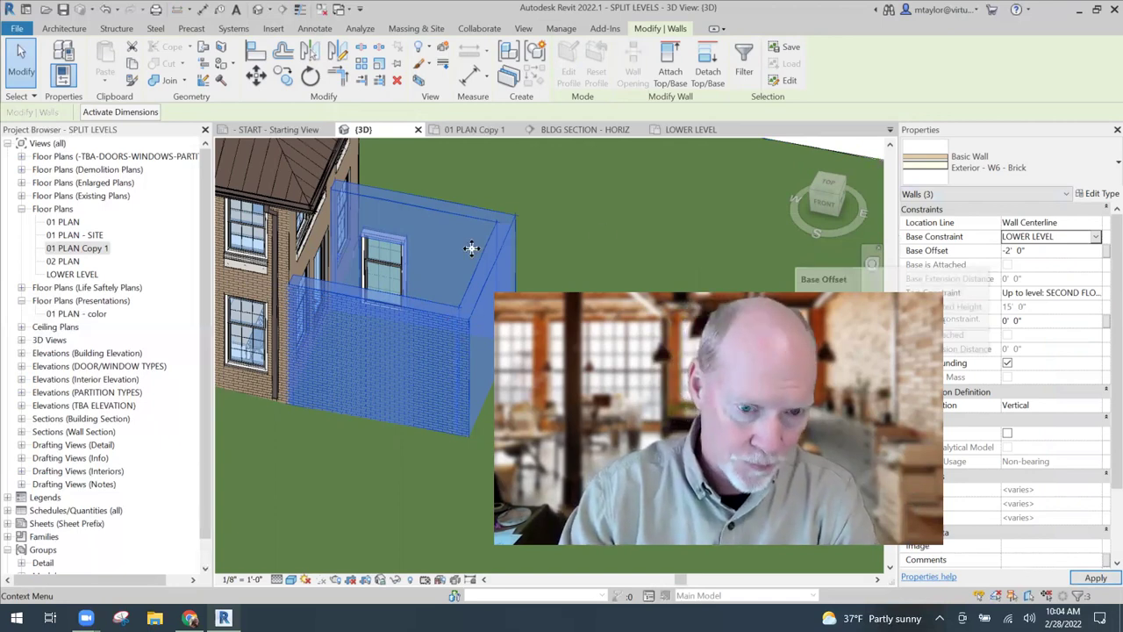
{"action": "left_click", "coordinate": [495, 145]}
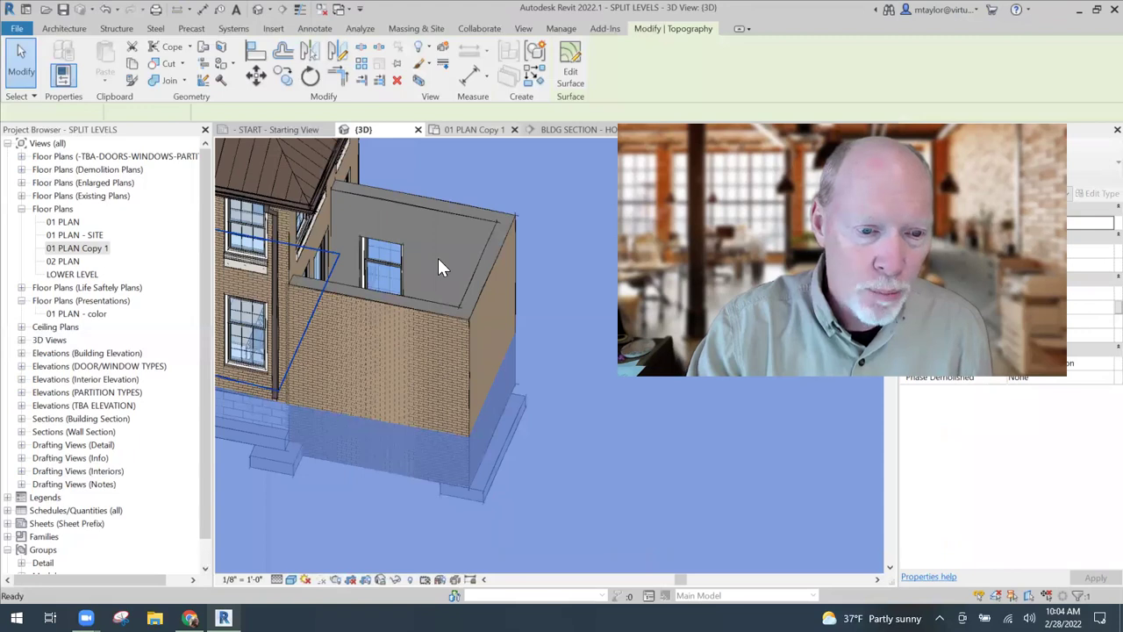
{"action": "key", "text": "ctrl+Tab"}
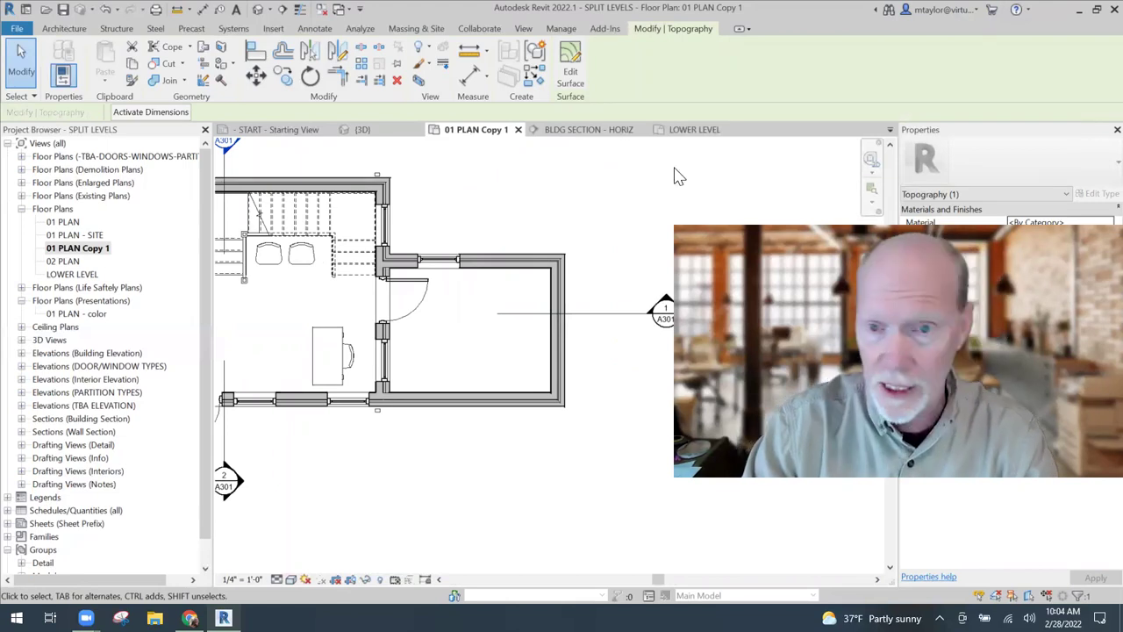
Show the LOWER LEVEL plan and select the new window in the top wall
{"action": "left_click", "coordinate": [688, 130]}
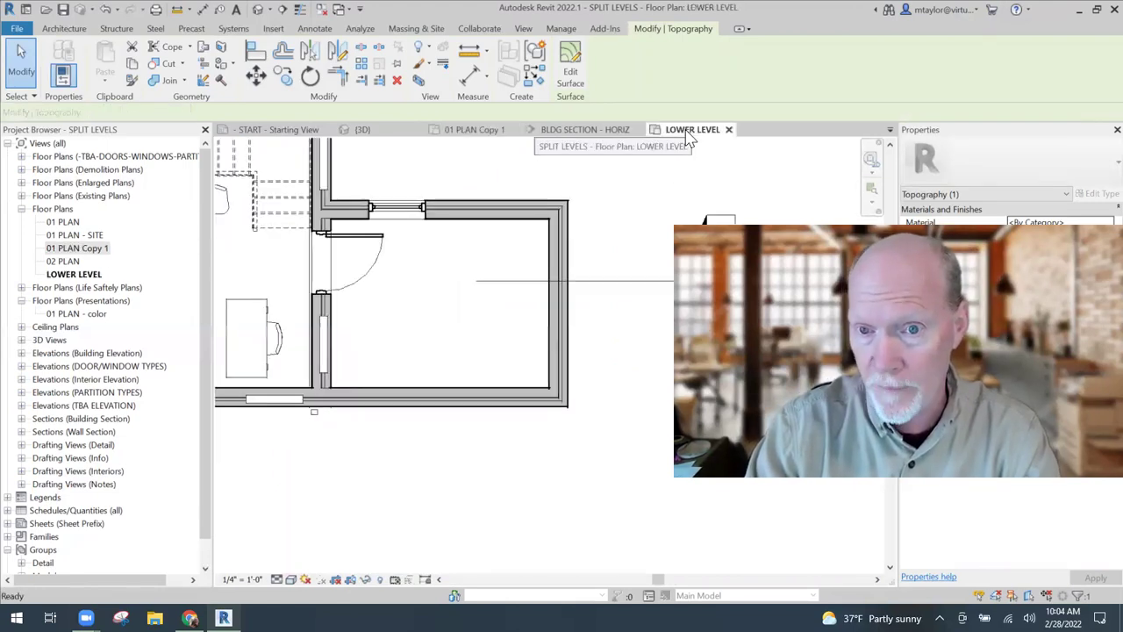
{"action": "scroll", "coordinate": [386, 202], "scroll_direction": "up", "scroll_amount": 2}
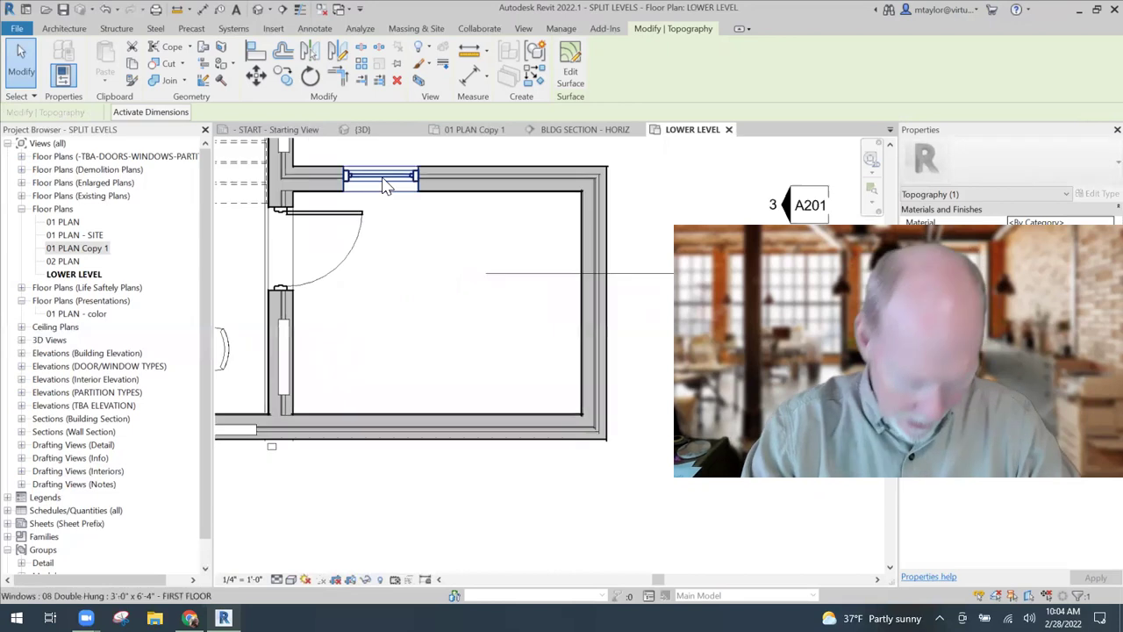
{"action": "left_click", "coordinate": [386, 180]}
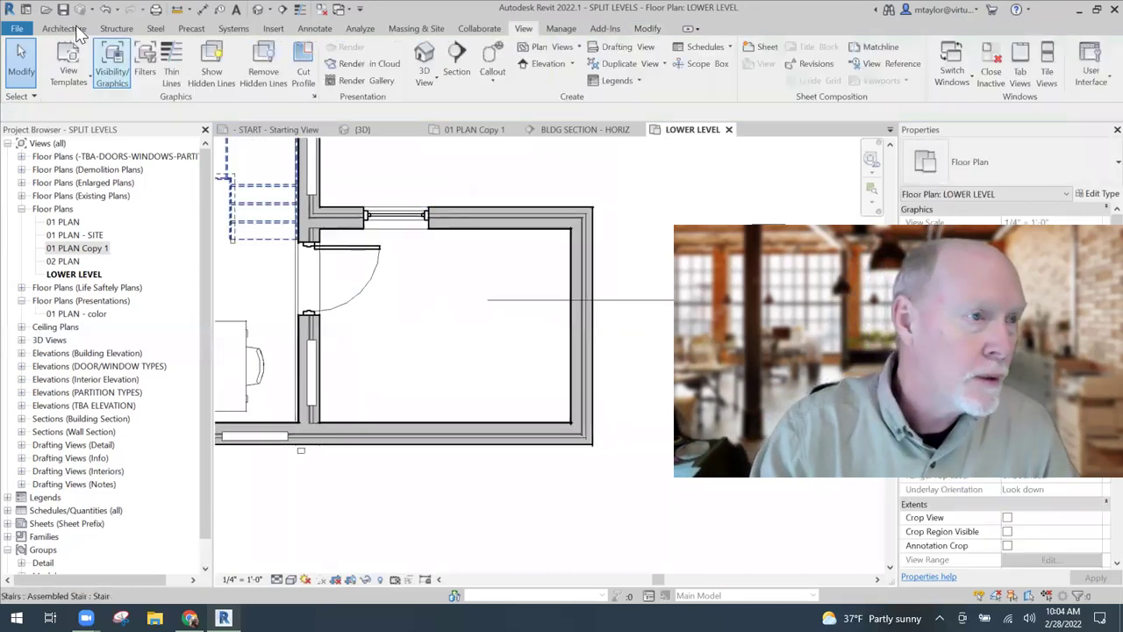
Sketch a rectangular 6" Concrete Slab floor boundary around the lower room at 0 offset
{"action": "left_click", "coordinate": [322, 61]}
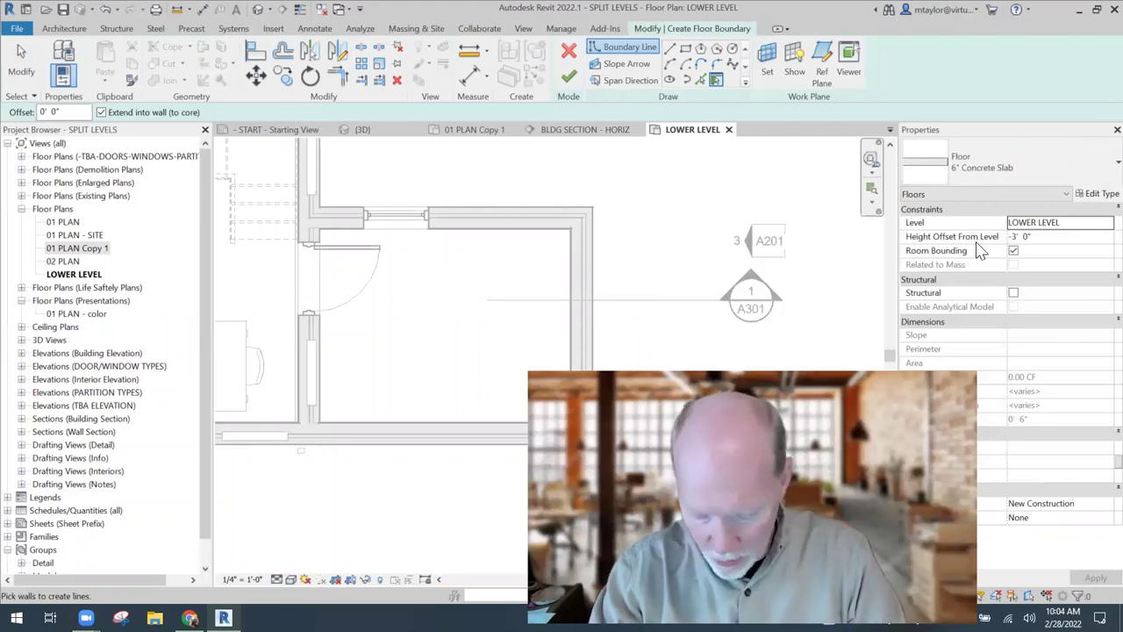
{"action": "left_click", "coordinate": [1036, 236]}
{"action": "type", "text": "0"}
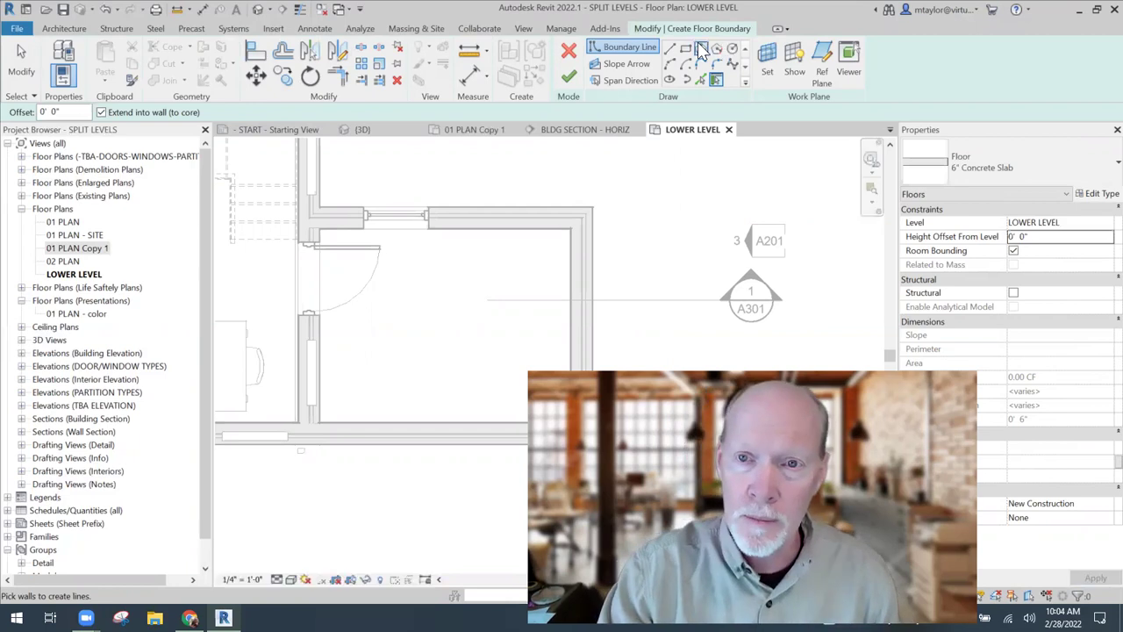
{"action": "key", "text": "Escape"}
{"action": "left_click", "coordinate": [325, 230]}
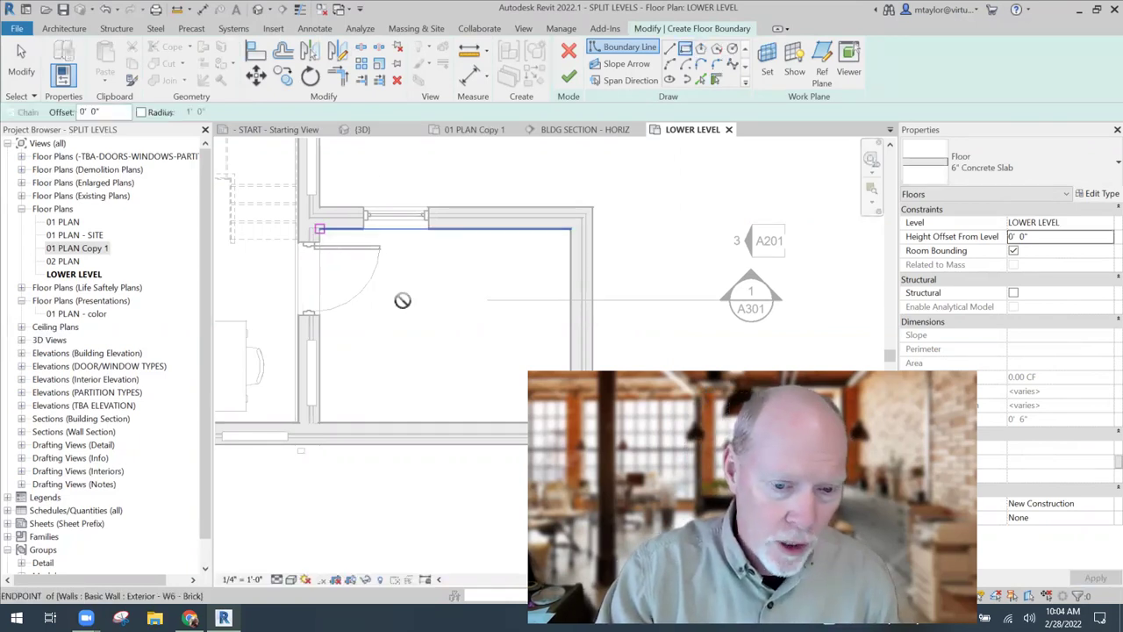
{"action": "middle_click_drag", "start_coordinate": [472, 338], "coordinate": [408, 277]}
{"action": "left_click", "coordinate": [507, 360]}
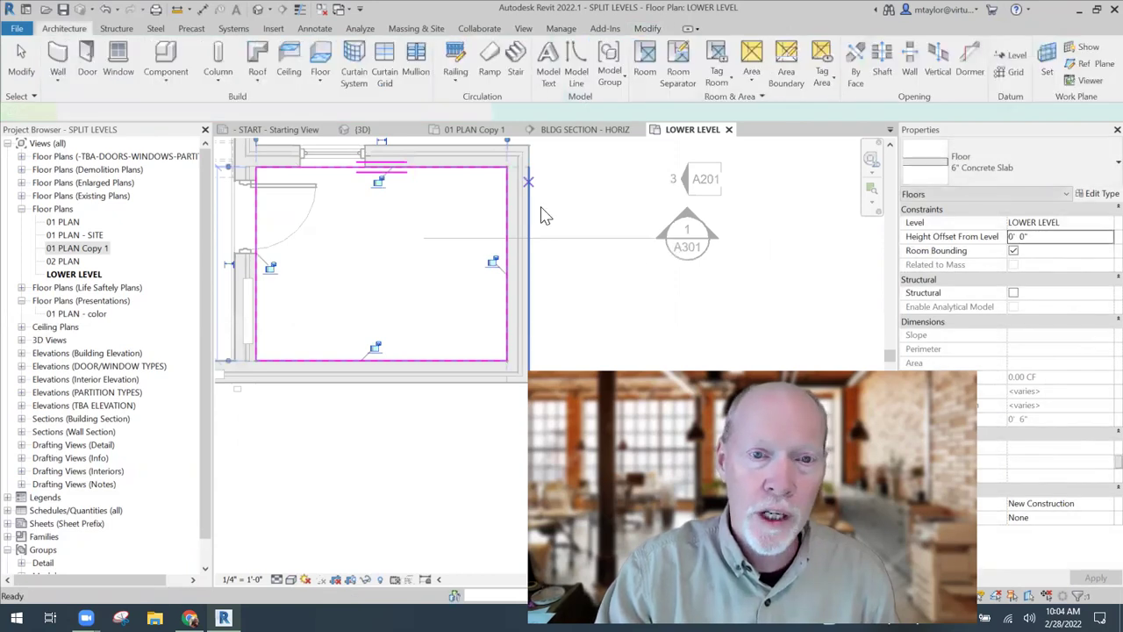
Check the new floor in BLDG SECTION - HORIZ, then return to the LOWER LEVEL plan
{"action": "key", "text": "Escape"}
{"action": "key", "text": "ctrl+Tab"}
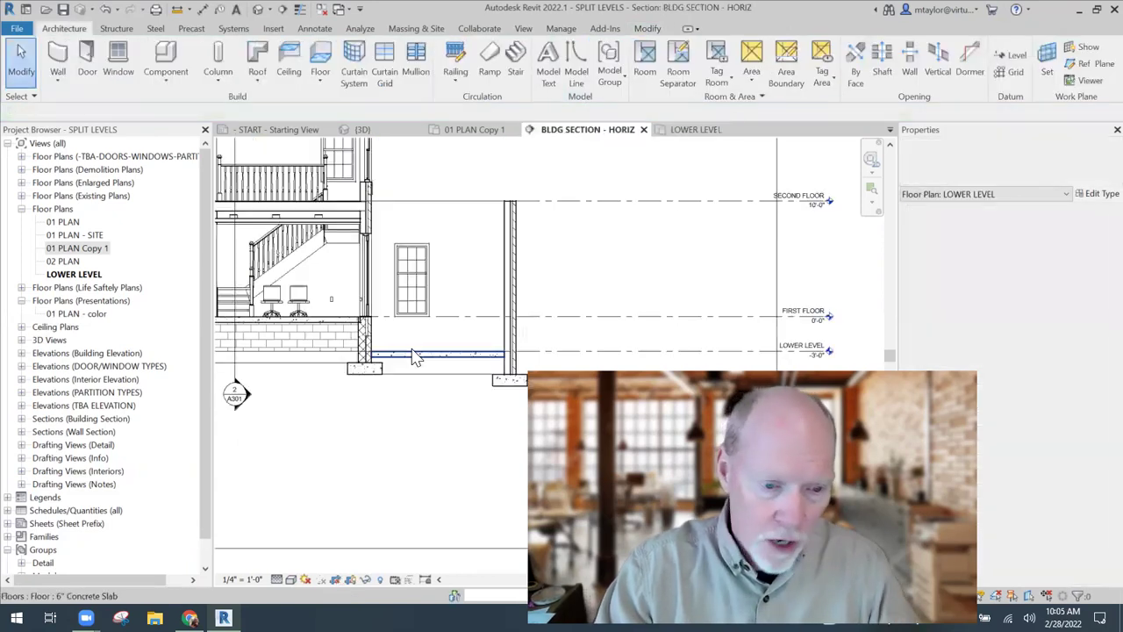
{"action": "scroll", "coordinate": [412, 381], "scroll_direction": "up", "scroll_amount": 3}
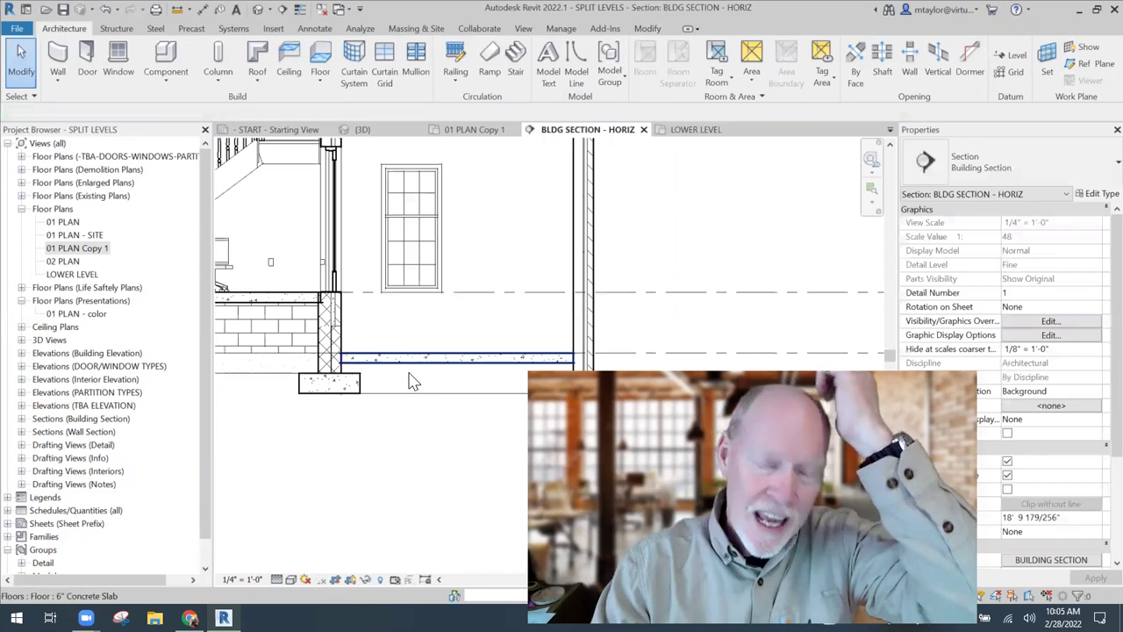
{"action": "left_click", "coordinate": [695, 130]}
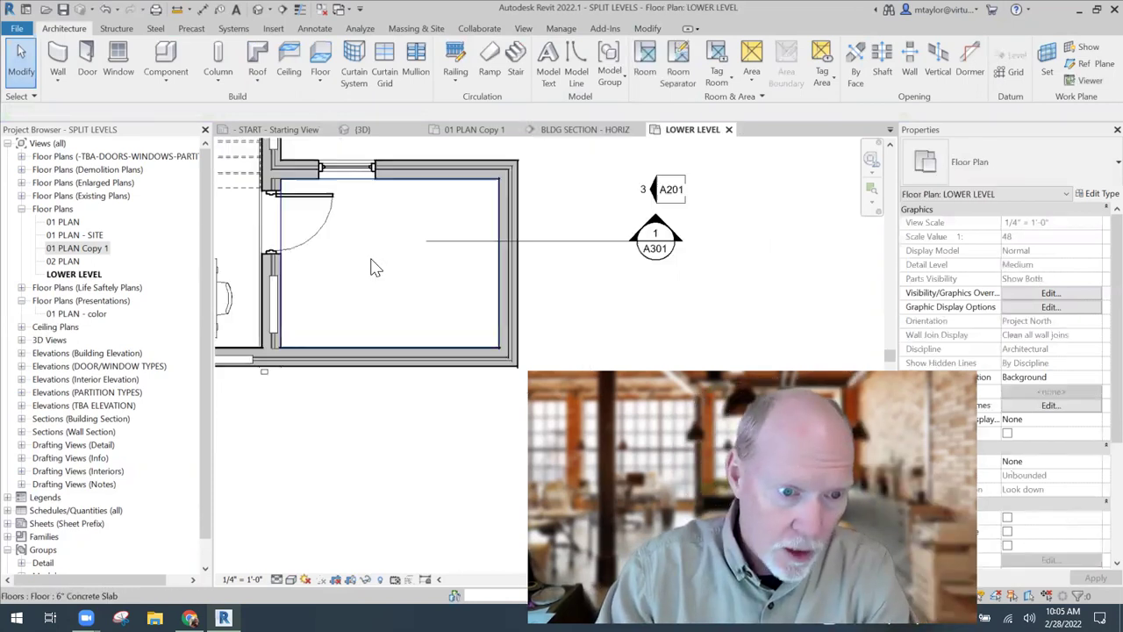
Place another Typical Student Desk in the lower room using Create Similar (CS)
{"action": "scroll", "coordinate": [312, 303], "scroll_direction": "down", "scroll_amount": 3}
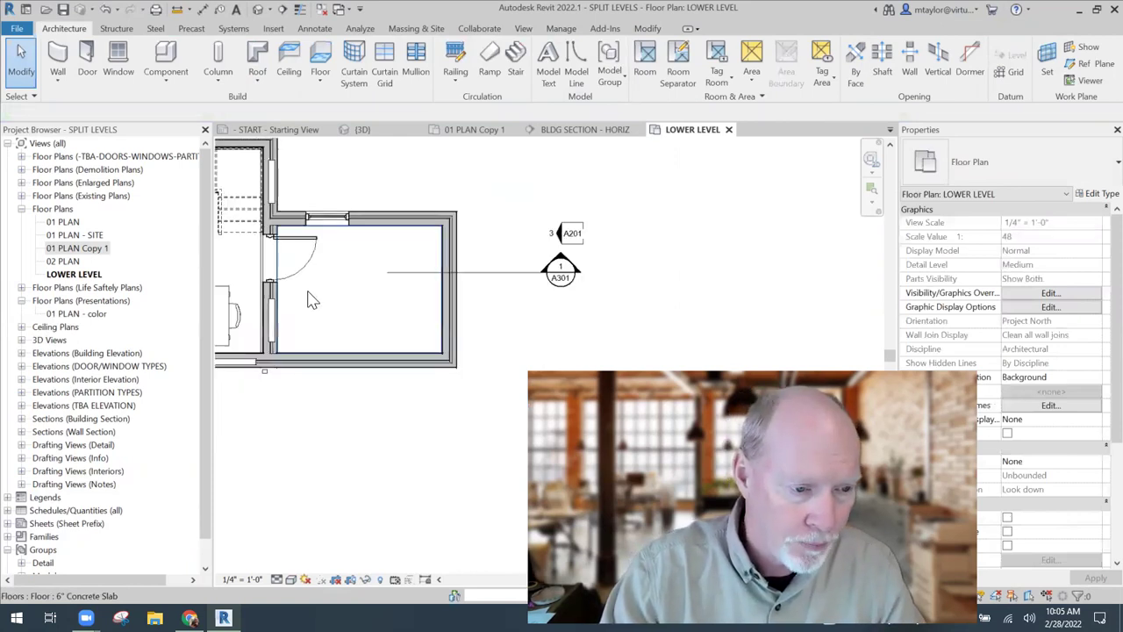
{"action": "left_click", "coordinate": [281, 309]}
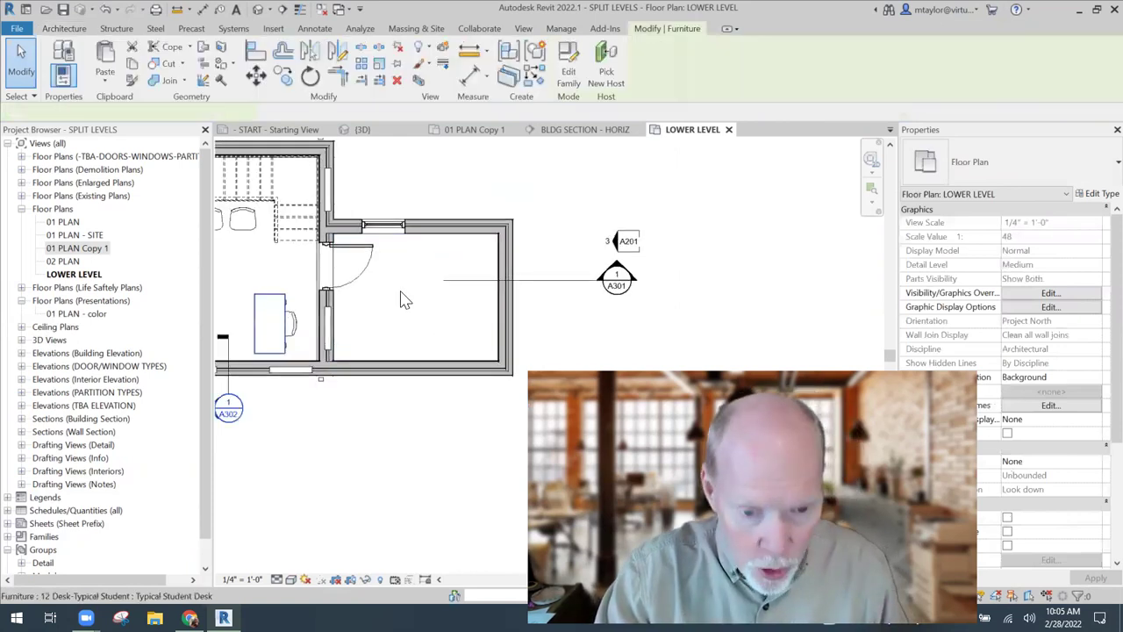
{"action": "key", "text": "c"}
{"action": "key", "text": "s"}
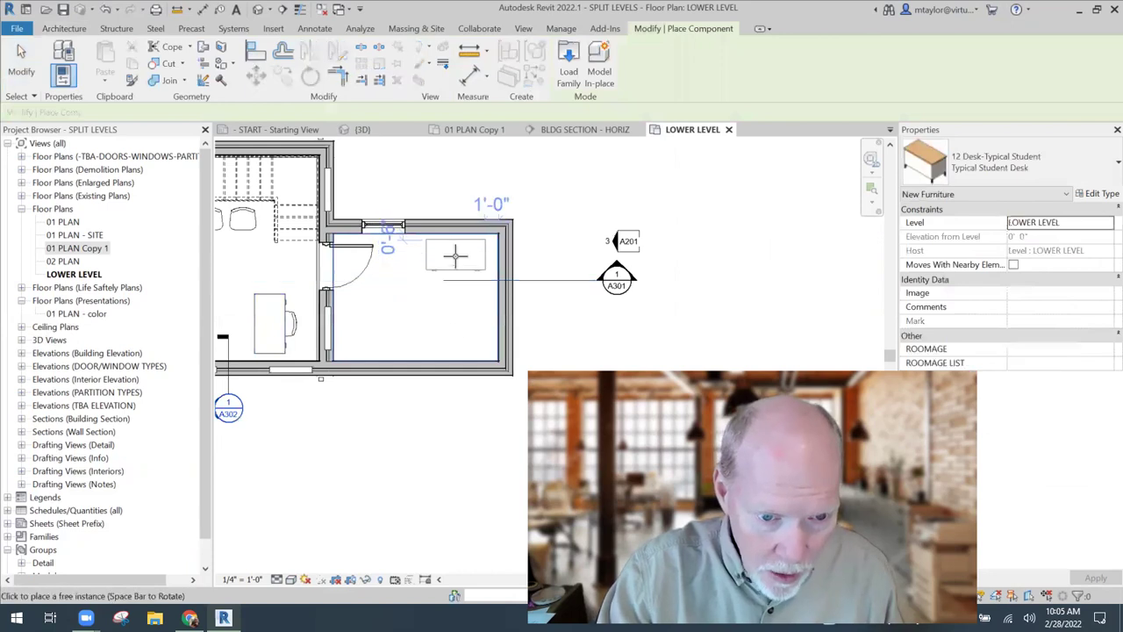
{"action": "key", "text": "Escape"}
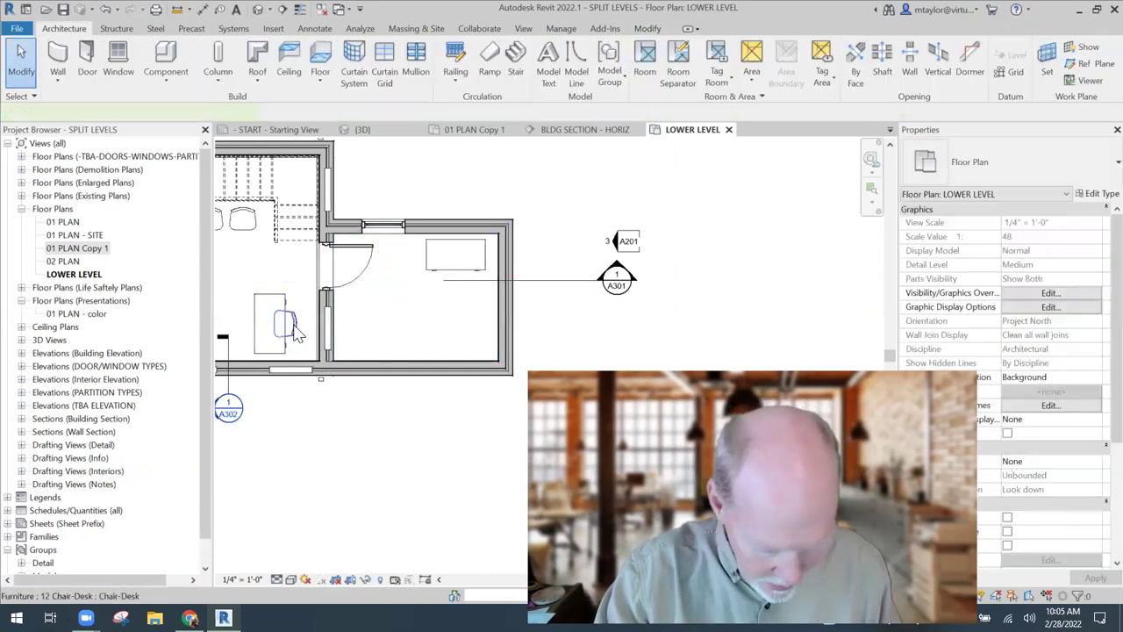
Place a matching Chair-Desk at the new desk with Create Similar (CS)
{"action": "left_click", "coordinate": [289, 329]}
{"action": "key", "text": "c"}
{"action": "key", "text": "s"}
{"action": "scroll", "coordinate": [456, 278], "scroll_direction": "up", "scroll_amount": 2}
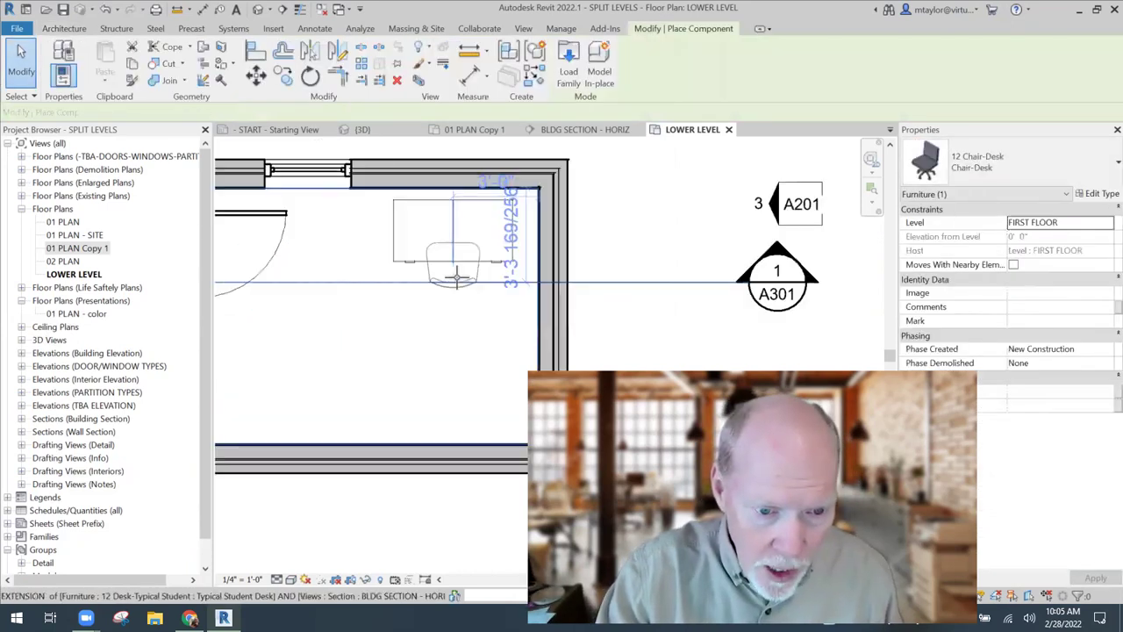
{"action": "scroll", "coordinate": [462, 284], "scroll_direction": "up", "scroll_amount": 1}
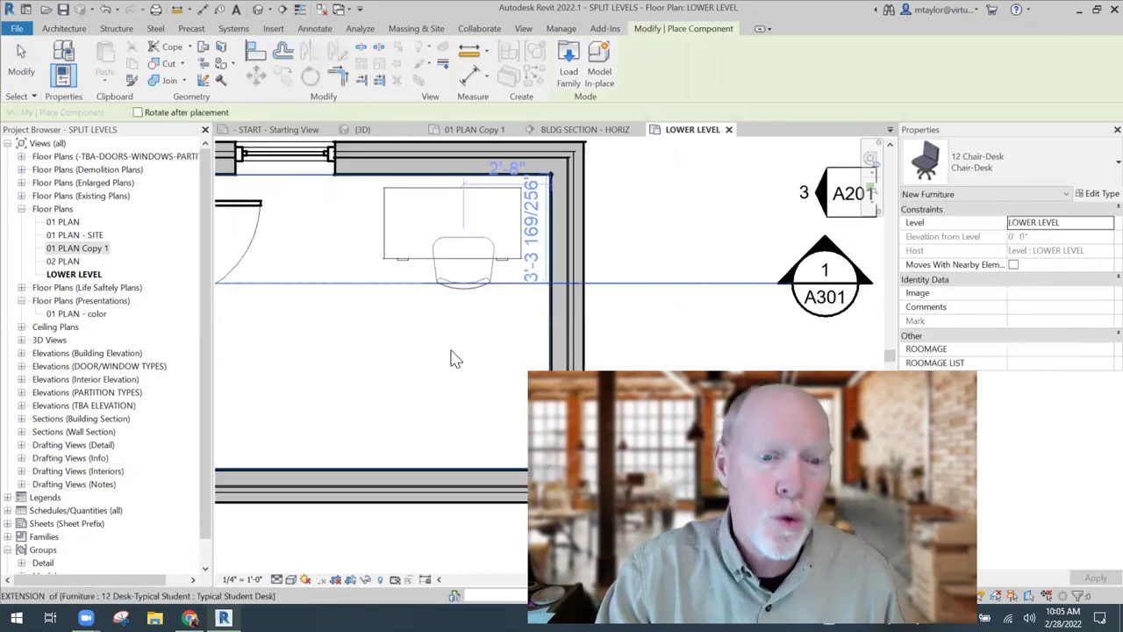
{"action": "key", "text": "Escape"}
{"action": "key", "text": "Escape"}
{"action": "scroll", "coordinate": [451, 361], "scroll_direction": "down", "scroll_amount": 4}
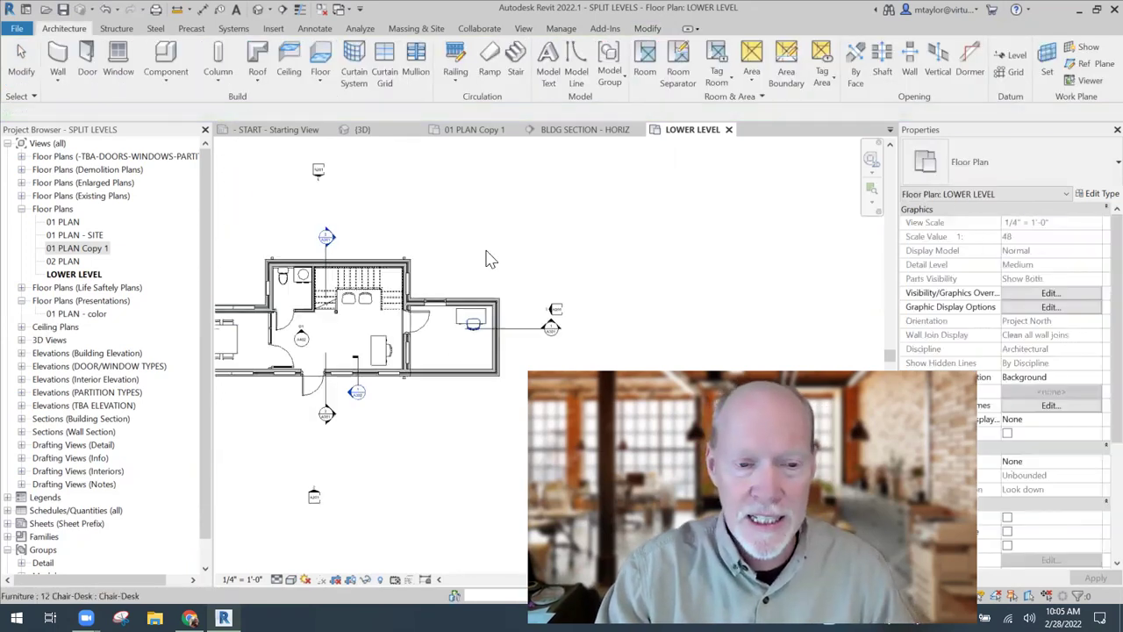
{"action": "scroll", "coordinate": [465, 239], "scroll_direction": "down", "scroll_amount": 1}
Zoom BLDG SECTION - HORIZ to the lower room's desk and chair on the slab
{"action": "left_click", "coordinate": [574, 130]}
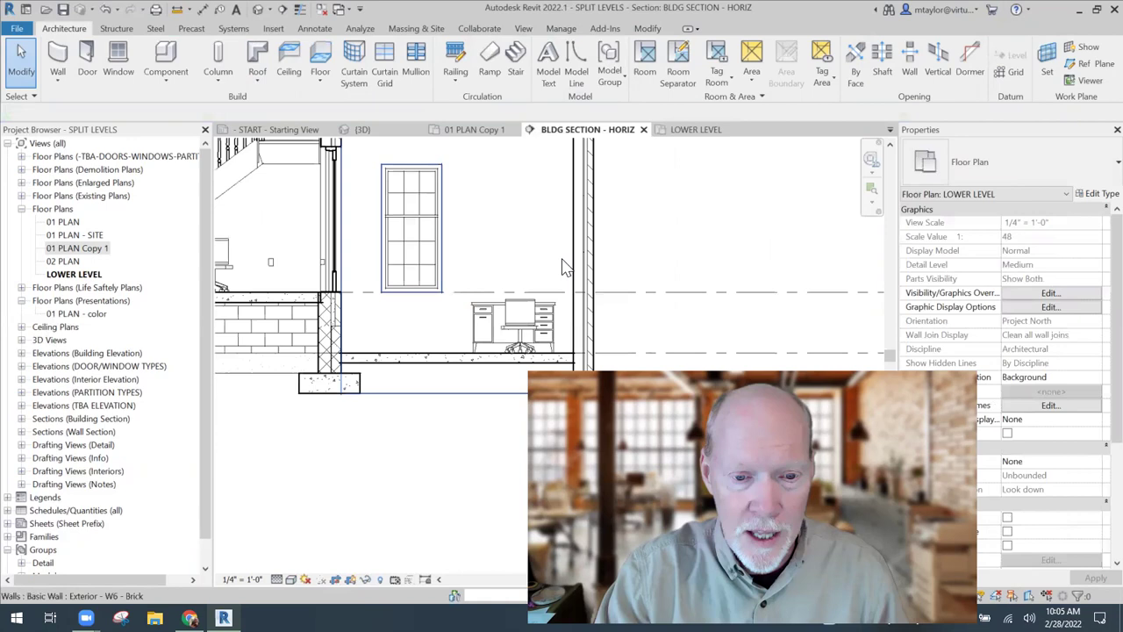
{"action": "scroll", "coordinate": [443, 394], "scroll_direction": "up", "scroll_amount": 2}
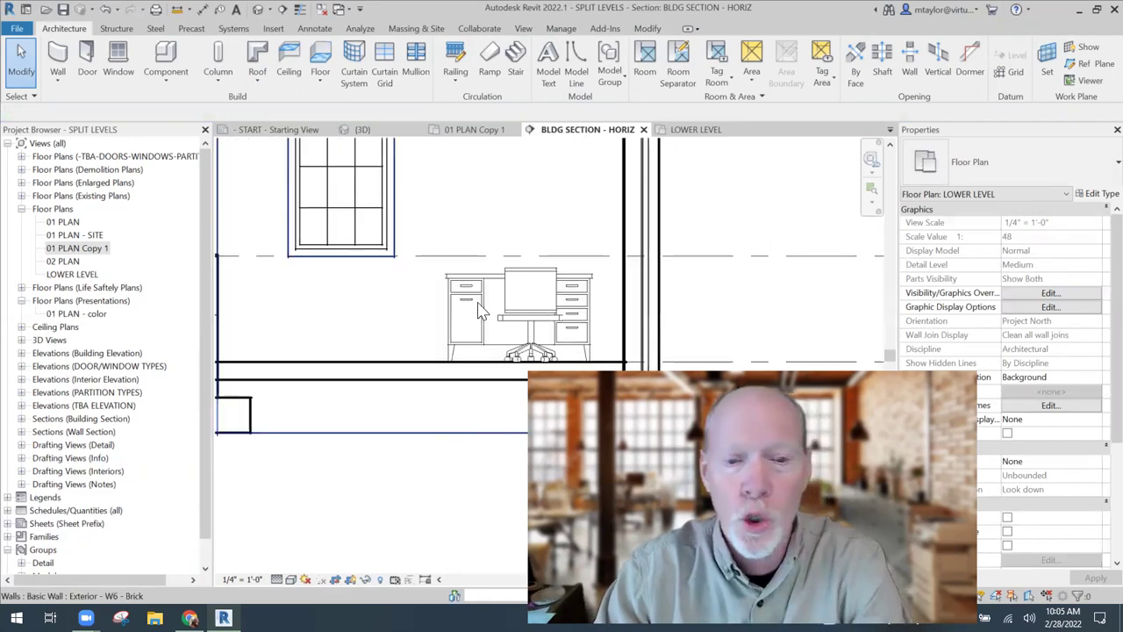
{"action": "scroll", "coordinate": [401, 426], "scroll_direction": "down", "scroll_amount": 3}
{"action": "middle_click_drag", "start_coordinate": [401, 427], "coordinate": [426, 444]}
{"action": "scroll", "coordinate": [382, 434], "scroll_direction": "up", "scroll_amount": 2}
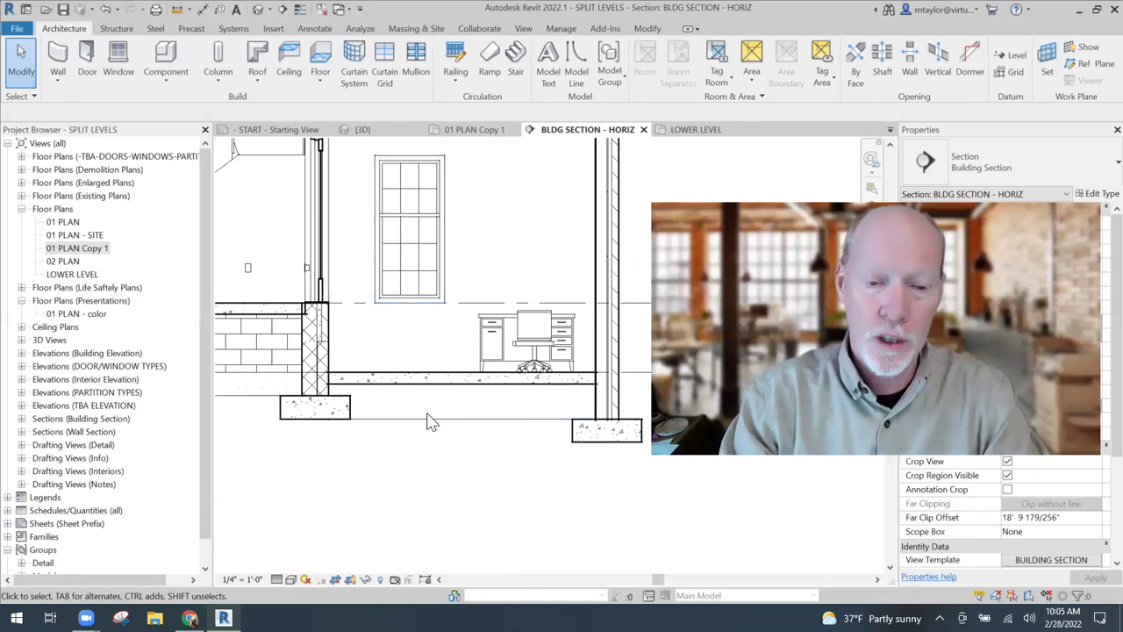
{"action": "scroll", "coordinate": [420, 456], "scroll_direction": "down", "scroll_amount": 1}
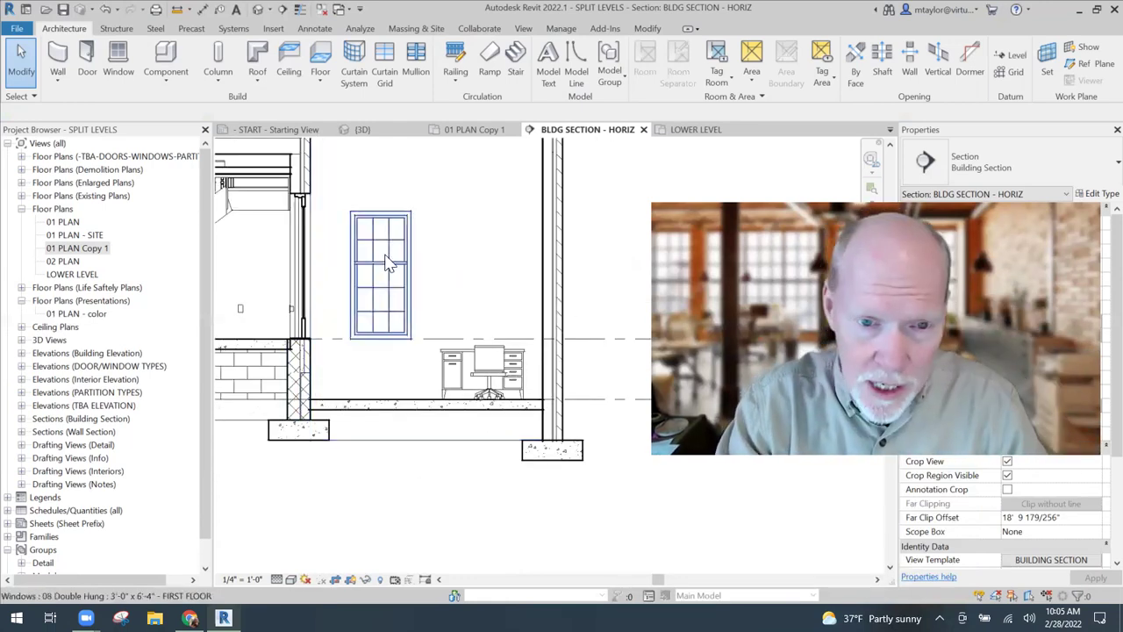
Review the LOWER LEVEL plan's new desk and chair, then switch to 01 PLAN Copy 1
{"action": "left_click", "coordinate": [692, 129]}
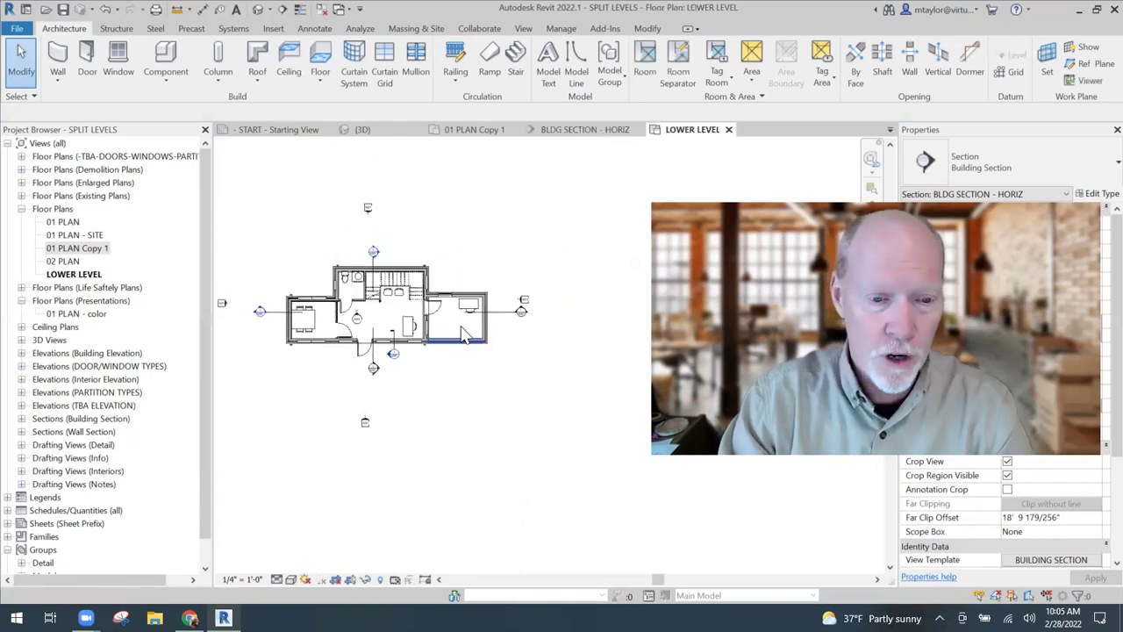
{"action": "scroll", "coordinate": [439, 286], "scroll_direction": "up", "scroll_amount": 2}
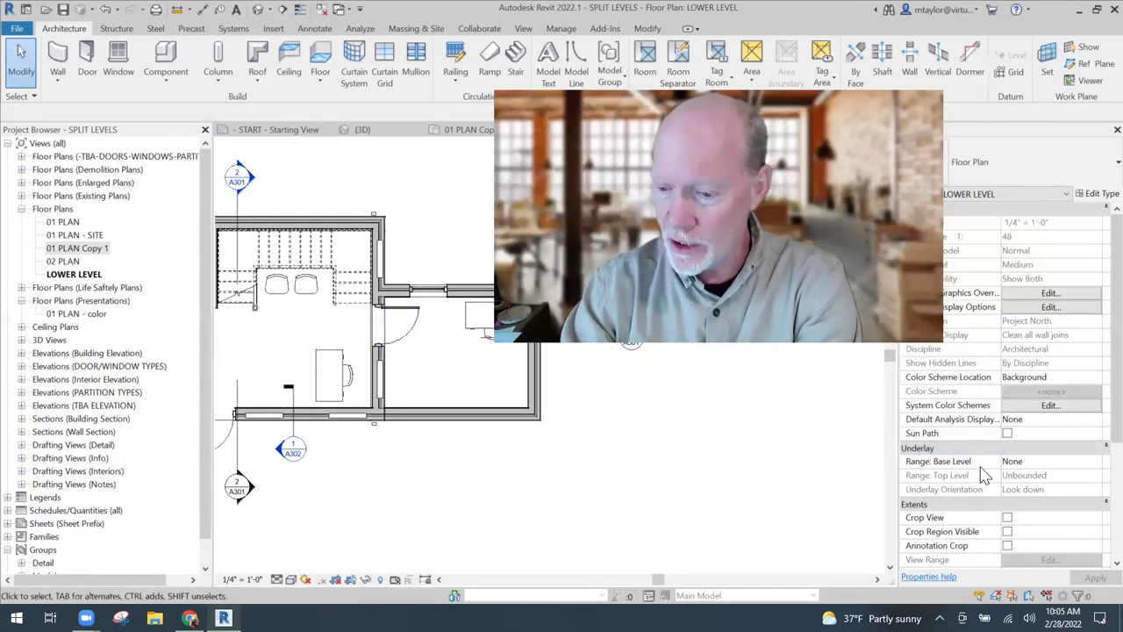
{"action": "scroll", "coordinate": [1007, 491], "scroll_direction": "down", "scroll_amount": 2}
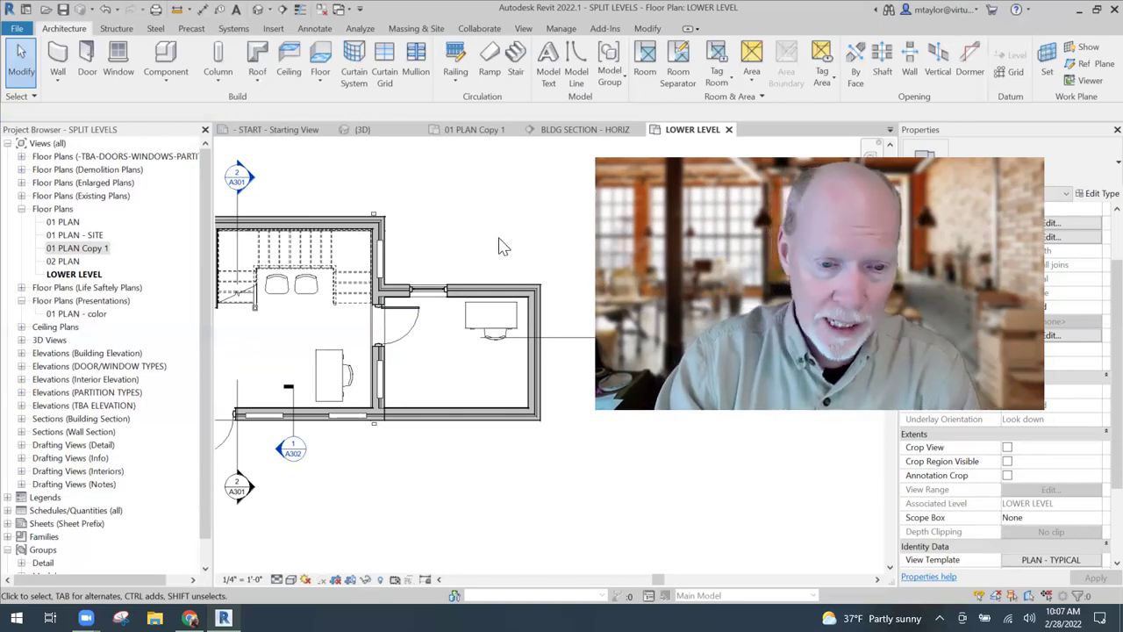
{"action": "middle_click_drag", "start_coordinate": [499, 245], "coordinate": [446, 246]}
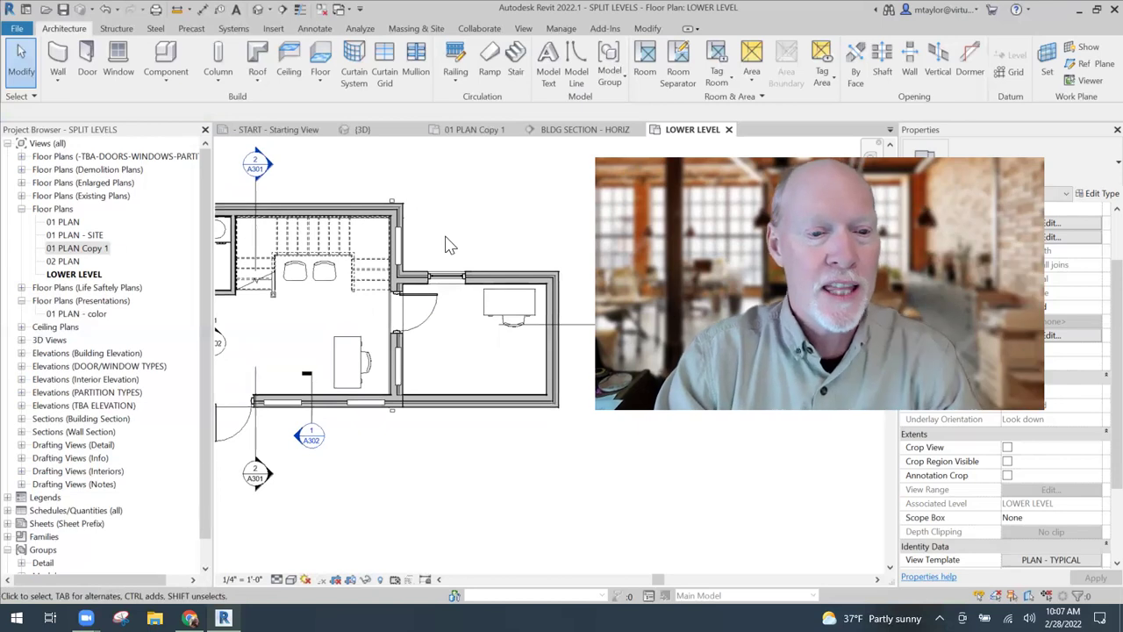
{"action": "left_click", "coordinate": [474, 129]}
Frame the empty right-hand room in 01 PLAN Copy 1 and bring up the View ribbon
{"action": "middle_click_drag", "start_coordinate": [429, 447], "coordinate": [413, 414]}
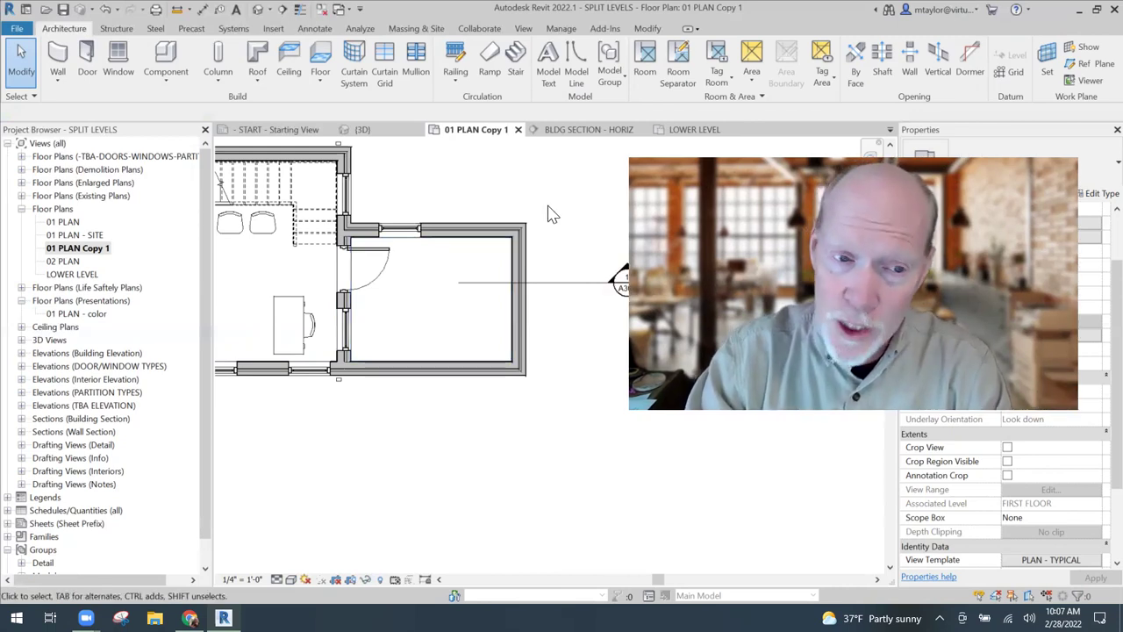
{"action": "scroll", "coordinate": [283, 447], "scroll_direction": "down", "scroll_amount": 2}
{"action": "middle_click_drag", "start_coordinate": [284, 447], "coordinate": [496, 504]}
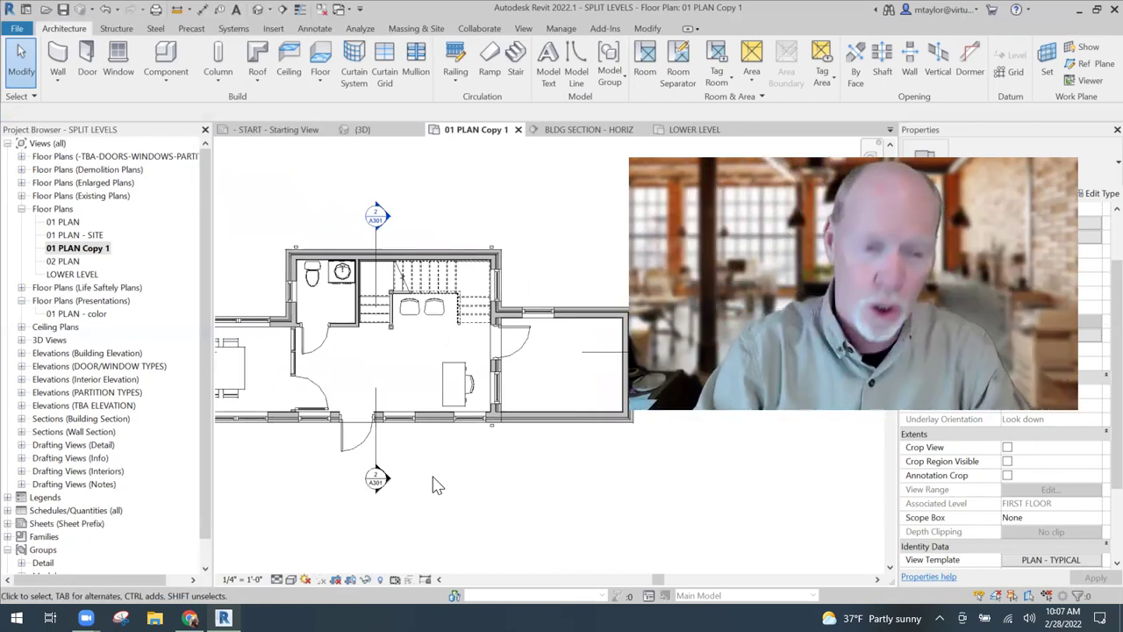
{"action": "scroll", "coordinate": [538, 454], "scroll_direction": "up", "scroll_amount": 3}
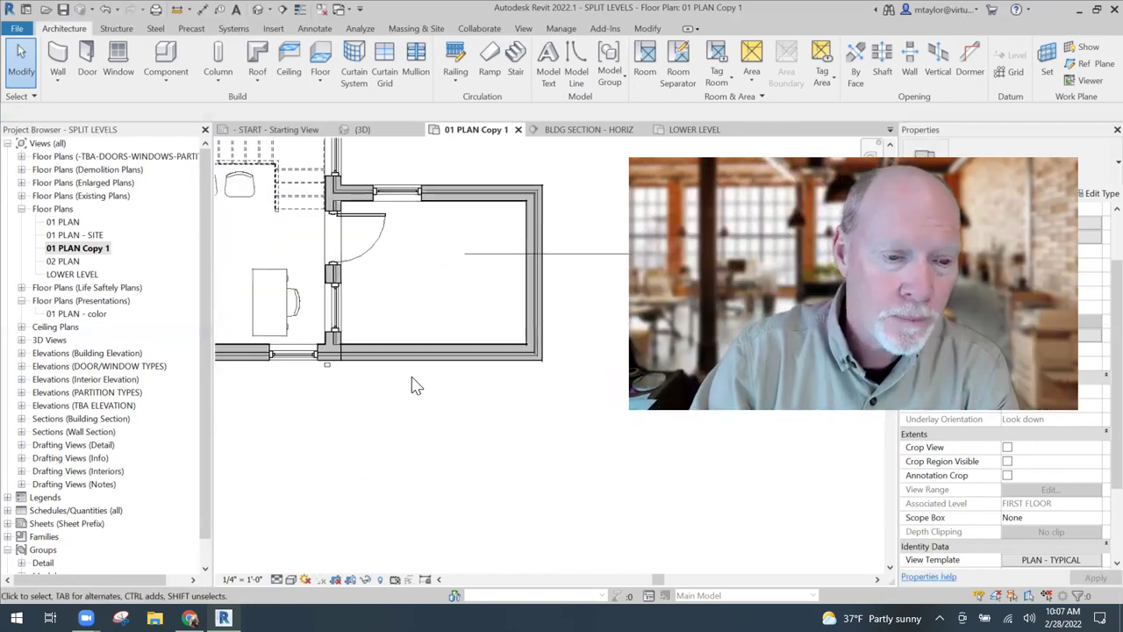
{"action": "middle_click_drag", "start_coordinate": [416, 324], "coordinate": [417, 331]}
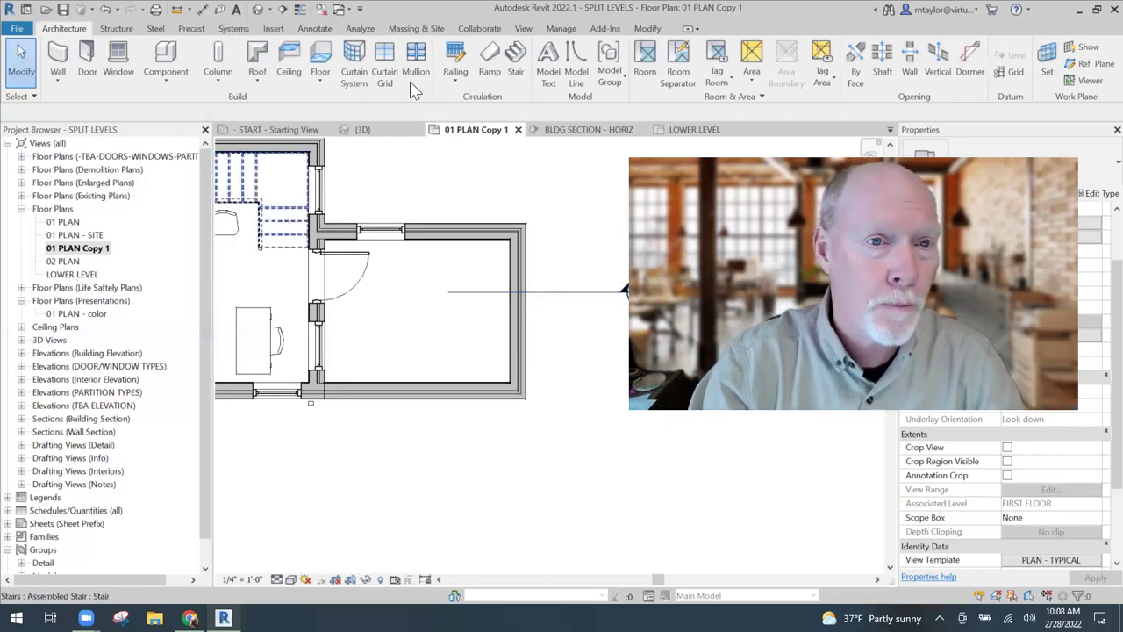
{"action": "left_click", "coordinate": [524, 29]}
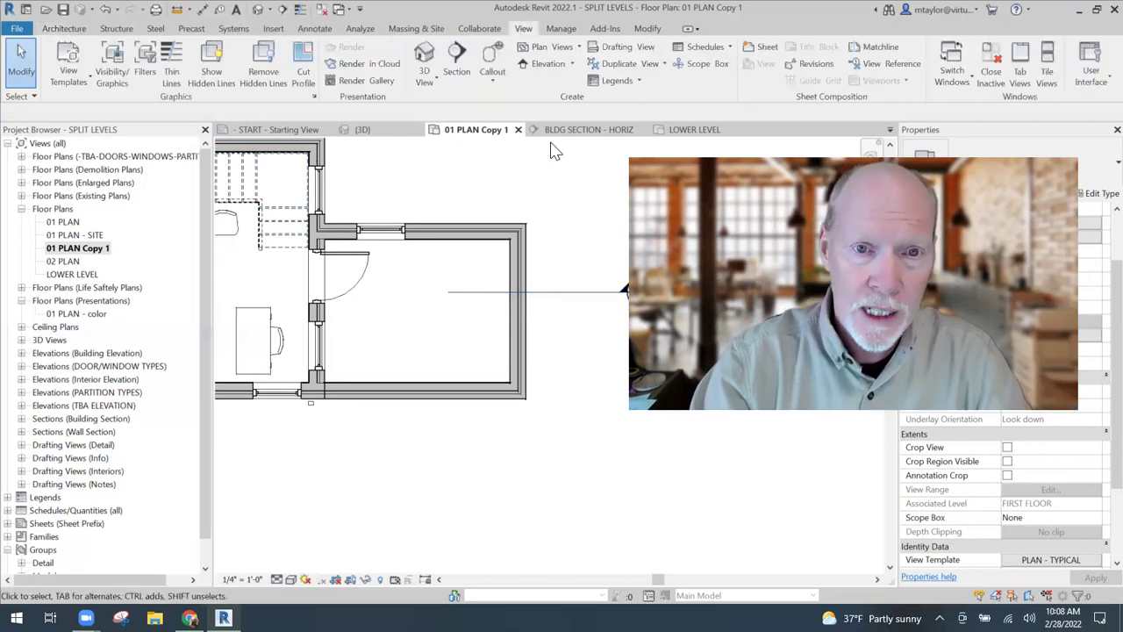
Sketch a rectangular plan region enclosing the right-hand room and finish the sketch
{"action": "left_click", "coordinate": [576, 49]}
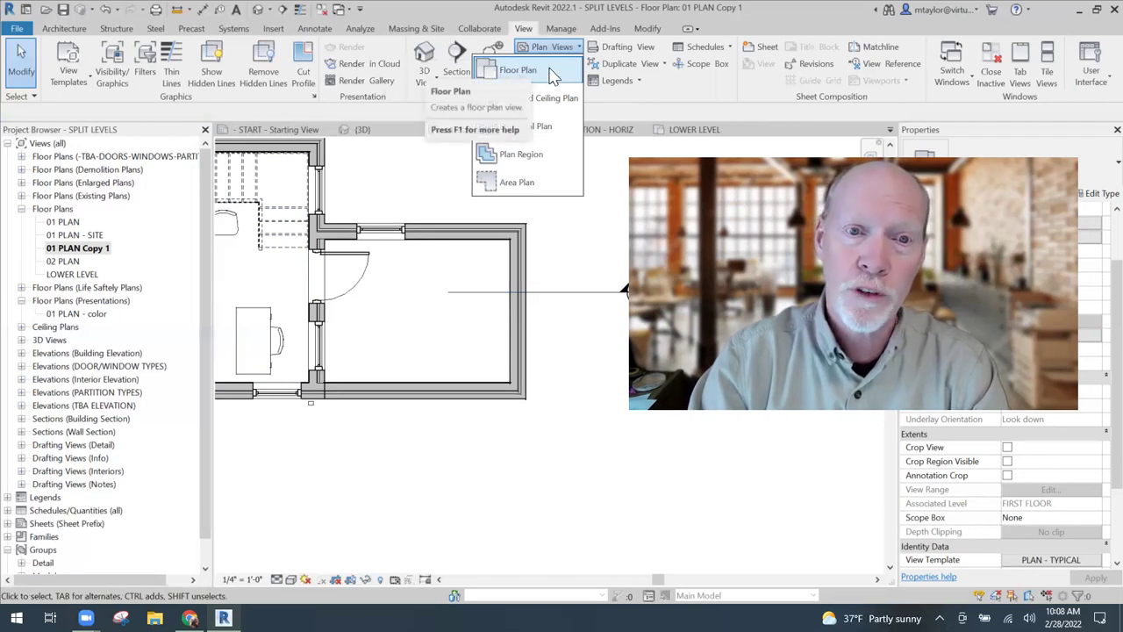
{"action": "left_click", "coordinate": [556, 158]}
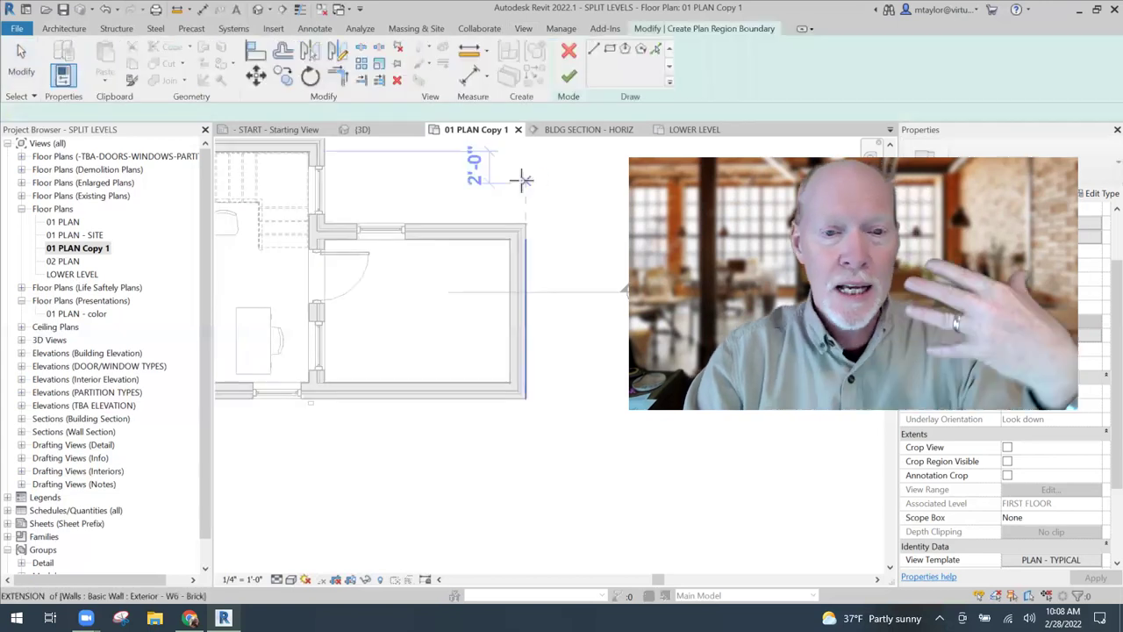
{"action": "left_click", "coordinate": [610, 49]}
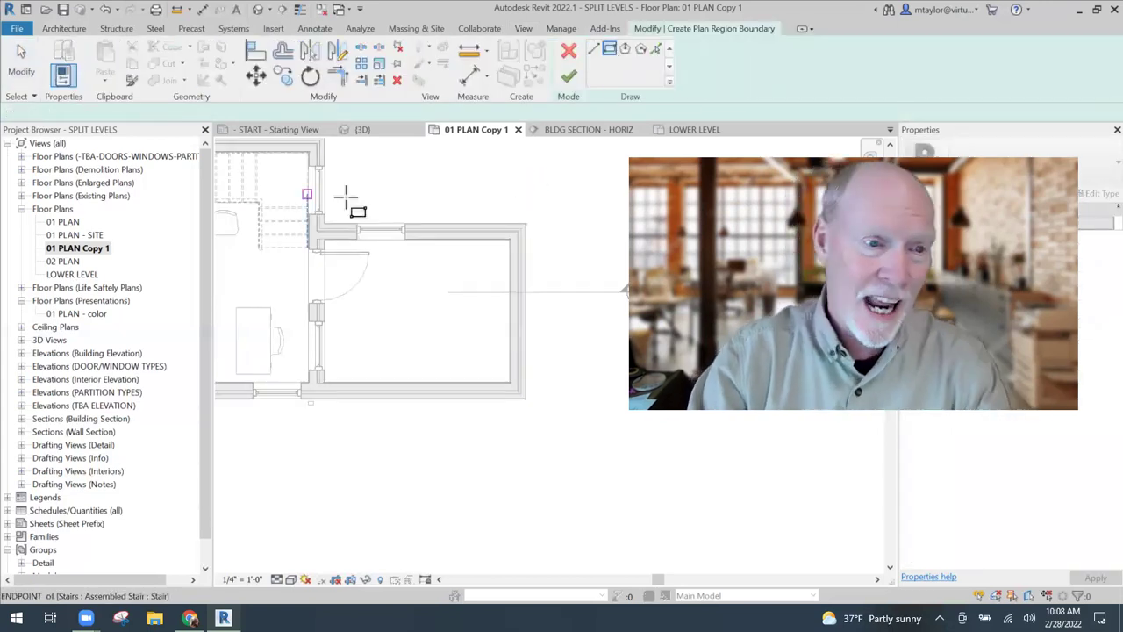
{"action": "left_click", "coordinate": [325, 190]}
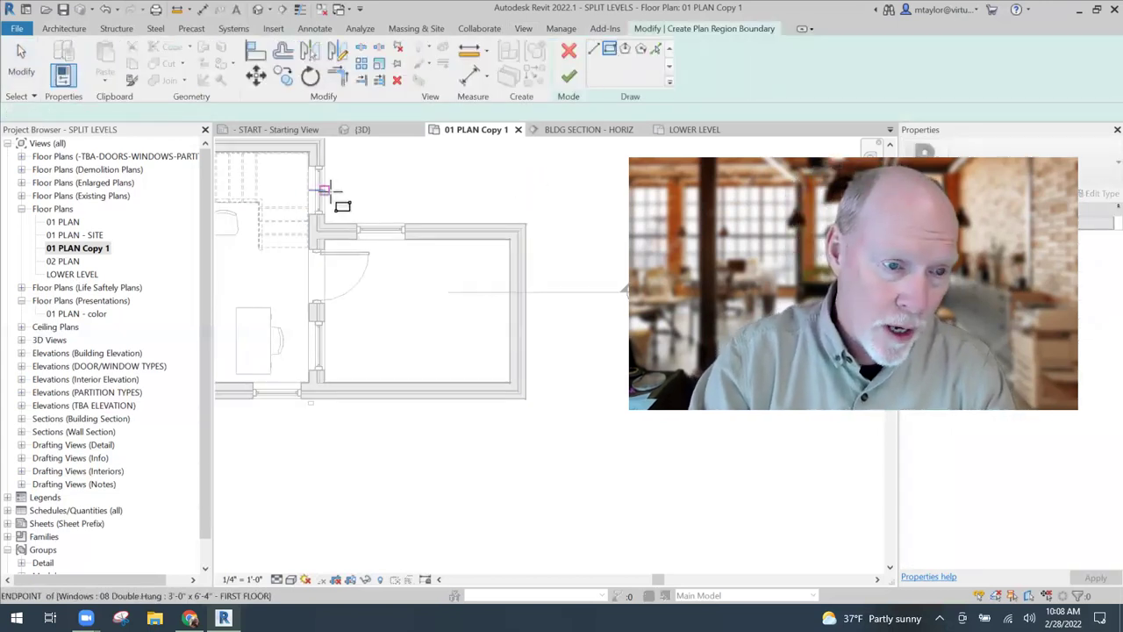
{"action": "left_click", "coordinate": [550, 447]}
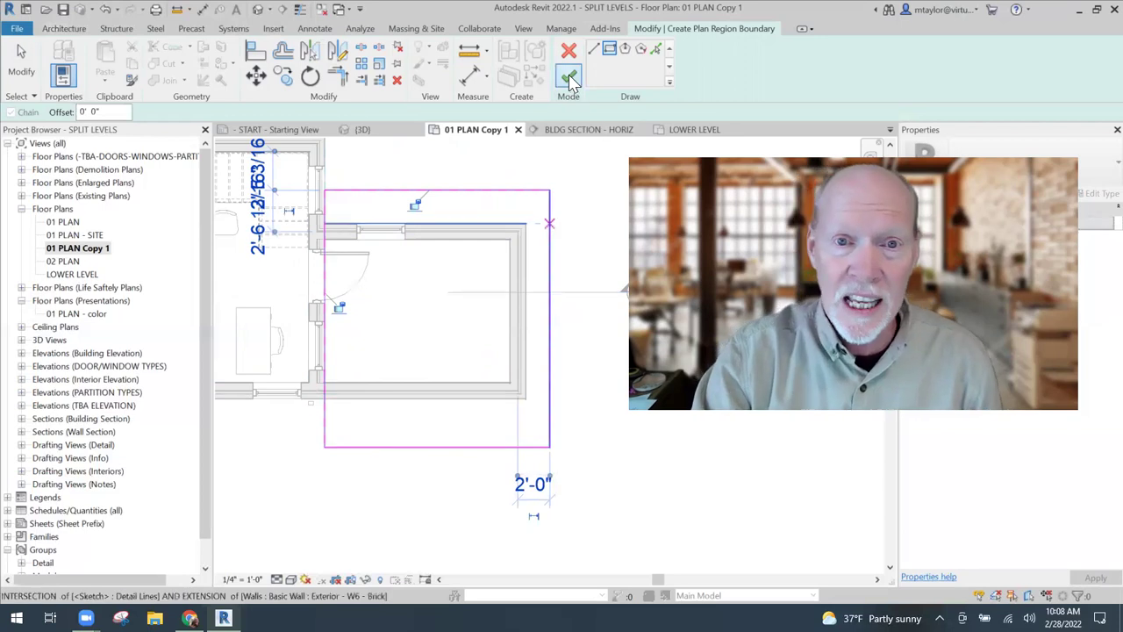
{"action": "left_click", "coordinate": [570, 79]}
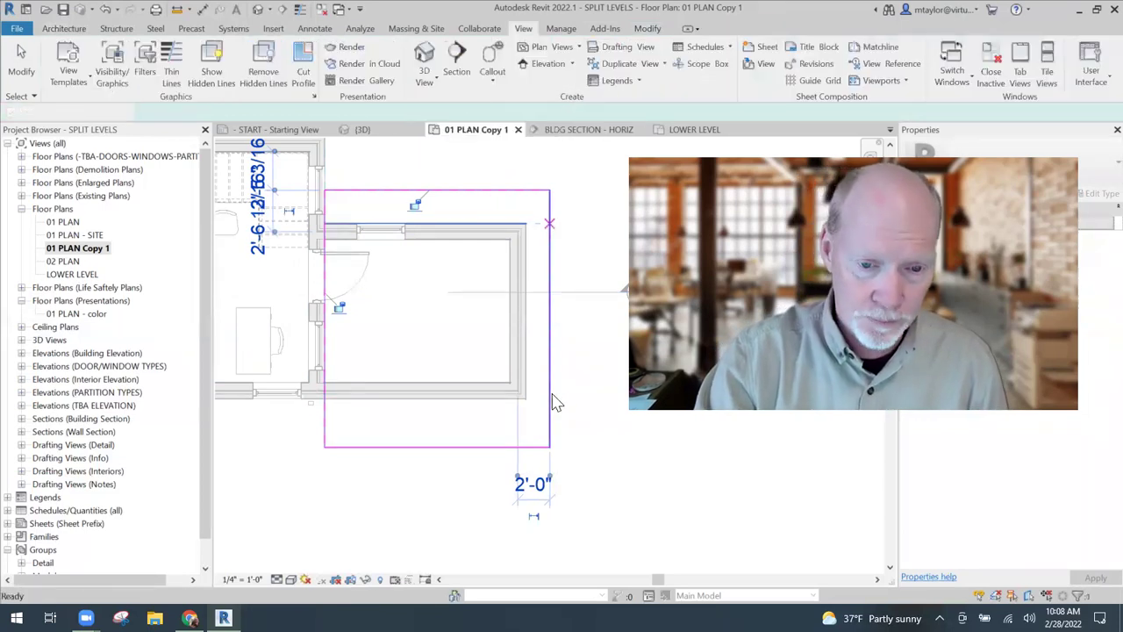
Select the completed plan region and bring up its View Range dialog
{"action": "left_click", "coordinate": [526, 482]}
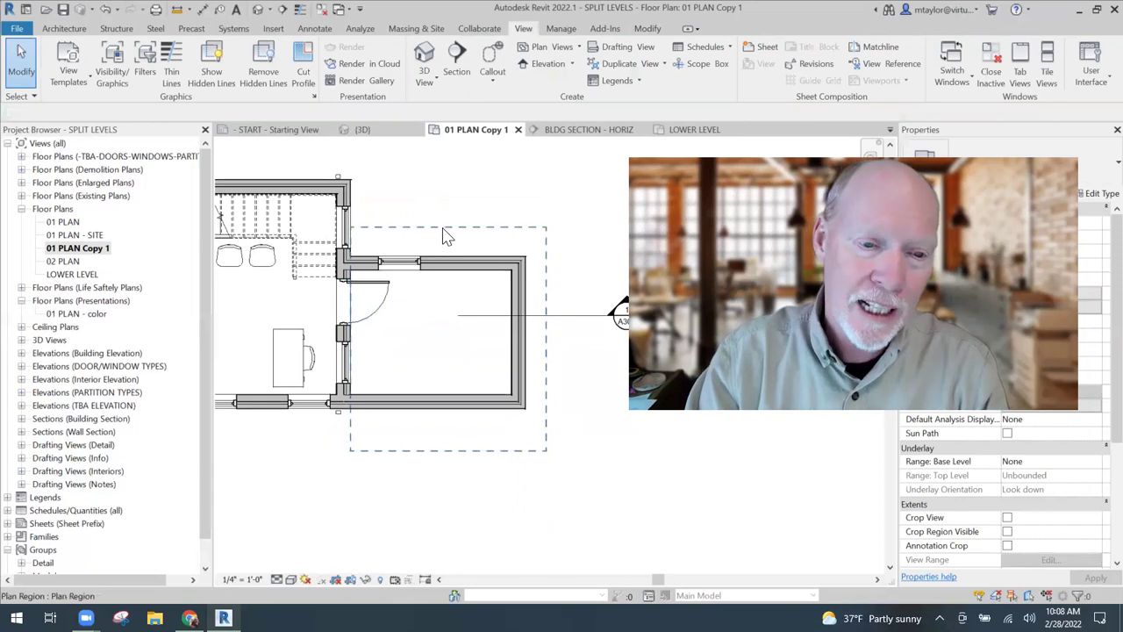
{"action": "left_click", "coordinate": [530, 341]}
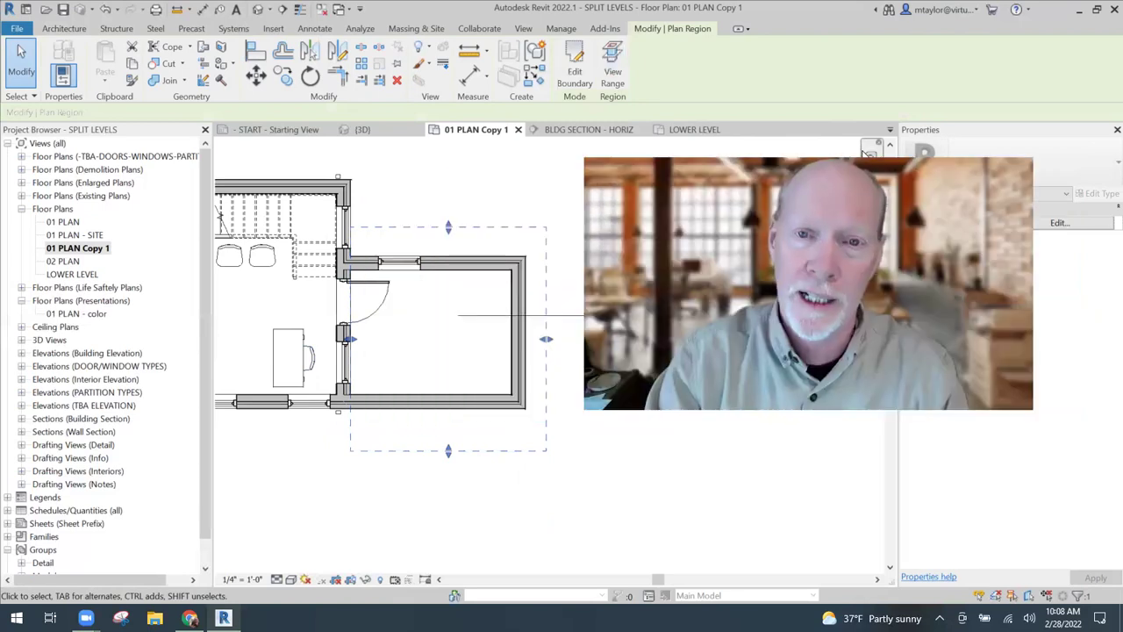
{"action": "left_click", "coordinate": [613, 77]}
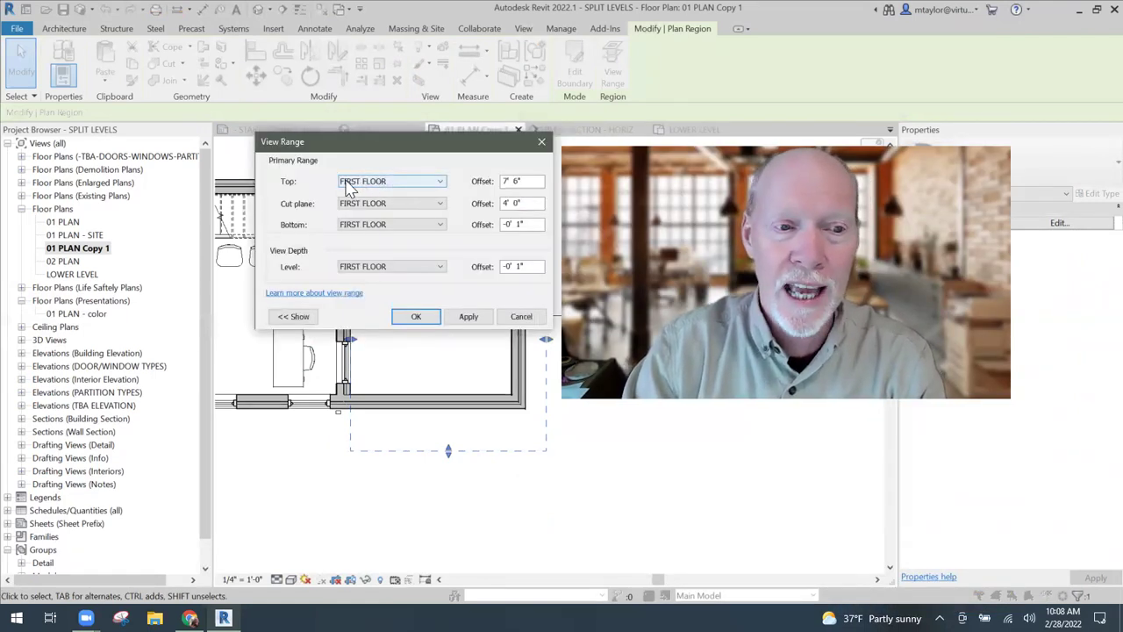
Keep the top at FIRST FLOOR, cut at LOWER LEVEL, and set bottom offset to 0' 0"
{"action": "left_click", "coordinate": [441, 183]}
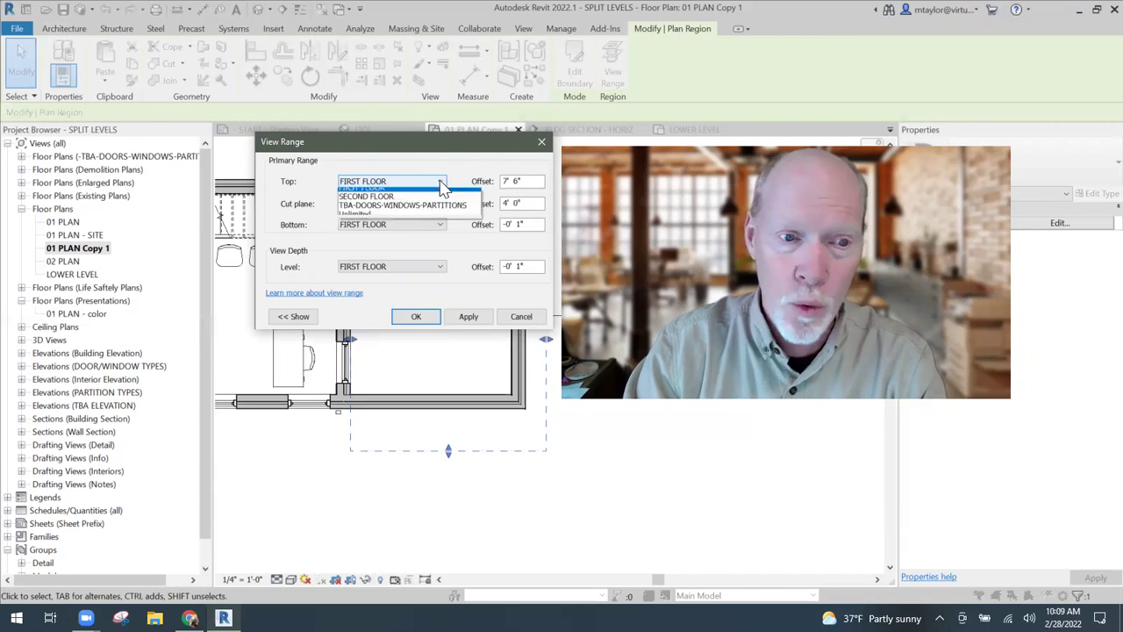
{"action": "left_click", "coordinate": [452, 193]}
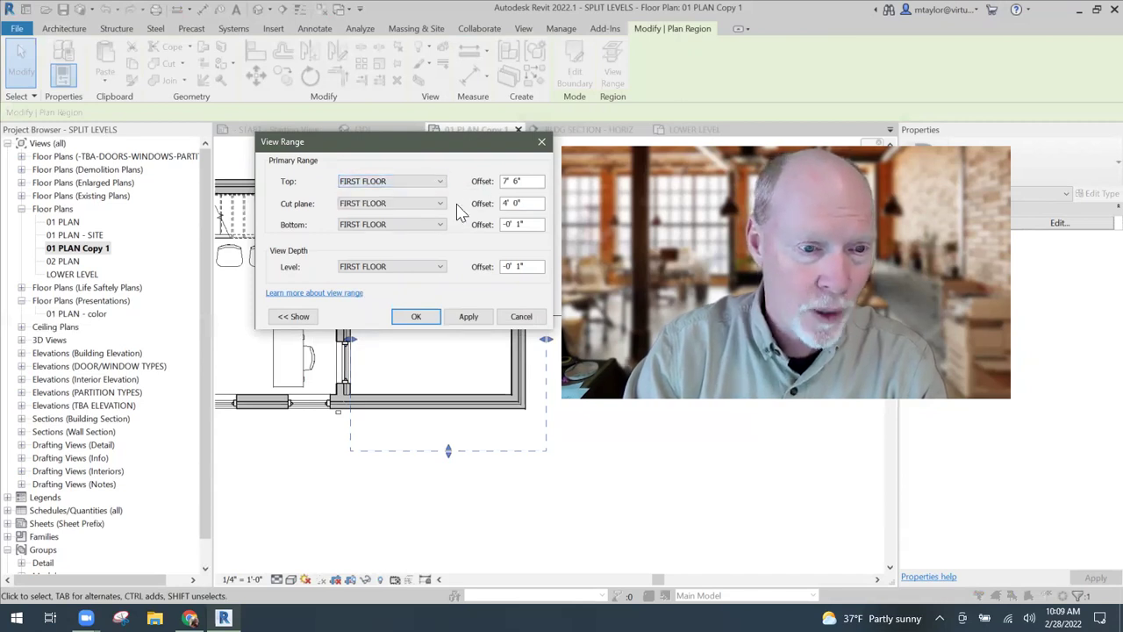
{"action": "left_click", "coordinate": [440, 205]}
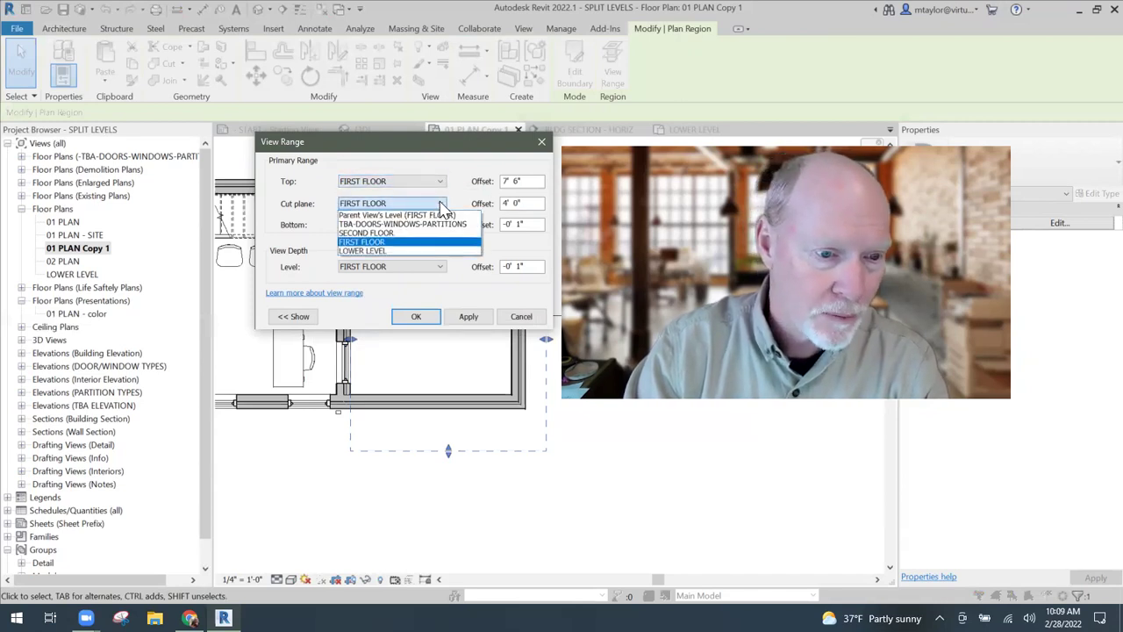
{"action": "left_click", "coordinate": [364, 251]}
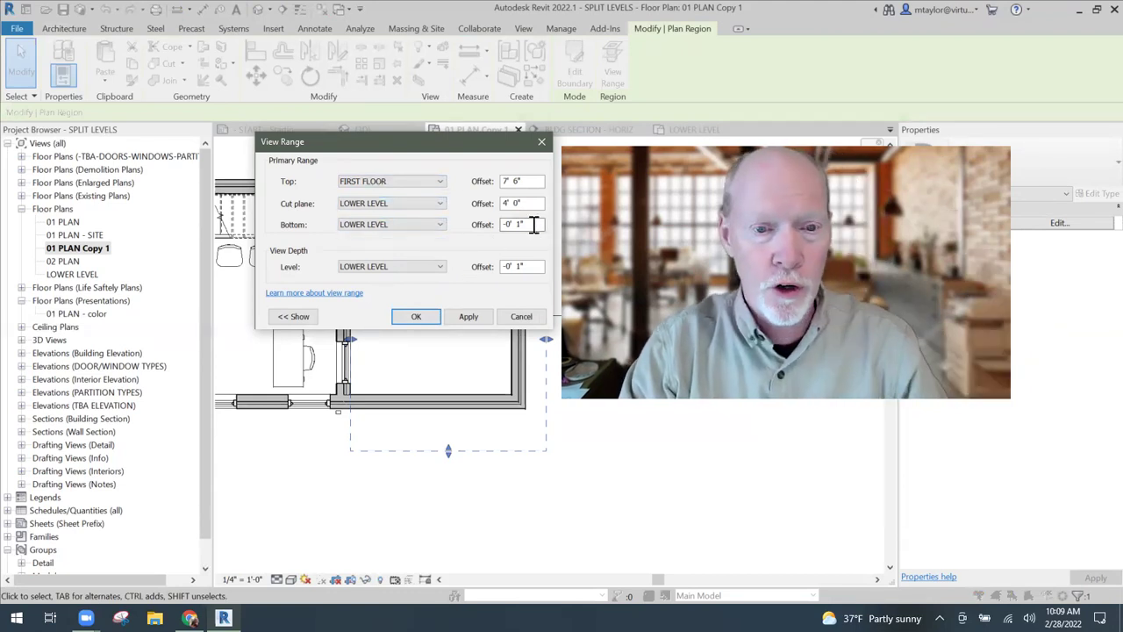
{"action": "type", "text": "0' "}
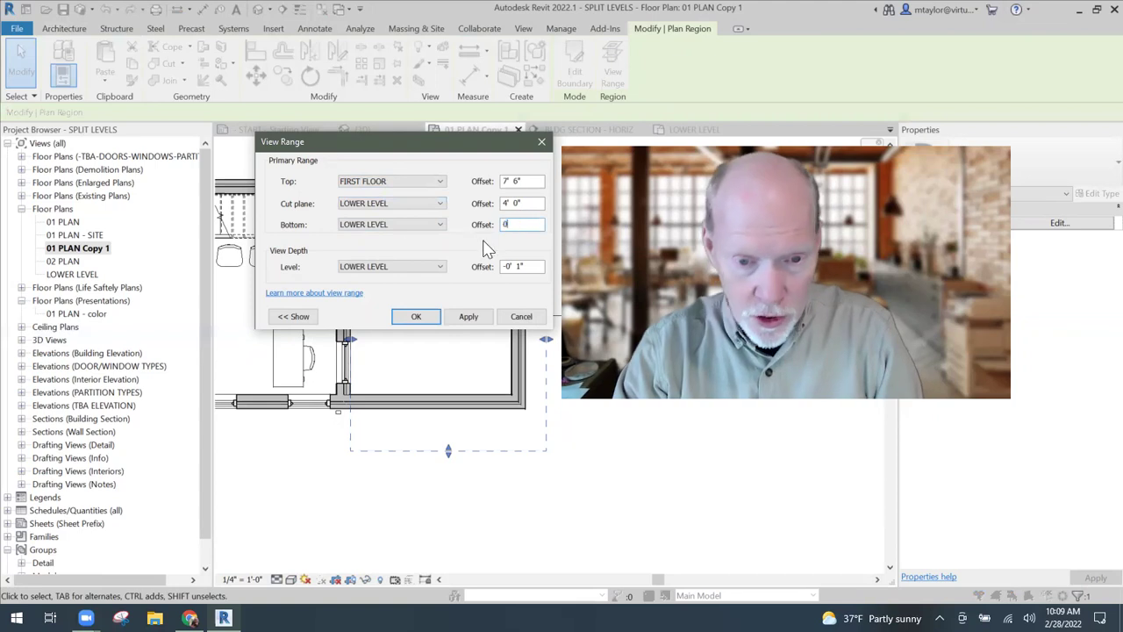
{"action": "type", "text": "0"}
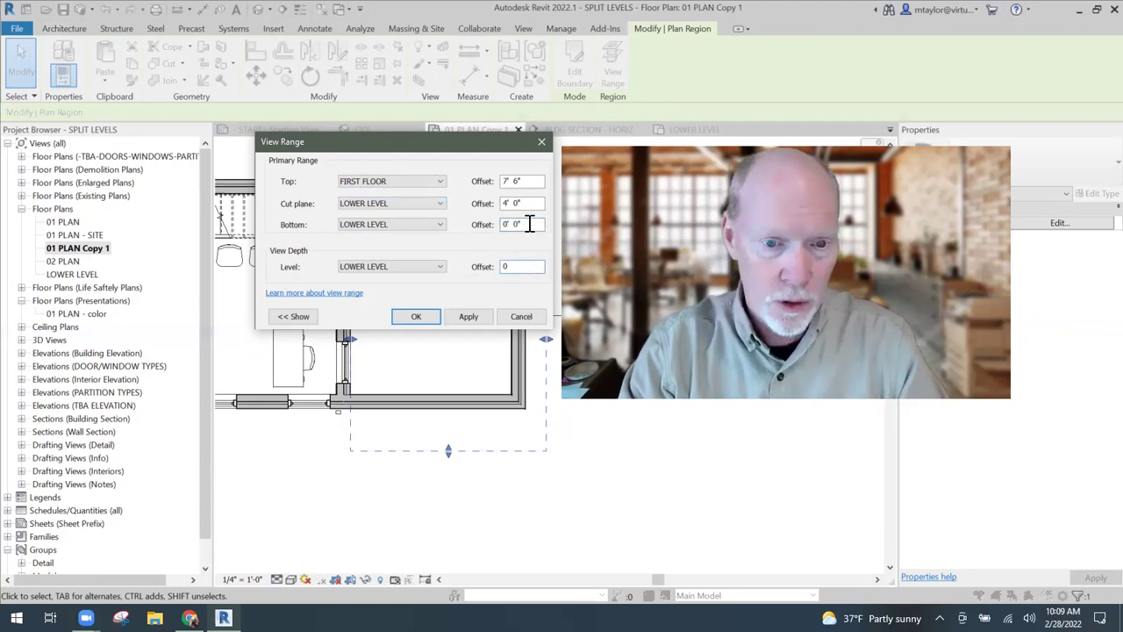
{"action": "left_click", "coordinate": [418, 317]}
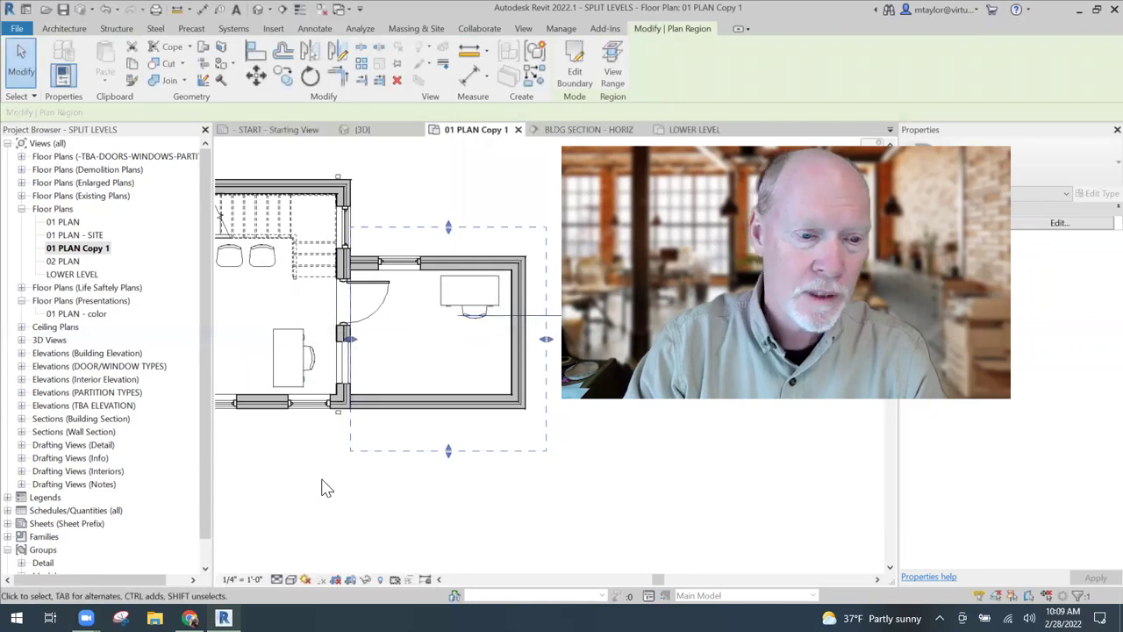
{"action": "left_click", "coordinate": [322, 488]}
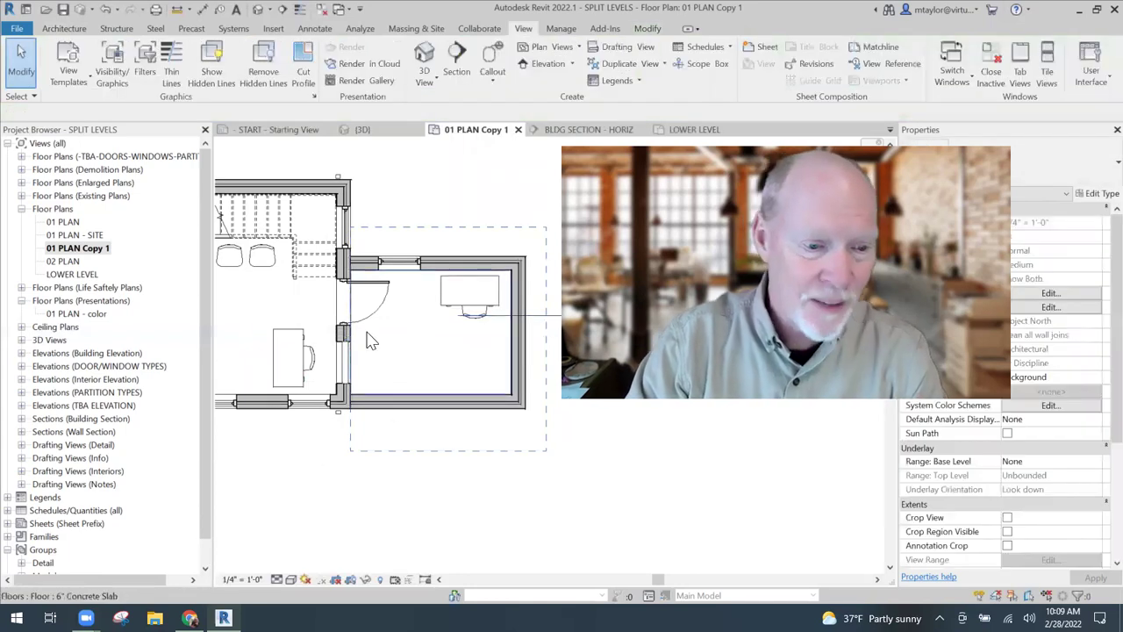
Edit the plan region boundary, drawing a line stepped 6" in from the door wall
{"action": "scroll", "coordinate": [355, 427], "scroll_direction": "up", "scroll_amount": 2}
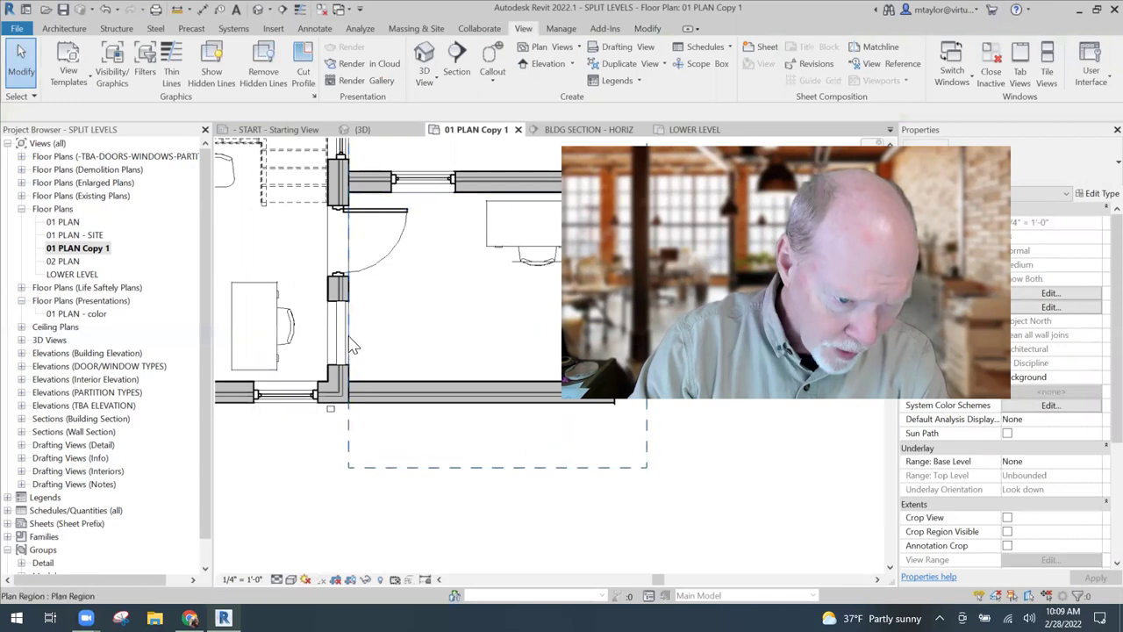
{"action": "scroll", "coordinate": [355, 351], "scroll_direction": "up", "scroll_amount": 2}
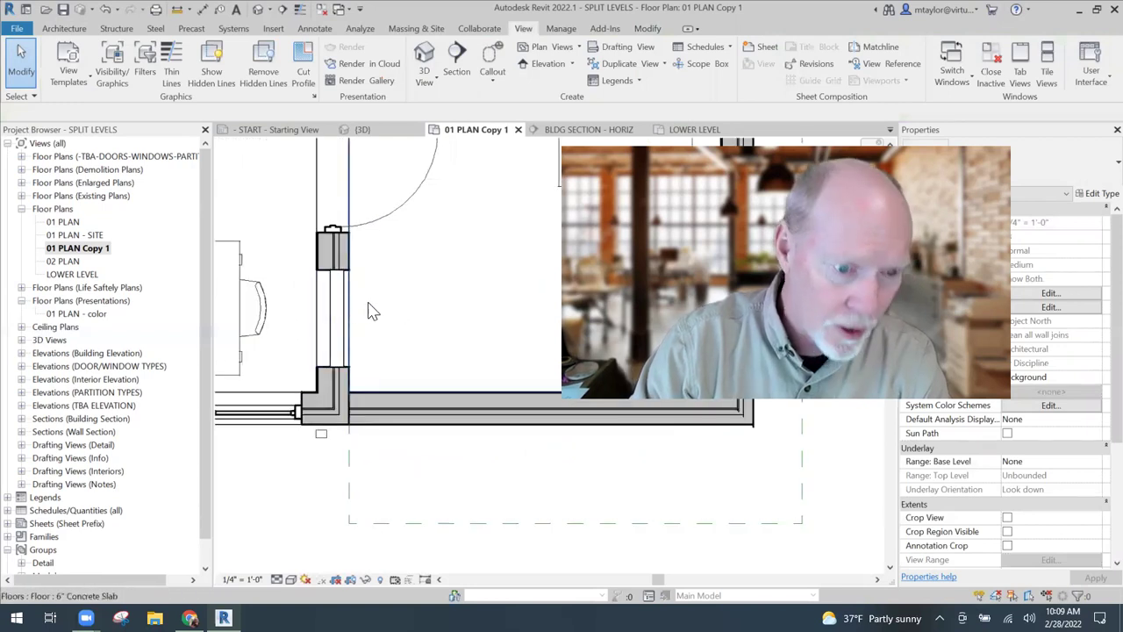
{"action": "left_click", "coordinate": [355, 482]}
{"action": "left_click", "coordinate": [583, 81]}
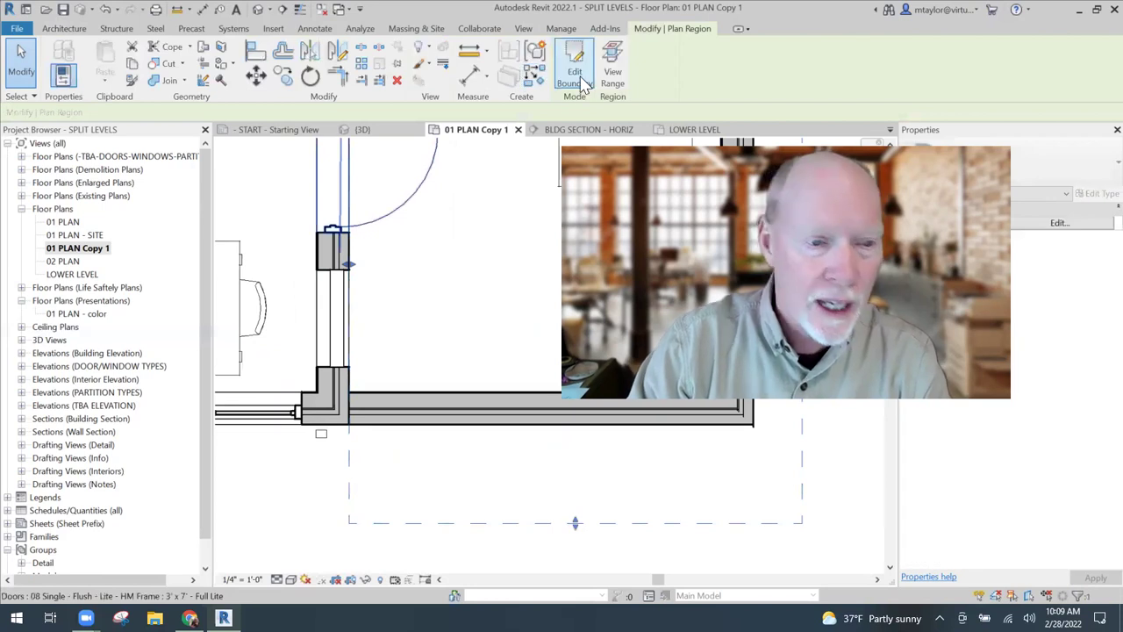
{"action": "left_click", "coordinate": [594, 49]}
{"action": "left_click", "coordinate": [351, 219]}
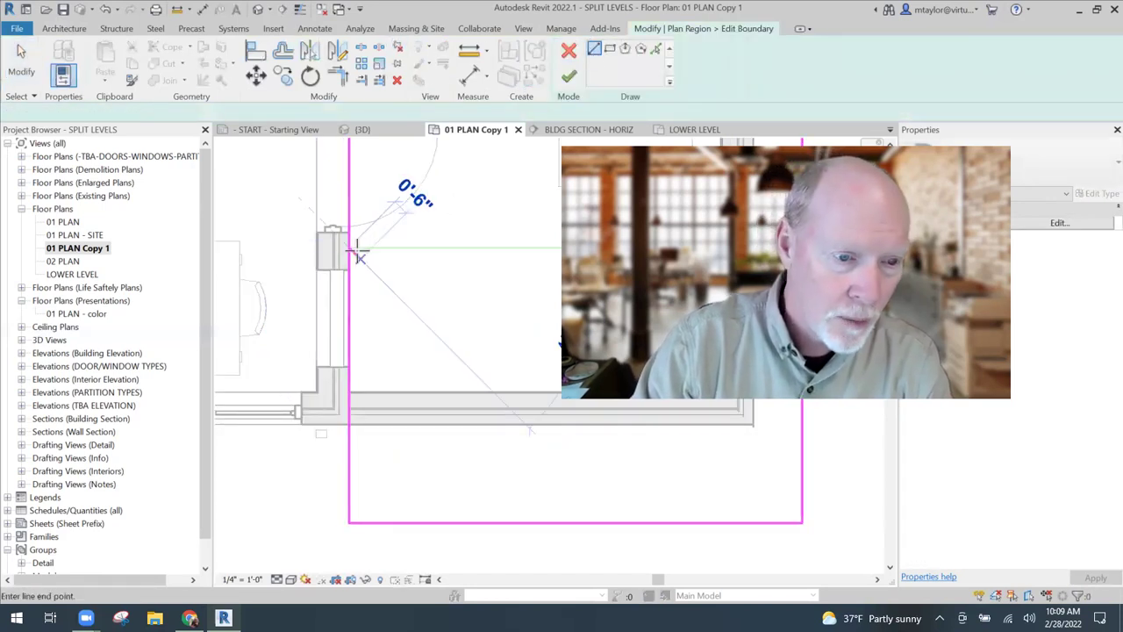
{"action": "left_click", "coordinate": [362, 250]}
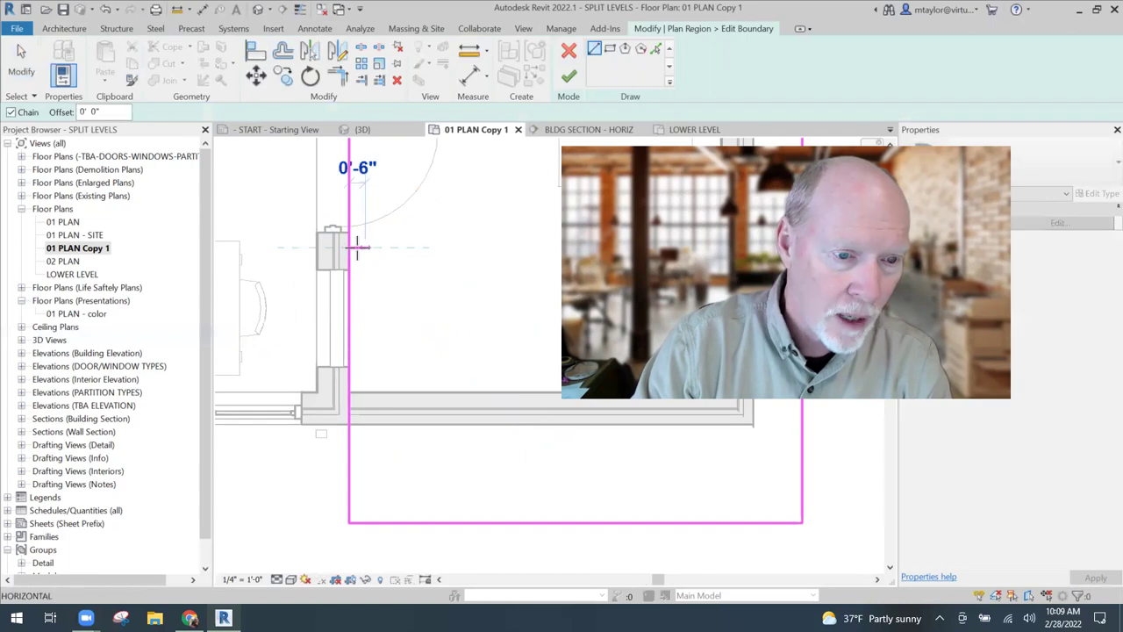
{"action": "left_click", "coordinate": [358, 522]}
Trim the old left edge to the new corner with TR and finish the boundary
{"action": "key", "text": "Escape"}
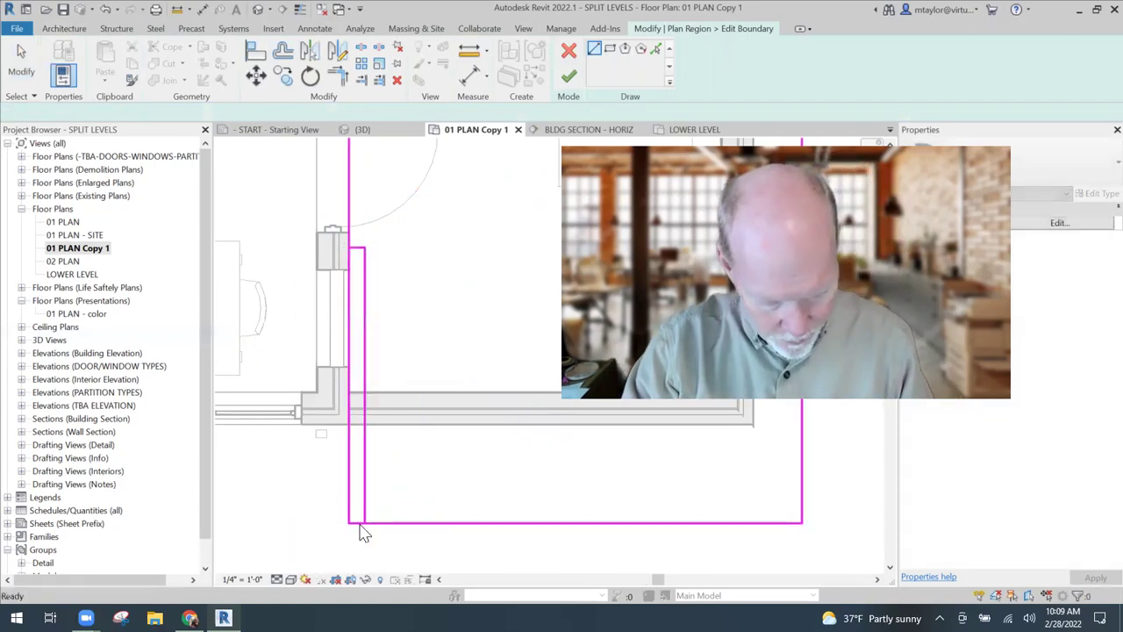
{"action": "key", "text": "Escape"}
{"action": "key", "text": "t"}
{"action": "key", "text": "r"}
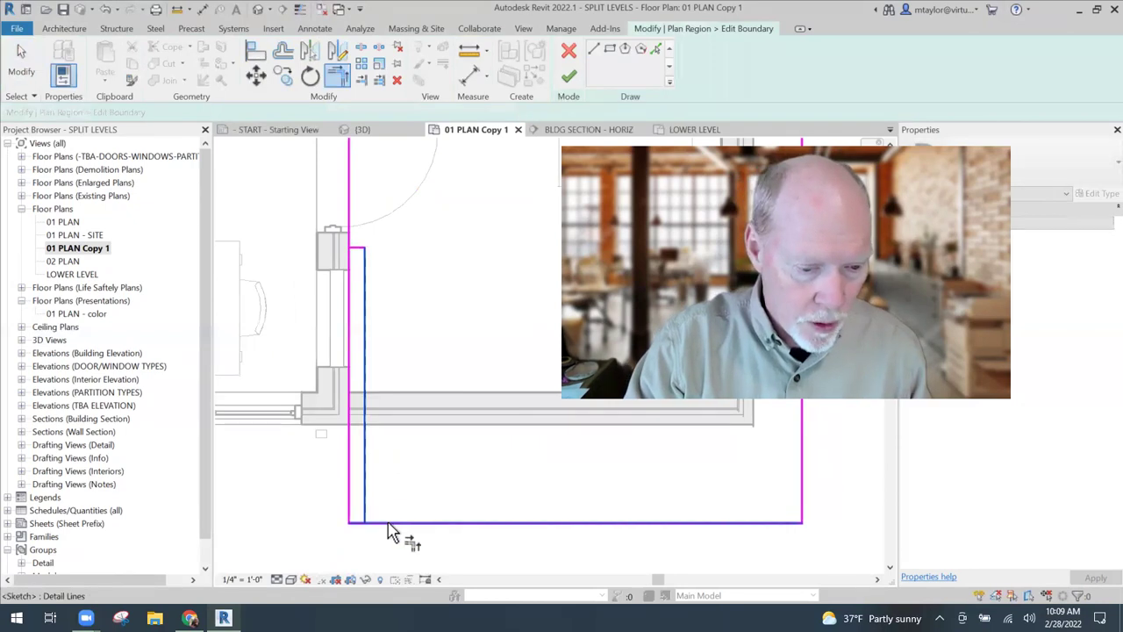
{"action": "left_click", "coordinate": [352, 247]}
{"action": "scroll", "coordinate": [398, 268], "scroll_direction": "down", "scroll_amount": 2}
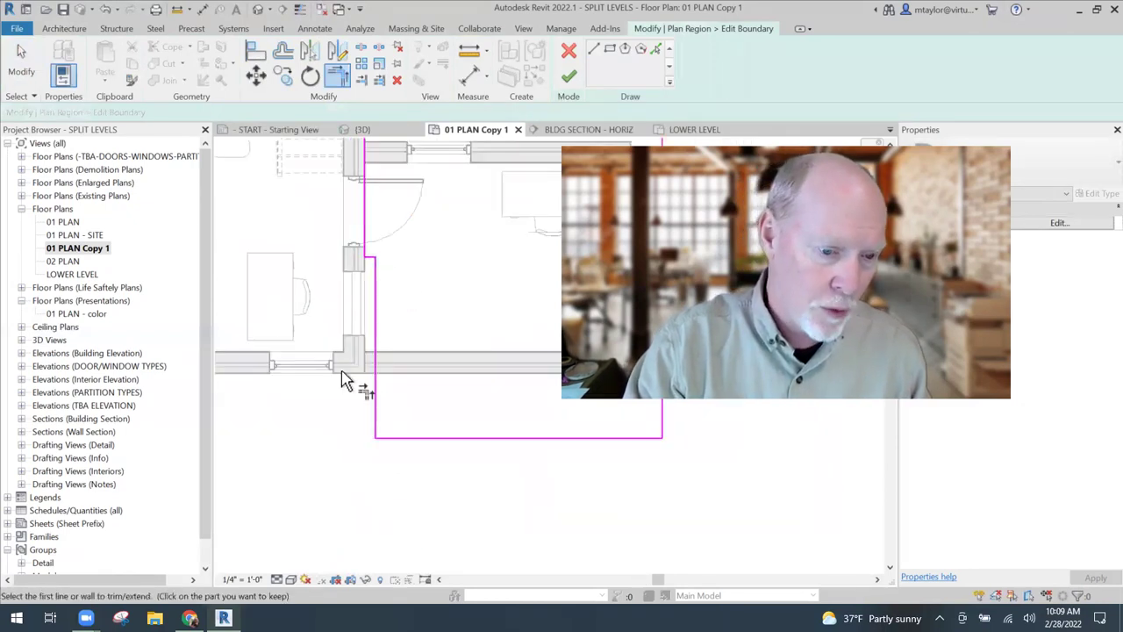
{"action": "left_click", "coordinate": [569, 76]}
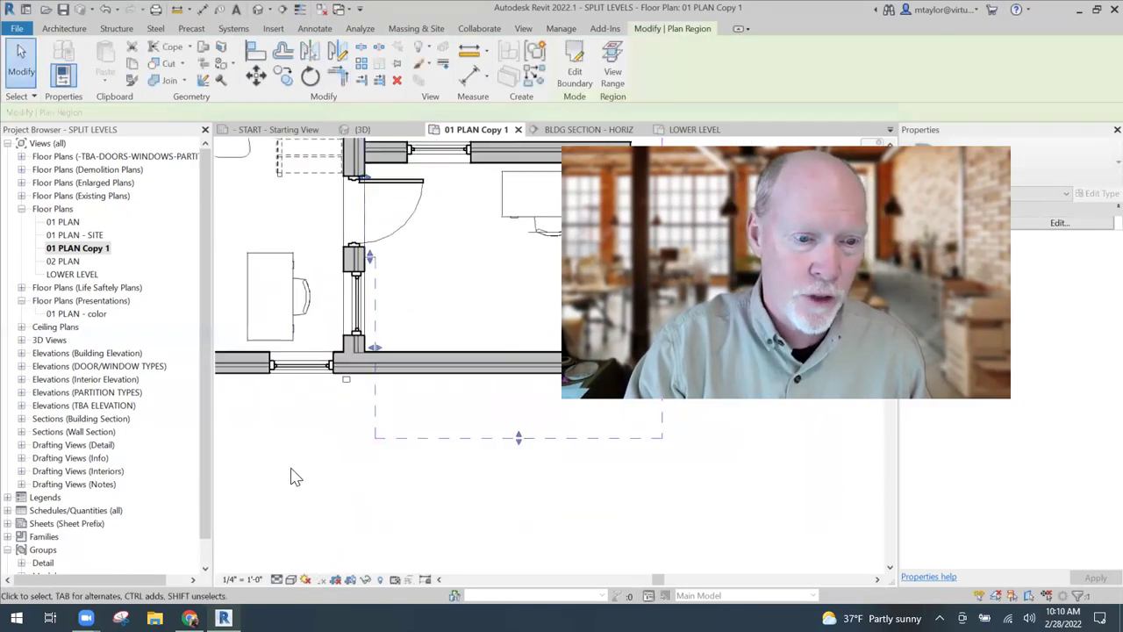
{"action": "left_click", "coordinate": [333, 453]}
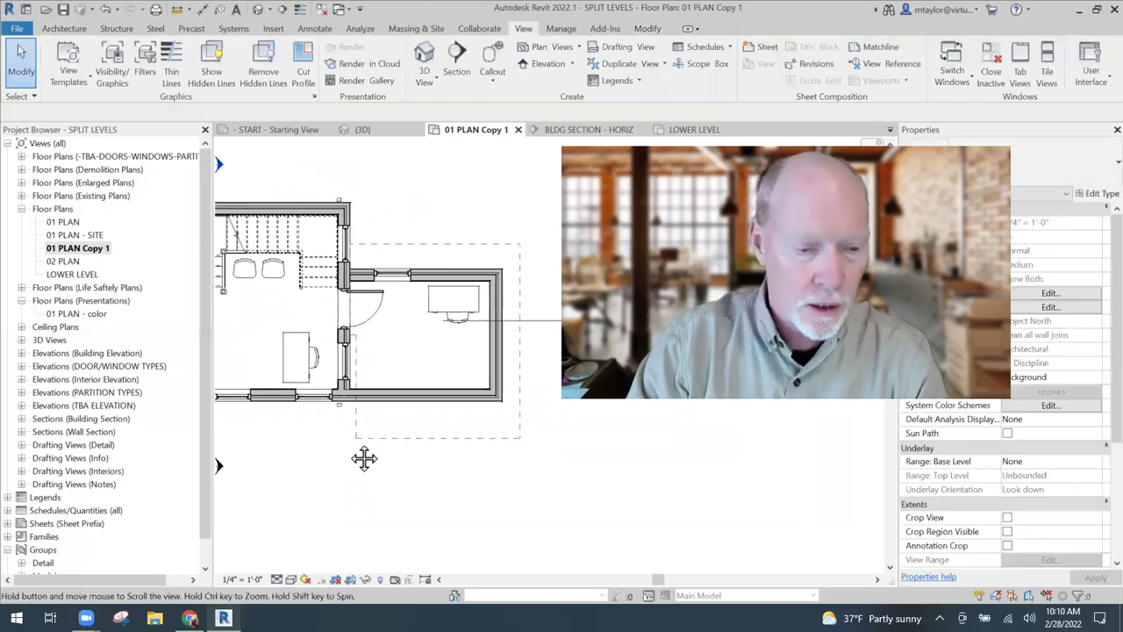
{"action": "middle_click_drag", "start_coordinate": [336, 367], "coordinate": [353, 368]}
{"action": "middle_click_drag", "start_coordinate": [333, 443], "coordinate": [353, 446]}
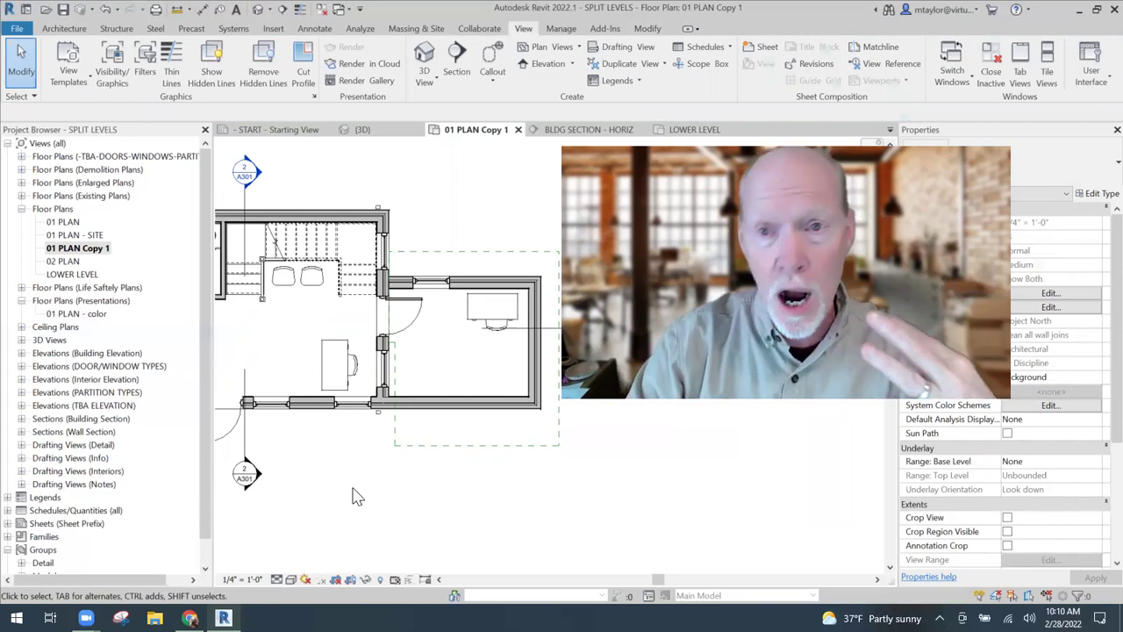
{"action": "middle_click_drag", "start_coordinate": [504, 203], "coordinate": [406, 166]}
{"action": "scroll", "coordinate": [451, 200], "scroll_direction": "up", "scroll_amount": 2}
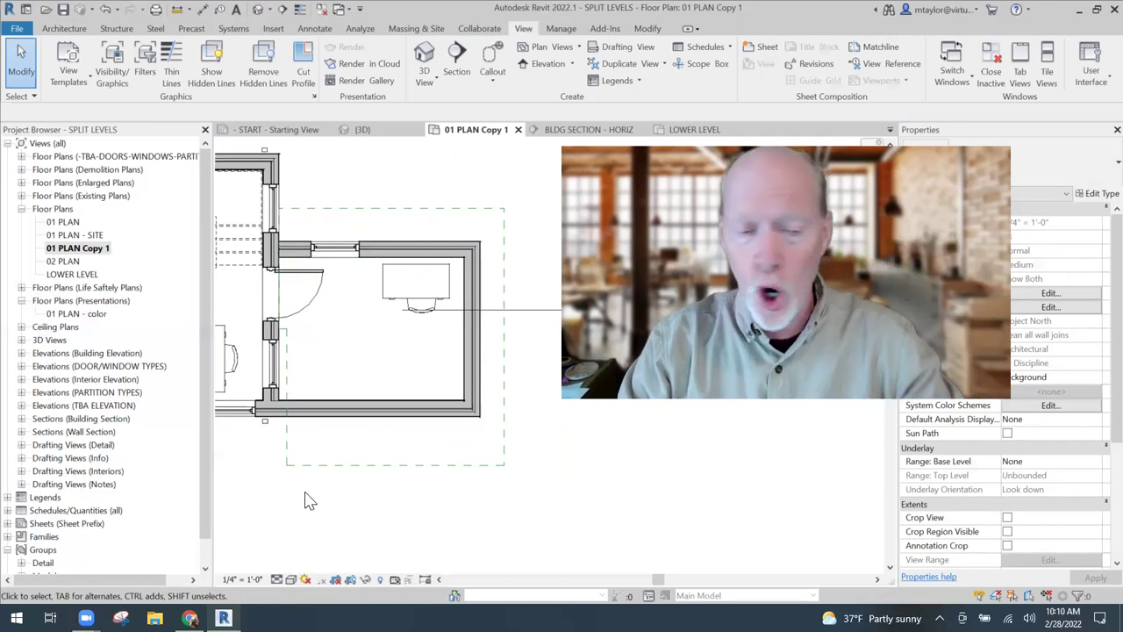
{"action": "scroll", "coordinate": [307, 504], "scroll_direction": "down", "scroll_amount": 1}
{"action": "middle_click_drag", "start_coordinate": [304, 509], "coordinate": [381, 506]}
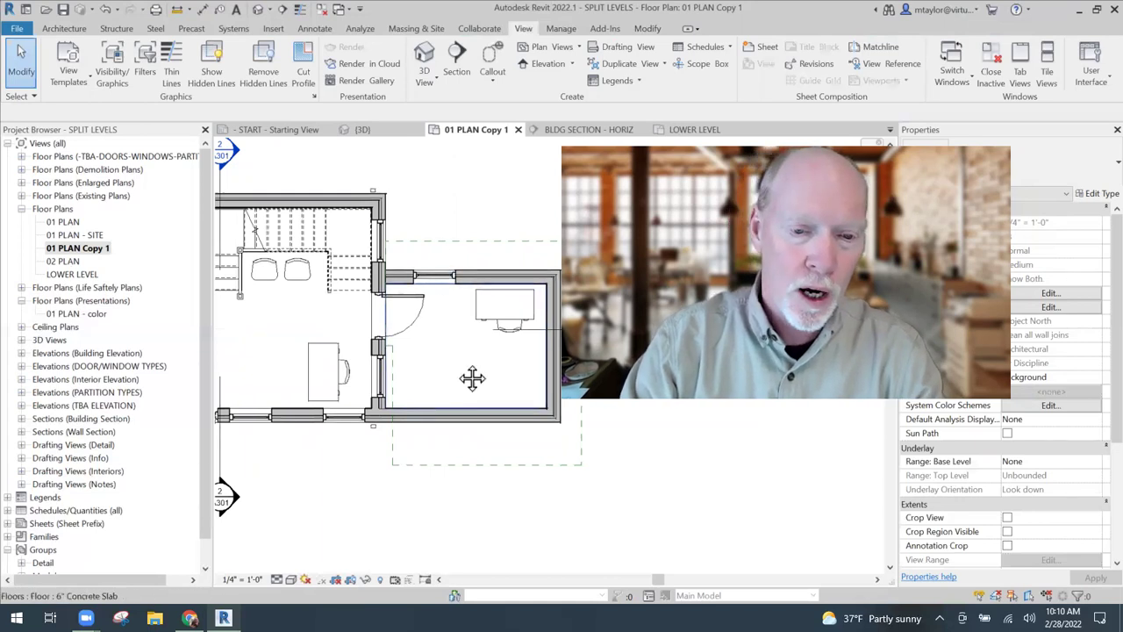
{"action": "middle_click_drag", "start_coordinate": [472, 377], "coordinate": [409, 350]}
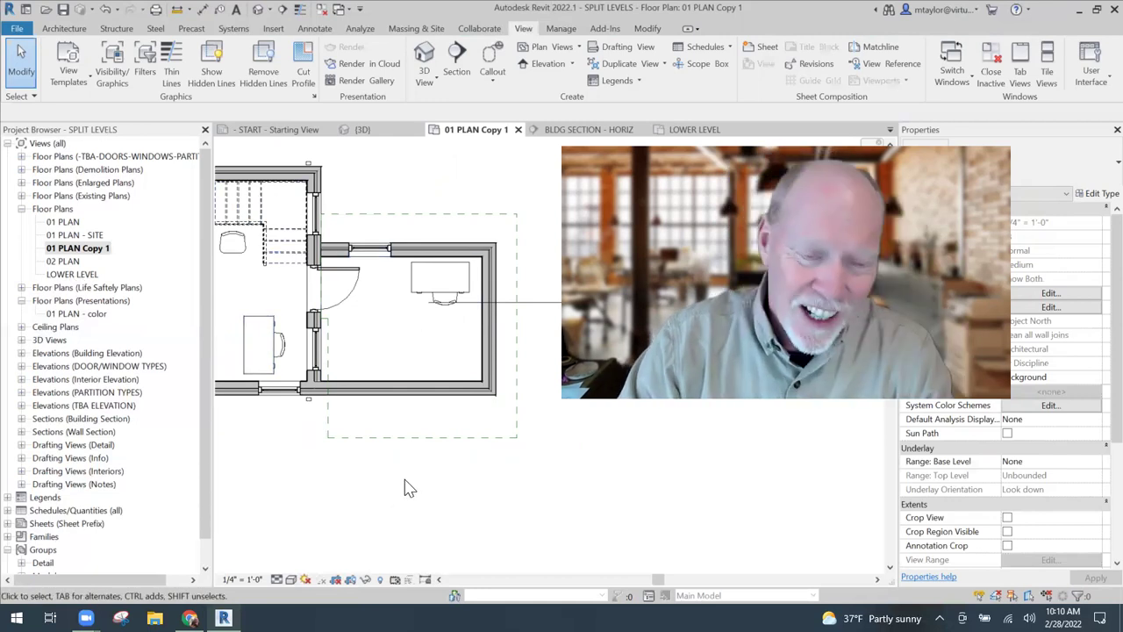
{"action": "mouse_move", "coordinate": [414, 494]}
{"action": "middle_mouse_down"}
{"action": "mouse_move", "coordinate": [421, 509]}
{"action": "mouse_move", "coordinate": [402, 501]}
{"action": "middle_mouse_up"}
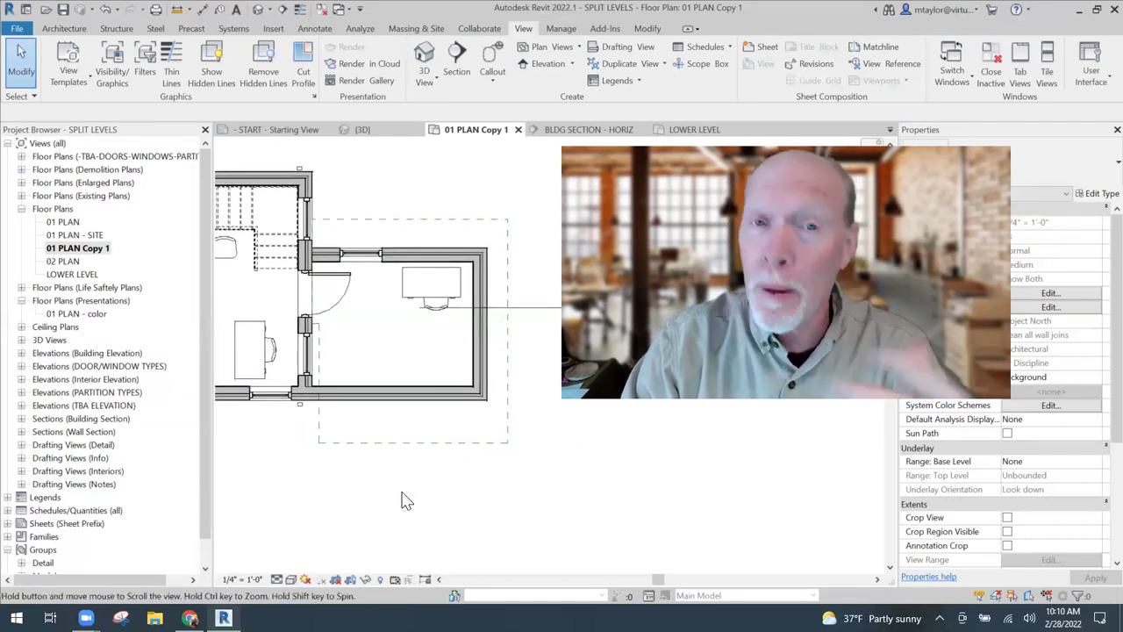